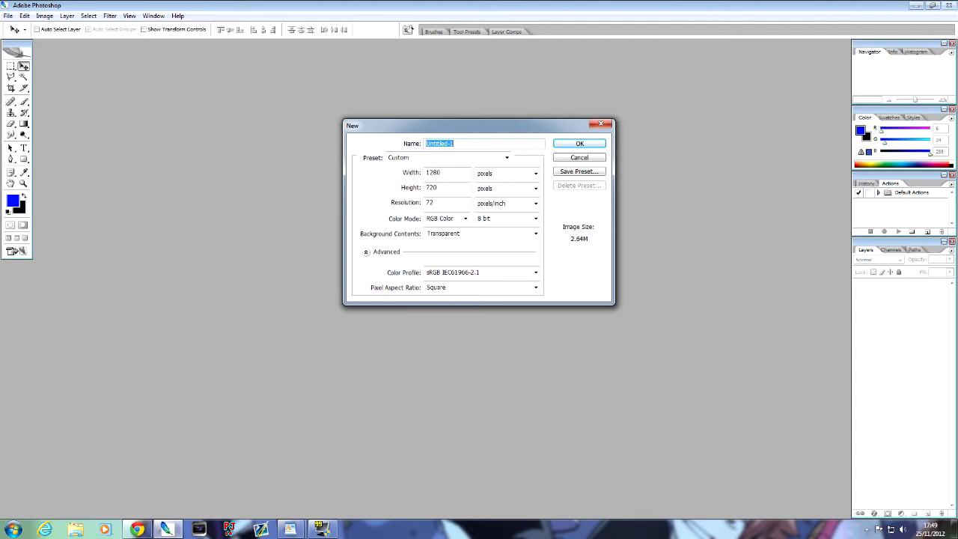
Create a new 1280 by 720 pixel RGB document at 72 pixels/inch with transparent background contents.
{"action": "key", "text": "Tab"}
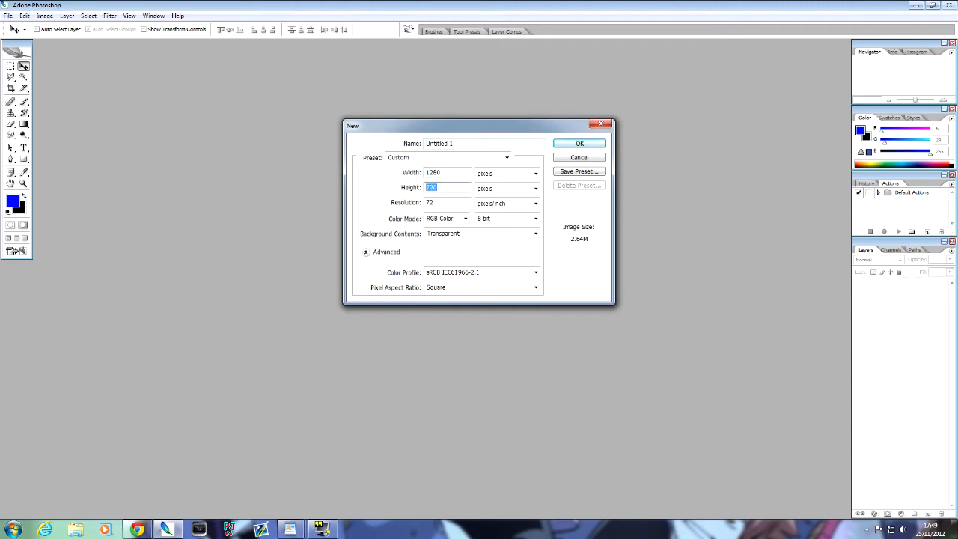
{"action": "left_click", "coordinate": [452, 203]}
{"action": "left_click", "coordinate": [535, 235]}
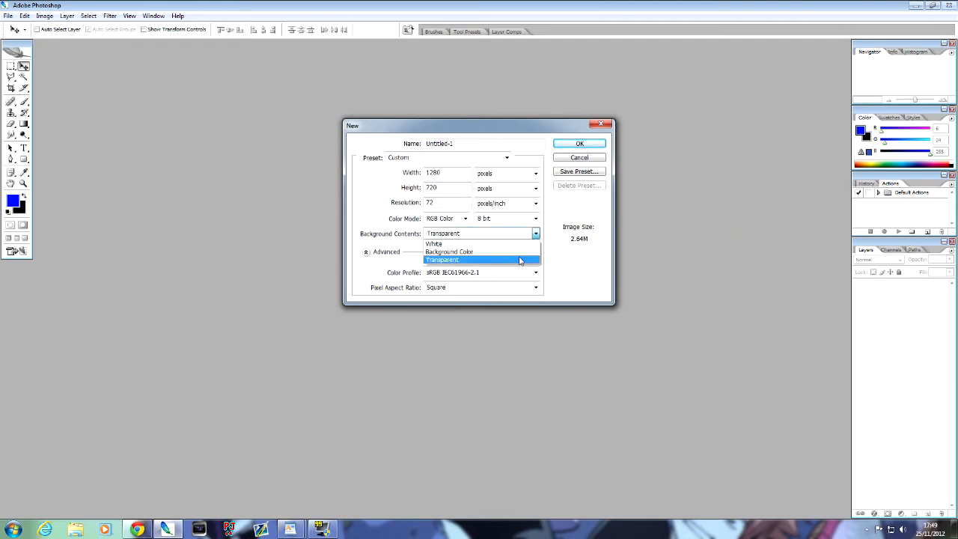
{"action": "left_click", "coordinate": [520, 260]}
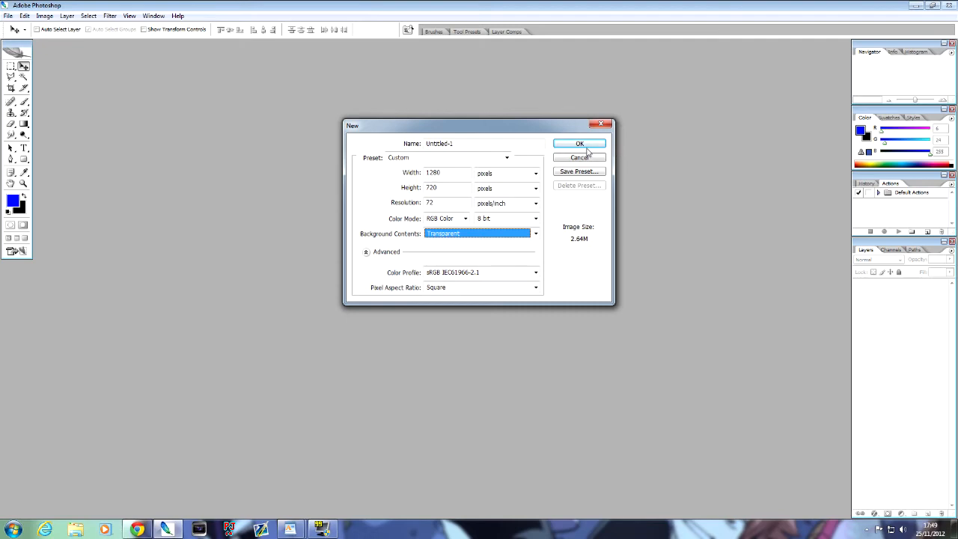
{"action": "left_click", "coordinate": [581, 144]}
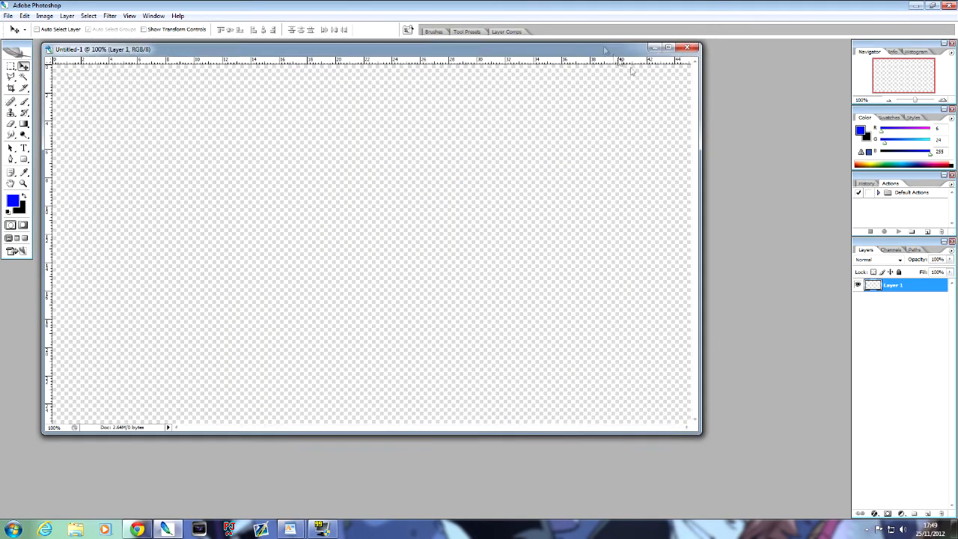
{"action": "left_click_drag", "start_coordinate": [605, 50], "coordinate": [683, 78]}
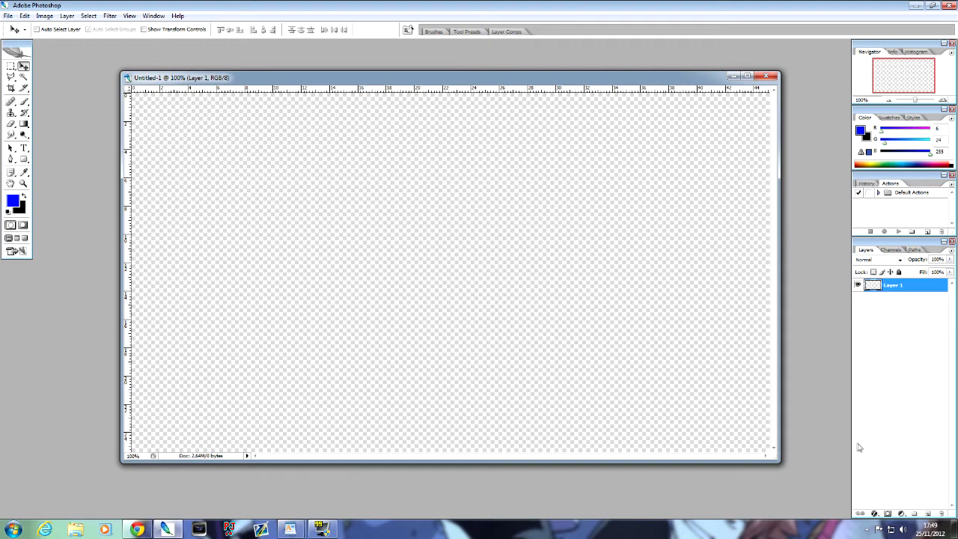
Add a new layer above Layer 1 and fill it with a vertical gradient from blue down to black.
{"action": "left_click", "coordinate": [929, 514]}
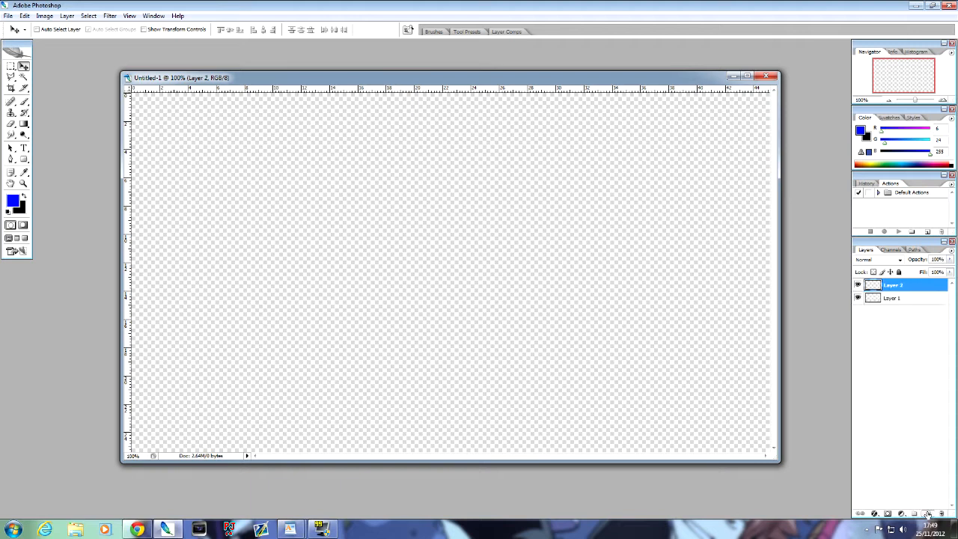
{"action": "left_click", "coordinate": [901, 297]}
{"action": "left_click", "coordinate": [902, 289]}
{"action": "double_click", "coordinate": [904, 289]}
{"action": "left_click", "coordinate": [664, 249]}
{"action": "left_click_drag", "start_coordinate": [442, 105], "coordinate": [447, 375]}
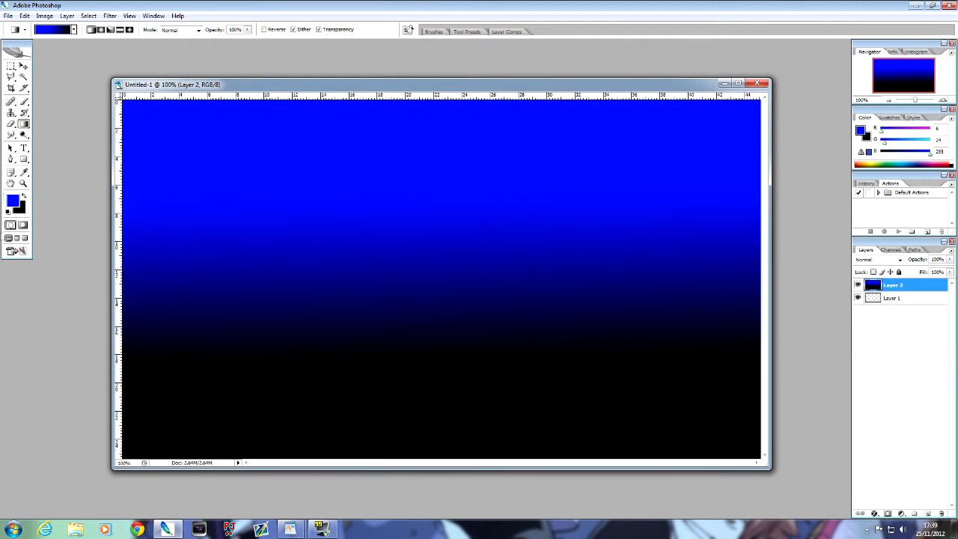
Cut two equal rectangular windows side by side out of the middle of the gradient layer.
{"action": "left_click", "coordinate": [11, 66]}
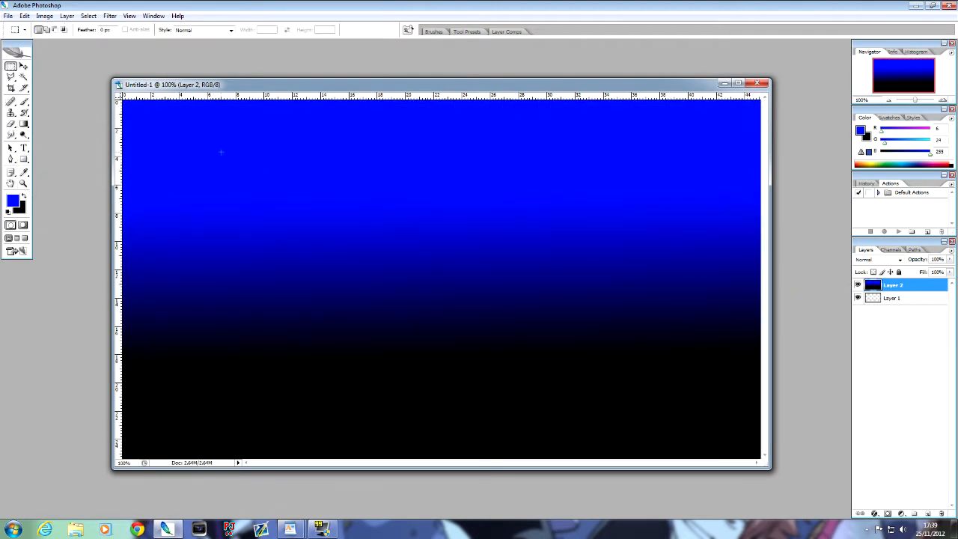
{"action": "mouse_move", "coordinate": [442, 380]}
{"action": "left_mouse_down"}
{"action": "mouse_move", "coordinate": [445, 359]}
{"action": "mouse_move", "coordinate": [435, 370]}
{"action": "left_mouse_up"}
{"action": "key", "text": "Delete"}
{"action": "left_click_drag", "start_coordinate": [240, 201], "coordinate": [487, 203]}
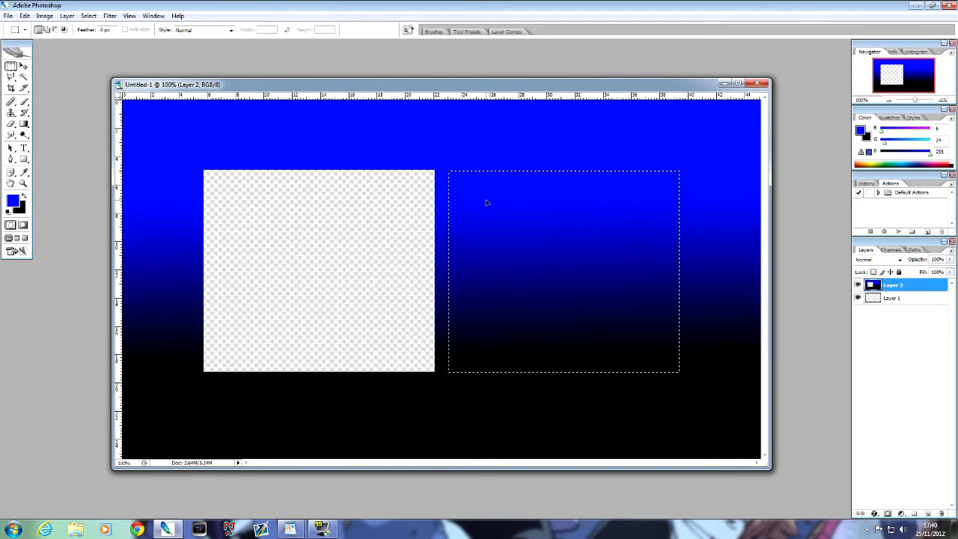
{"action": "key", "text": "Delete"}
{"action": "key", "text": "ctrl+d"}
Add an outside Stroke effect in dark blue to the gradient layer to outline both windows.
{"action": "left_click", "coordinate": [875, 514]}
{"action": "left_click", "coordinate": [888, 512]}
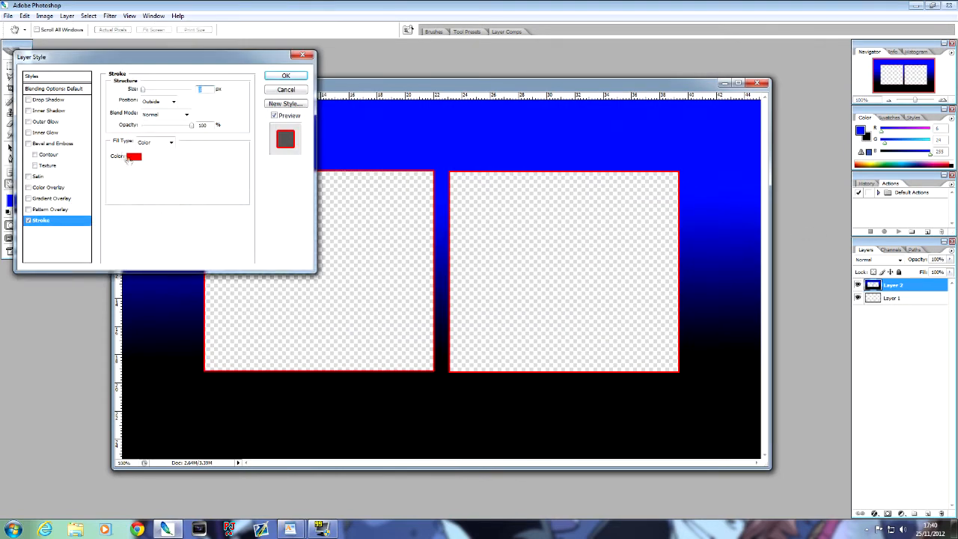
{"action": "left_click", "coordinate": [134, 156]}
{"action": "left_click", "coordinate": [210, 355]}
{"action": "left_click", "coordinate": [87, 230]}
{"action": "left_click", "coordinate": [225, 273]}
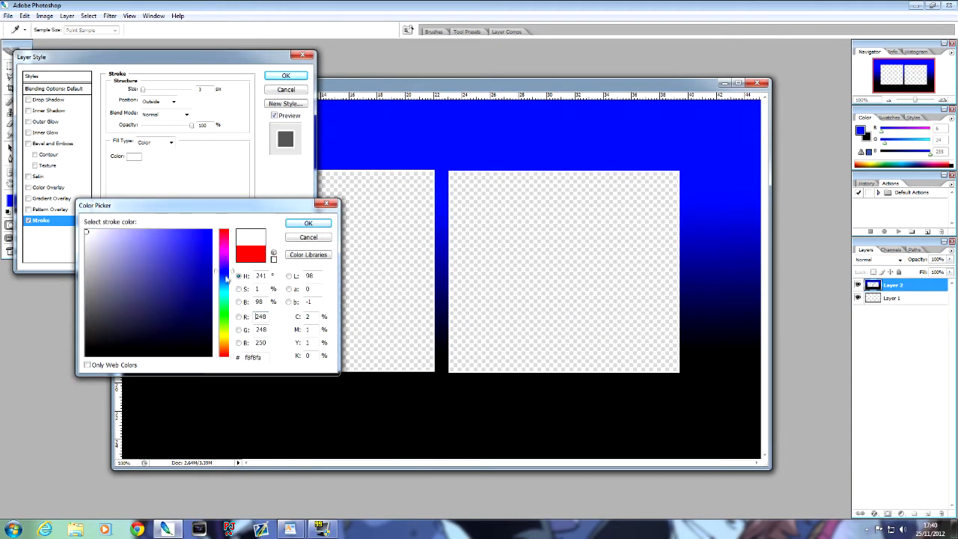
{"action": "left_click", "coordinate": [200, 305]}
{"action": "left_click", "coordinate": [304, 224]}
{"action": "left_click", "coordinate": [296, 77]}
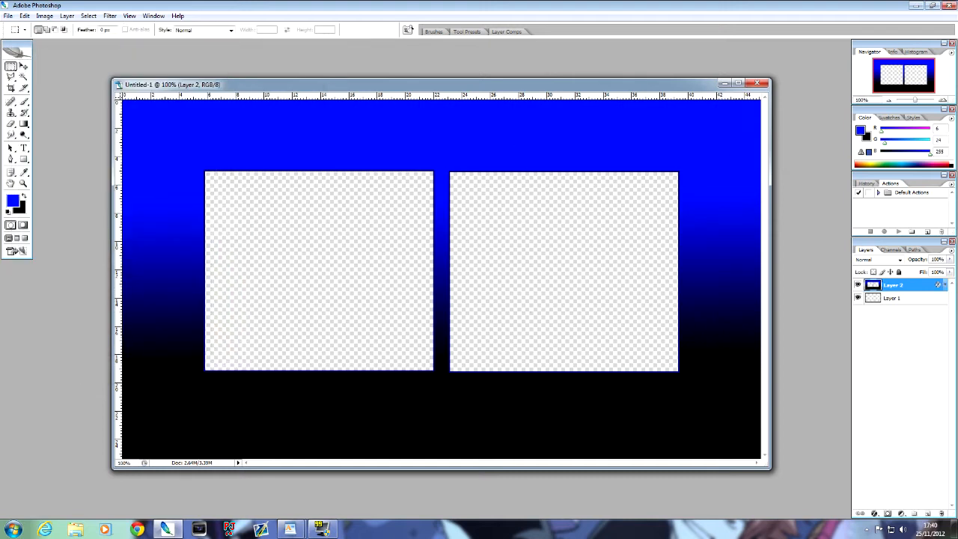
Draw a small blue rounded rectangle with a 10 px radius below the lower-left corner of the left window.
{"action": "key", "text": "u"}
{"action": "mouse_move", "coordinate": [178, 399]}
{"action": "left_mouse_down"}
{"action": "mouse_move", "coordinate": [222, 445]}
{"action": "mouse_move", "coordinate": [180, 402]}
{"action": "left_mouse_up"}
{"action": "right_click", "coordinate": [920, 286]}
{"action": "left_click", "coordinate": [887, 328]}
{"action": "left_click", "coordinate": [382, 199]}
{"action": "left_click", "coordinate": [107, 30]}
{"action": "left_click_drag", "start_coordinate": [209, 387], "coordinate": [263, 435]}
{"action": "right_click", "coordinate": [916, 289]}
{"action": "left_click", "coordinate": [887, 331]}
{"action": "left_click", "coordinate": [382, 198]}
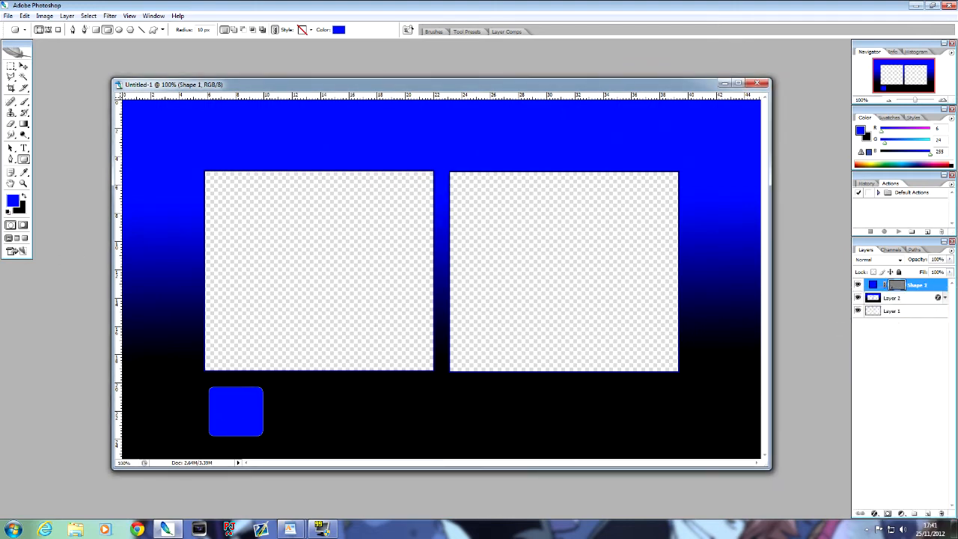
Set the fill colour of the small rounded rectangle to black.
{"action": "left_click", "coordinate": [340, 30]}
{"action": "left_click_drag", "start_coordinate": [112, 318], "coordinate": [88, 354]}
{"action": "left_click", "coordinate": [313, 224]}
Add a blue Stroke effect around the black rounded rectangle.
{"action": "left_click", "coordinate": [23, 66]}
{"action": "left_click", "coordinate": [876, 514]}
{"action": "left_click", "coordinate": [888, 508]}
{"action": "left_click", "coordinate": [134, 156]}
{"action": "left_click", "coordinate": [328, 144]}
{"action": "left_click", "coordinate": [306, 224]}
{"action": "left_click", "coordinate": [286, 76]}
Duplicate the outlined rounded rectangle twice and space the three in a row beneath the left window.
{"action": "left_click_drag", "start_coordinate": [245, 406], "coordinate": [395, 409]}
{"action": "right_click", "coordinate": [915, 285]}
{"action": "left_click", "coordinate": [887, 327]}
{"action": "left_click", "coordinate": [554, 161]}
{"action": "right_click", "coordinate": [916, 285]}
{"action": "left_click", "coordinate": [887, 328]}
{"action": "left_click", "coordinate": [565, 162]}
{"action": "left_click", "coordinate": [868, 300]}
{"action": "left_click_drag", "start_coordinate": [315, 411], "coordinate": [329, 409]}
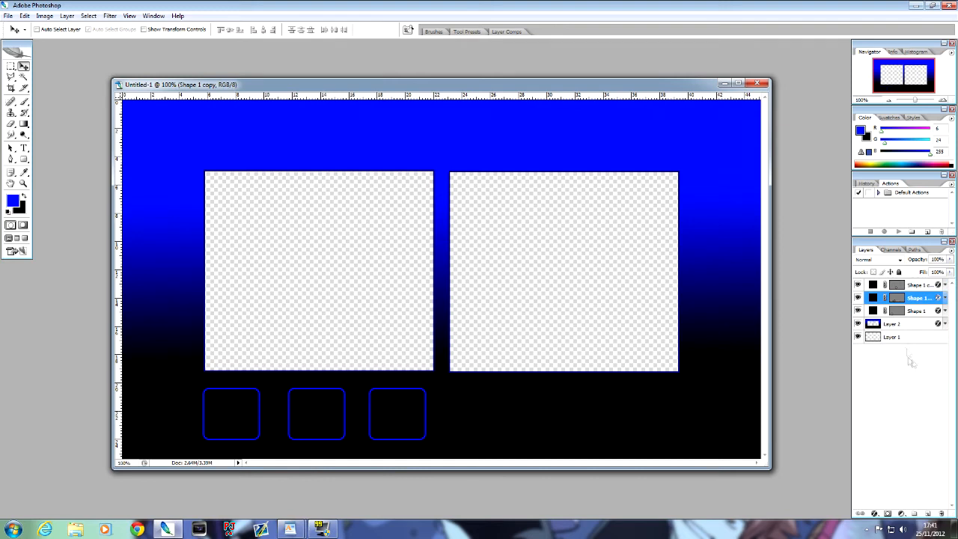
Duplicate the rounded rectangle to complete a bottom row of six, and place another copy above the left window's upper-left corner.
{"action": "right_click", "coordinate": [925, 299]}
{"action": "left_click", "coordinate": [884, 95]}
{"action": "left_click", "coordinate": [565, 163]}
{"action": "left_click_drag", "start_coordinate": [330, 404], "coordinate": [225, 139]}
{"action": "right_click", "coordinate": [917, 285]}
{"action": "left_click", "coordinate": [887, 327]}
{"action": "left_click", "coordinate": [565, 164]}
{"action": "right_click", "coordinate": [923, 287]}
{"action": "left_click", "coordinate": [895, 322]}
{"action": "left_click", "coordinate": [574, 166]}
{"action": "right_click", "coordinate": [902, 289]}
{"action": "left_click", "coordinate": [899, 323]}
{"action": "left_click", "coordinate": [564, 163]}
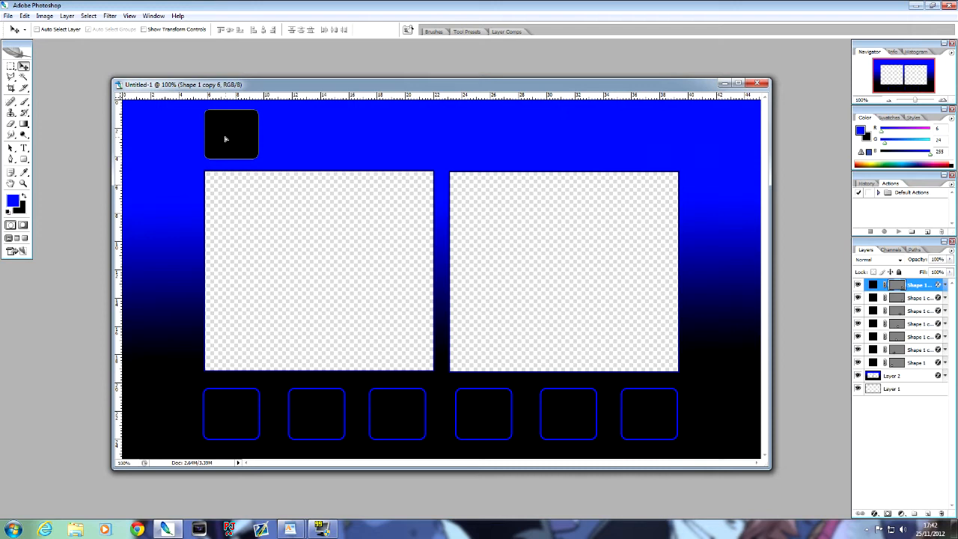
Apply a blue Color Overlay to the rounded rectangle above the left window.
{"action": "left_click", "coordinate": [875, 513]}
{"action": "left_click", "coordinate": [899, 472]}
{"action": "left_click_drag", "start_coordinate": [101, 57], "coordinate": [466, 249]}
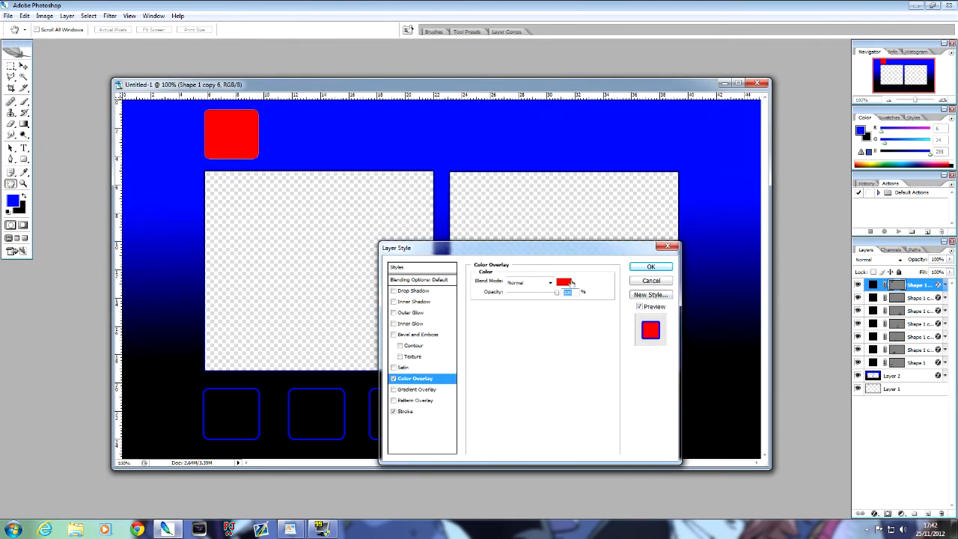
{"action": "left_click", "coordinate": [565, 282]}
{"action": "key", "text": "Return"}
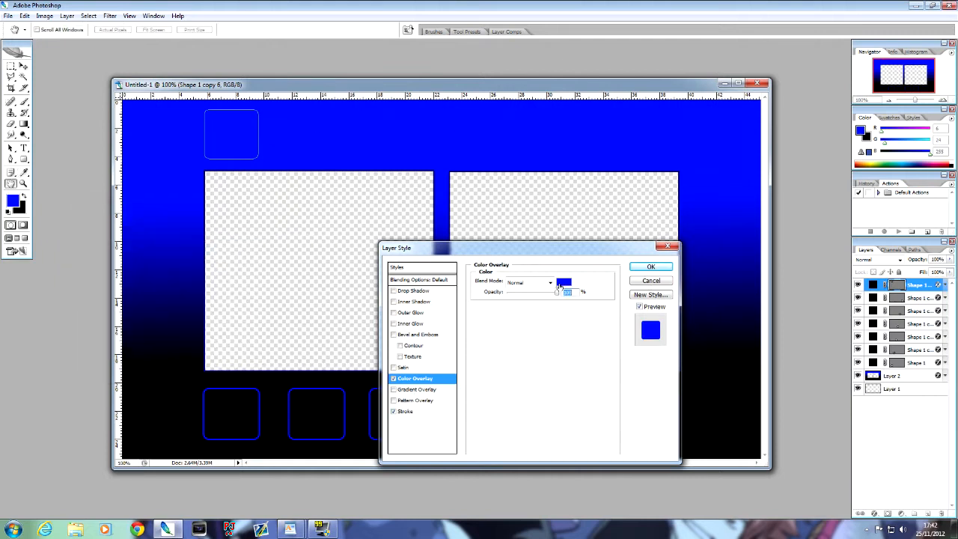
Change the Stroke colour of the upper rounded rectangle to black and apply the layer style.
{"action": "left_click", "coordinate": [406, 412]}
{"action": "left_click", "coordinate": [503, 348]}
{"action": "left_click", "coordinate": [211, 356]}
{"action": "left_click", "coordinate": [302, 225]}
{"action": "left_click", "coordinate": [637, 268]}
{"action": "right_click", "coordinate": [915, 285]}
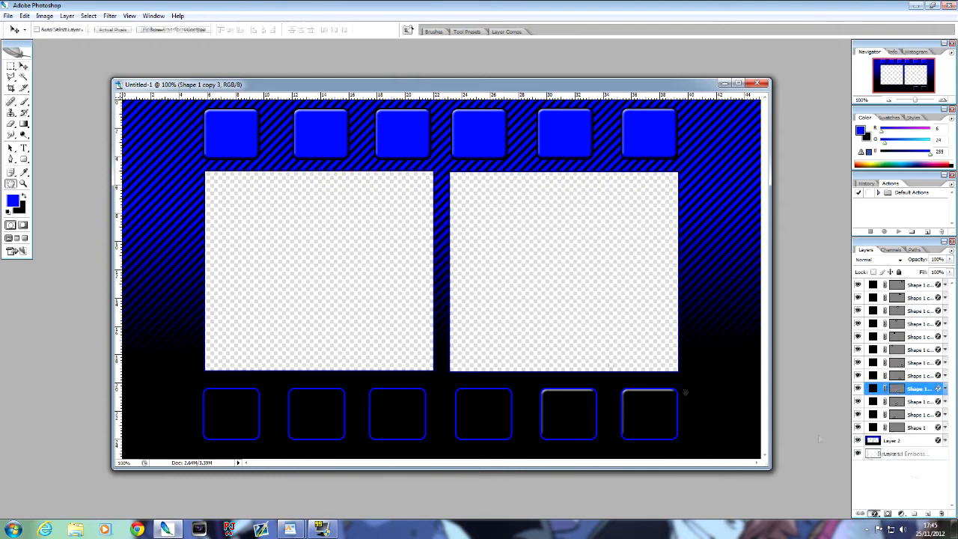
Apply the Bevel and Emboss effect to the first four rounded rectangles of the bottom row.
{"action": "left_click", "coordinate": [650, 267]}
{"action": "left_click", "coordinate": [919, 402]}
{"action": "left_click", "coordinate": [874, 514]}
{"action": "left_click", "coordinate": [901, 454]}
{"action": "left_click", "coordinate": [650, 267]}
{"action": "left_click", "coordinate": [919, 415]}
{"action": "left_click", "coordinate": [874, 514]}
{"action": "left_click", "coordinate": [898, 353]}
{"action": "left_click", "coordinate": [651, 267]}
{"action": "left_click", "coordinate": [920, 428]}
{"action": "left_click", "coordinate": [875, 513]}
{"action": "left_click", "coordinate": [898, 353]}
{"action": "left_click", "coordinate": [645, 268]}
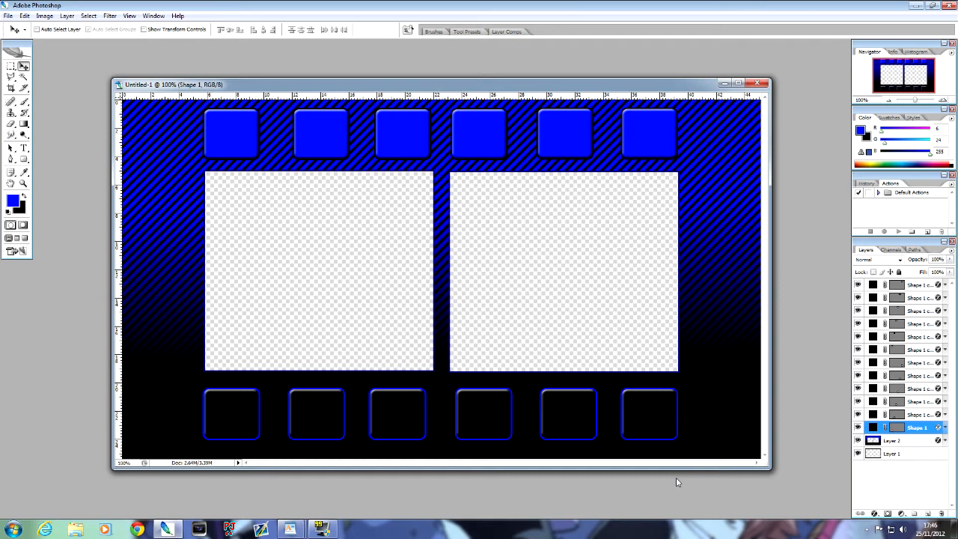
Open the image file shuckle.jpg from the desktop.
{"action": "left_click", "coordinate": [137, 529]}
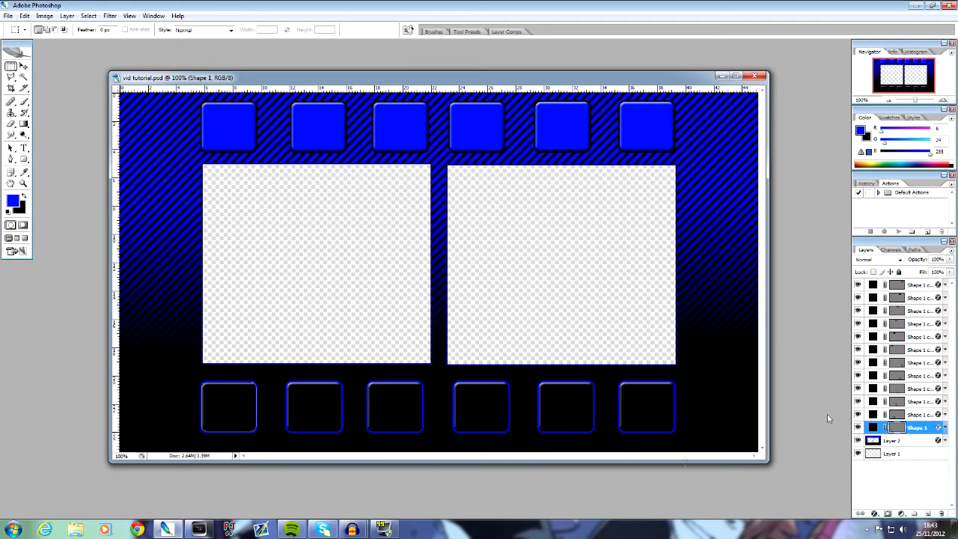
{"action": "left_click", "coordinate": [9, 15]}
{"action": "left_click", "coordinate": [23, 32]}
{"action": "left_click_drag", "start_coordinate": [427, 177], "coordinate": [431, 327]}
{"action": "double_click", "coordinate": [227, 229]}
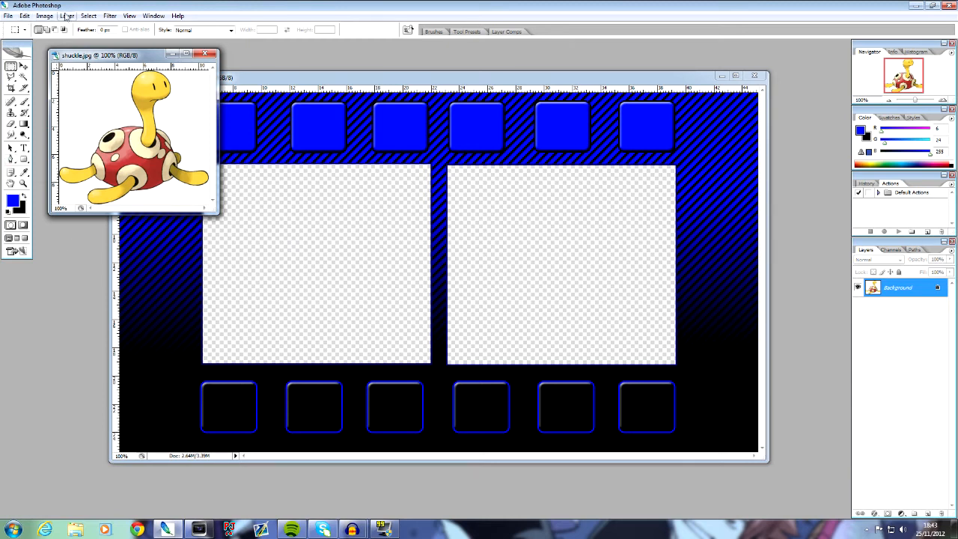
Copy the entire shuckle.jpg image, close it, and paste the copy into vid tutorial.psd.
{"action": "left_click", "coordinate": [88, 16]}
{"action": "left_click", "coordinate": [94, 25]}
{"action": "left_click", "coordinate": [25, 16]}
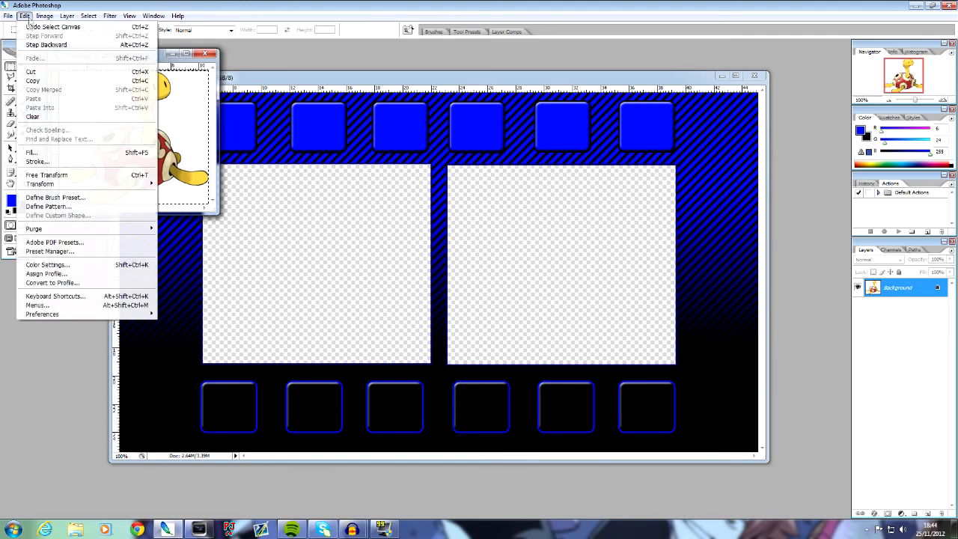
{"action": "left_click", "coordinate": [37, 81]}
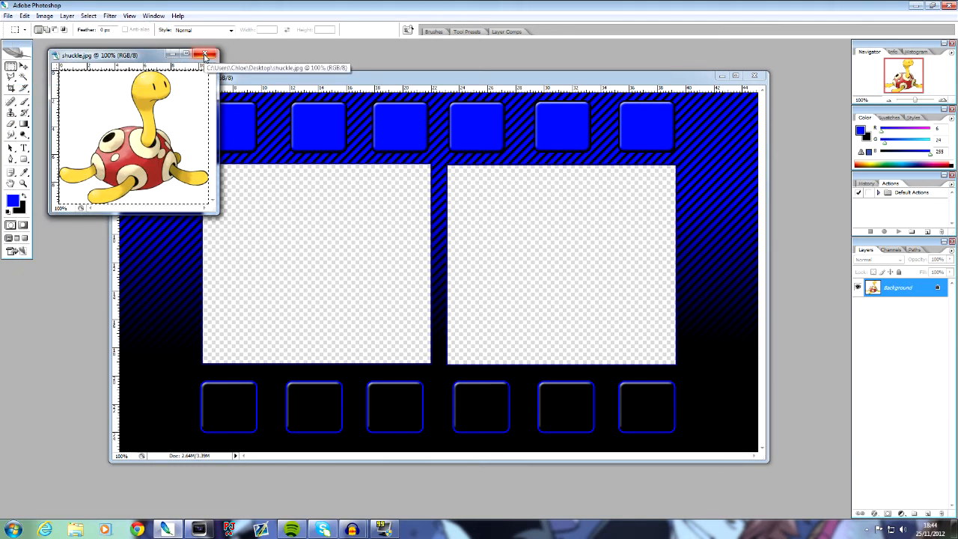
{"action": "left_click", "coordinate": [207, 54]}
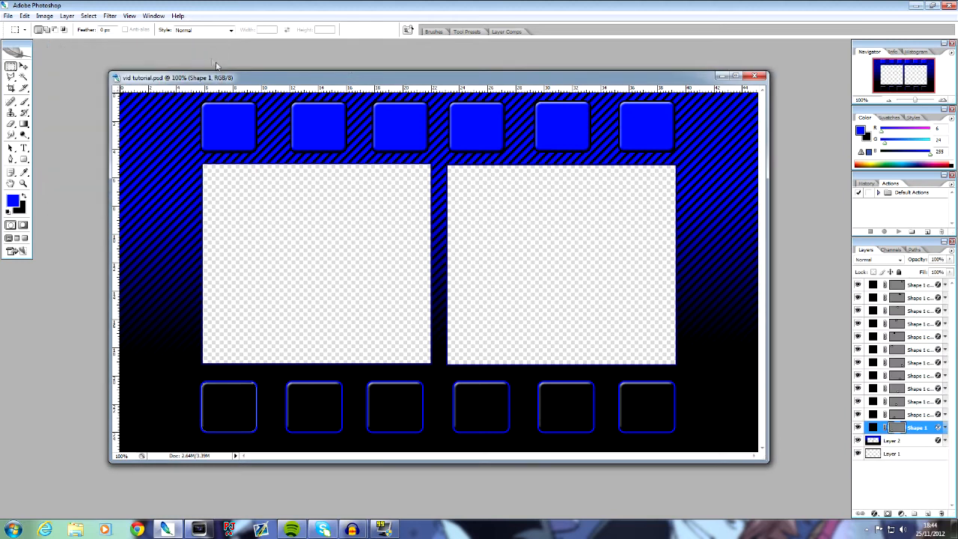
{"action": "left_click", "coordinate": [24, 15]}
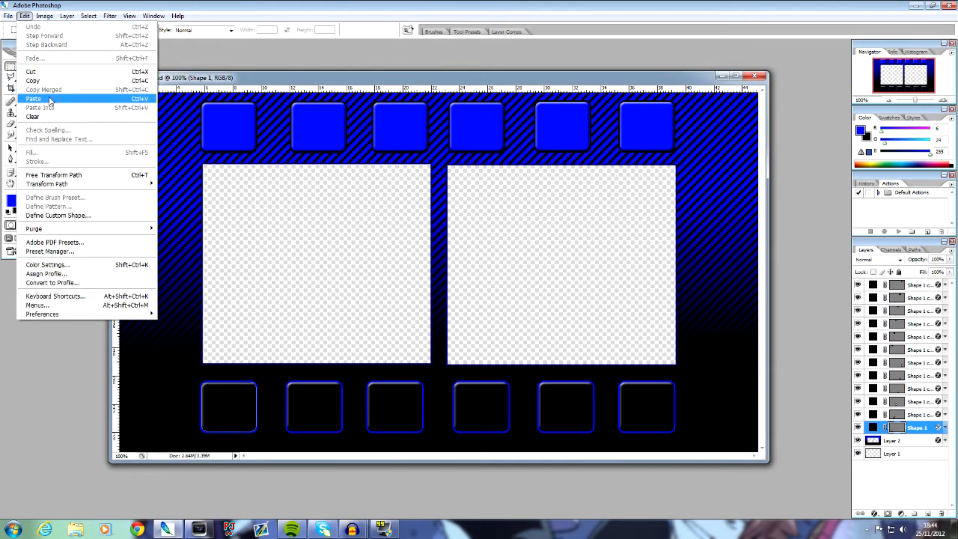
{"action": "left_click", "coordinate": [54, 101]}
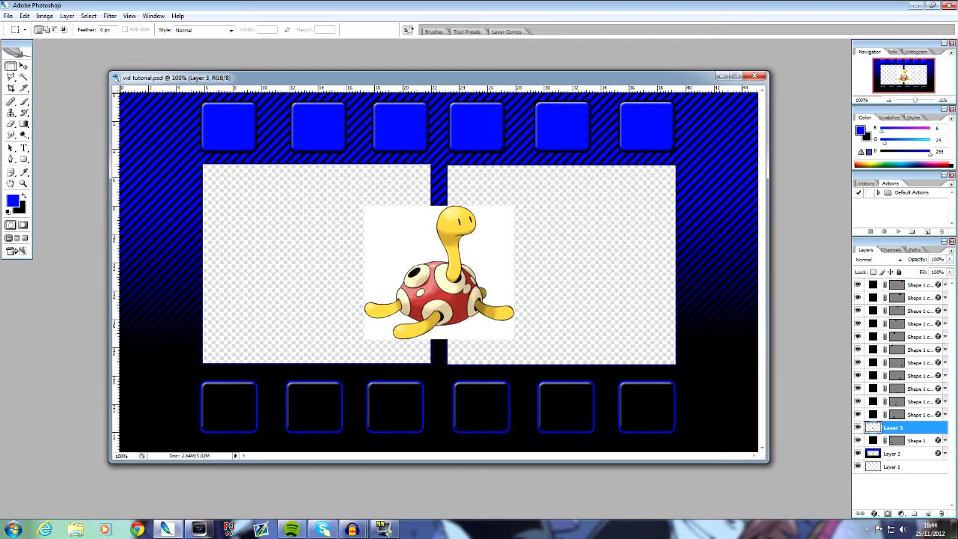
Remove all the white background areas around the pasted creature with the Magic Wand at tolerance 32.
{"action": "left_click", "coordinate": [23, 78]}
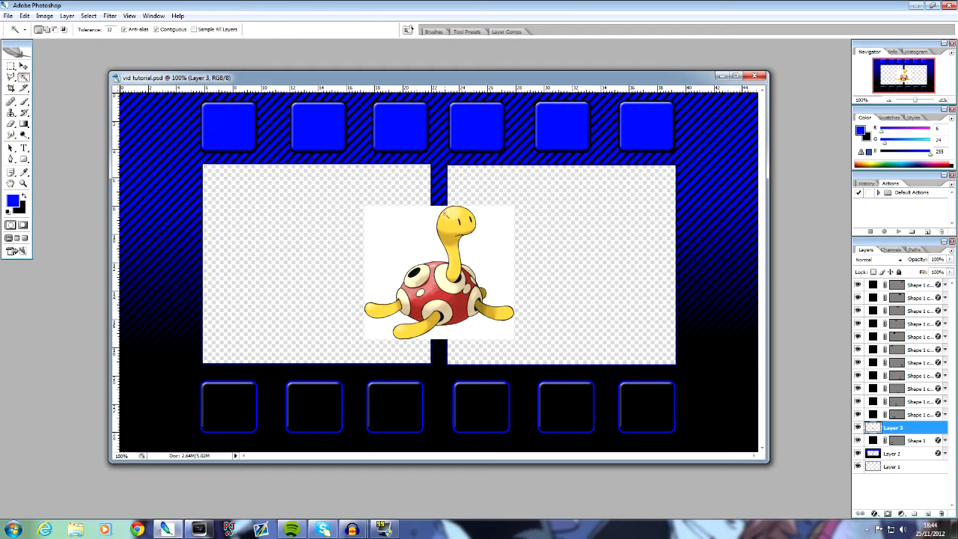
{"action": "left_click", "coordinate": [496, 260]}
{"action": "key", "text": "Delete"}
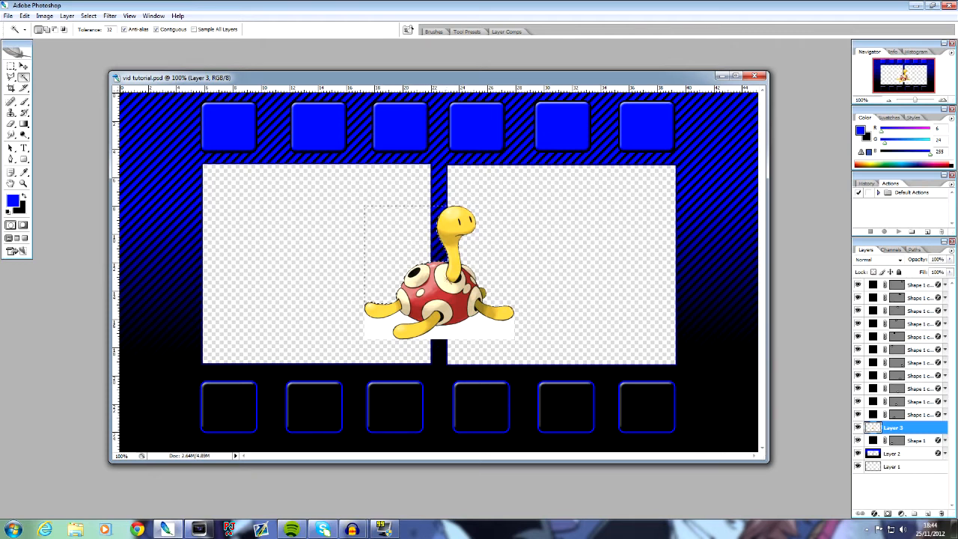
{"action": "left_click", "coordinate": [464, 336]}
{"action": "key", "text": "Delete"}
{"action": "left_click", "coordinate": [386, 334]}
{"action": "key", "text": "Delete"}
{"action": "key", "text": "ctrl+d"}
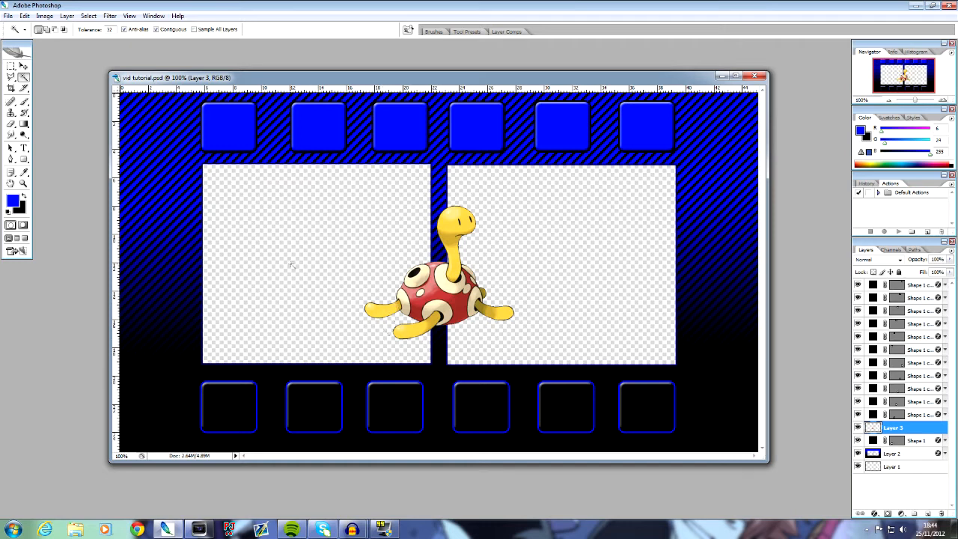
Rename the pasted image's layer as shuckle.
{"action": "left_click", "coordinate": [23, 66]}
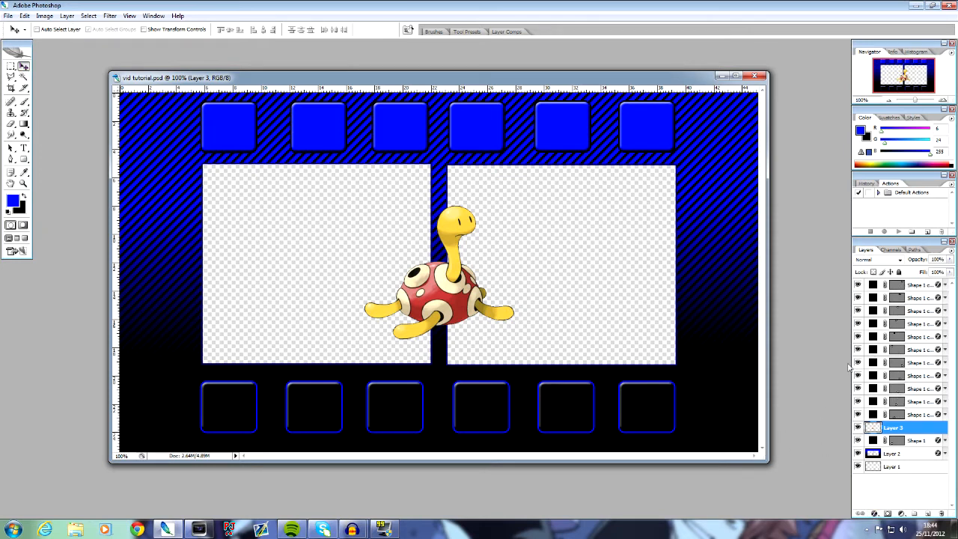
{"action": "double_click", "coordinate": [893, 428]}
{"action": "type", "text": "shuckle"}
{"action": "left_click", "coordinate": [814, 457]}
{"action": "left_click", "coordinate": [926, 378]}
{"action": "left_click", "coordinate": [927, 333]}
{"action": "left_click", "coordinate": [918, 298]}
{"action": "left_click", "coordinate": [920, 350]}
{"action": "left_click", "coordinate": [919, 401]}
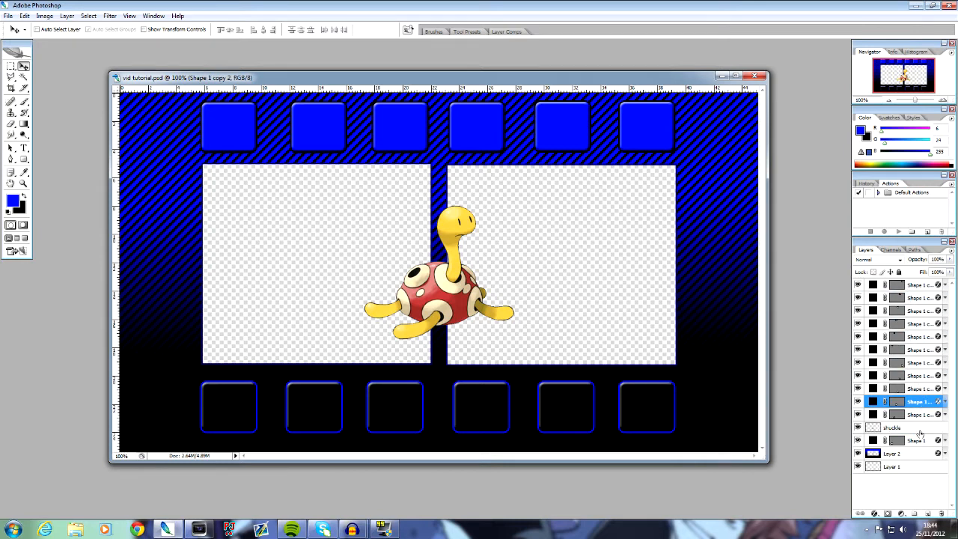
Give the shuckle layer an outside stroke in near-white (fcf8f8) and a smooth Inner Bevel of 100% depth and 5 px size.
{"action": "double_click", "coordinate": [916, 430]}
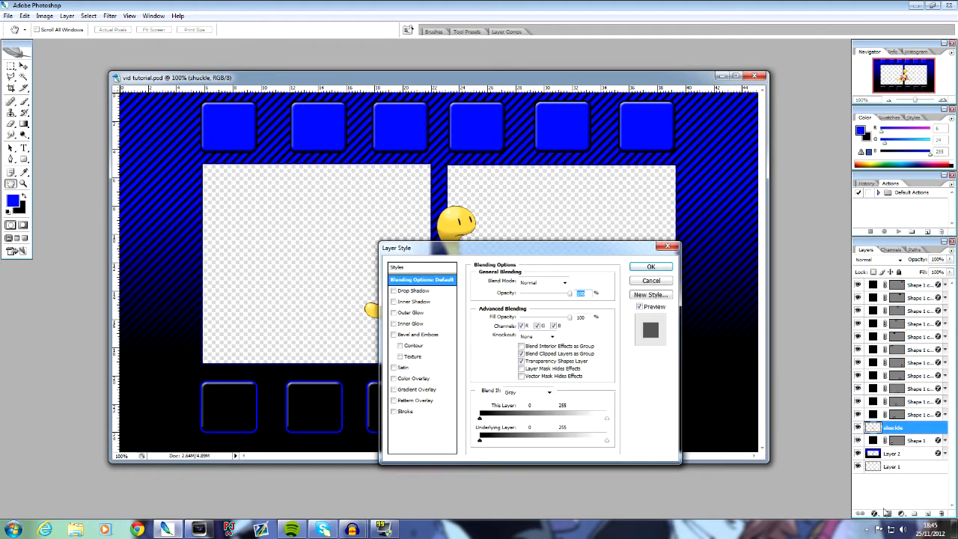
{"action": "left_click", "coordinate": [669, 247]}
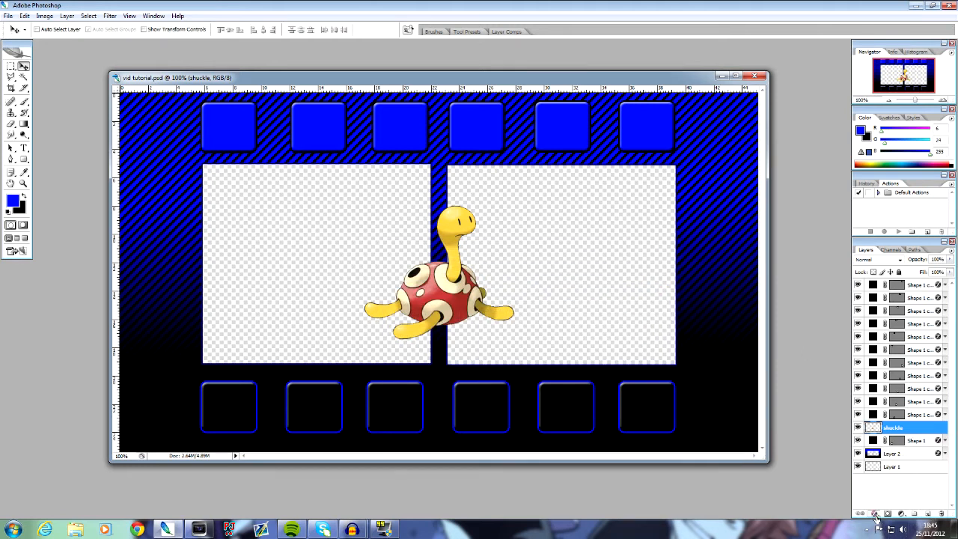
{"action": "left_click", "coordinate": [876, 516]}
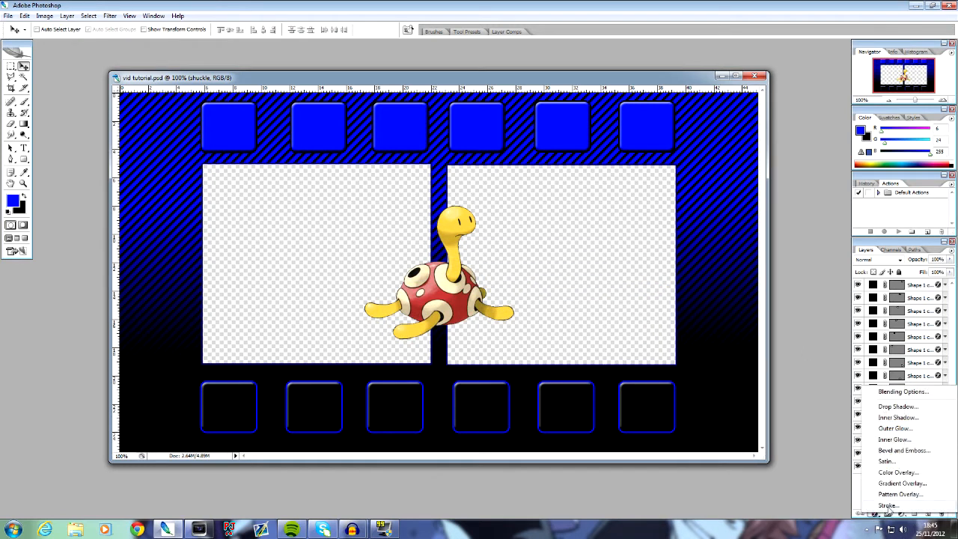
{"action": "left_click", "coordinate": [903, 393]}
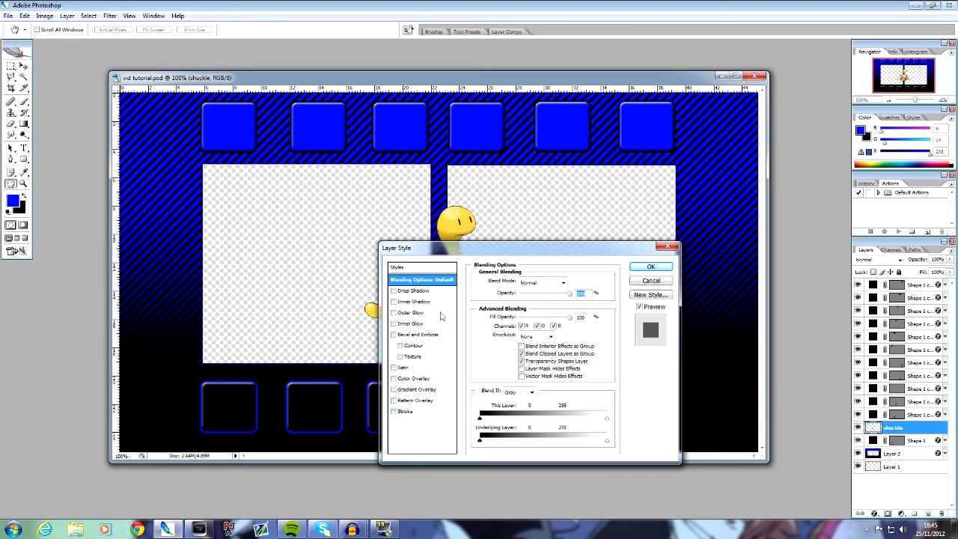
{"action": "left_click_drag", "start_coordinate": [662, 115], "coordinate": [662, 113]}
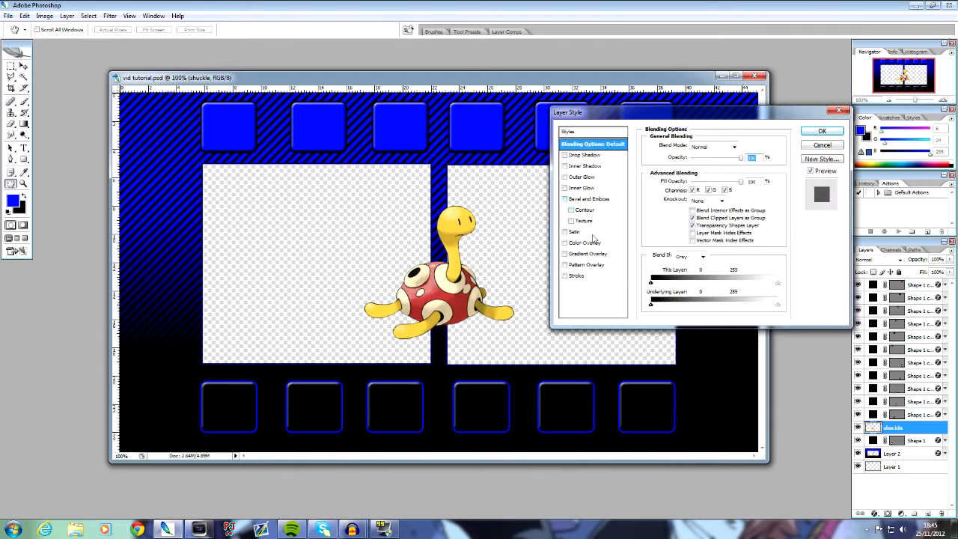
{"action": "left_click", "coordinate": [575, 278]}
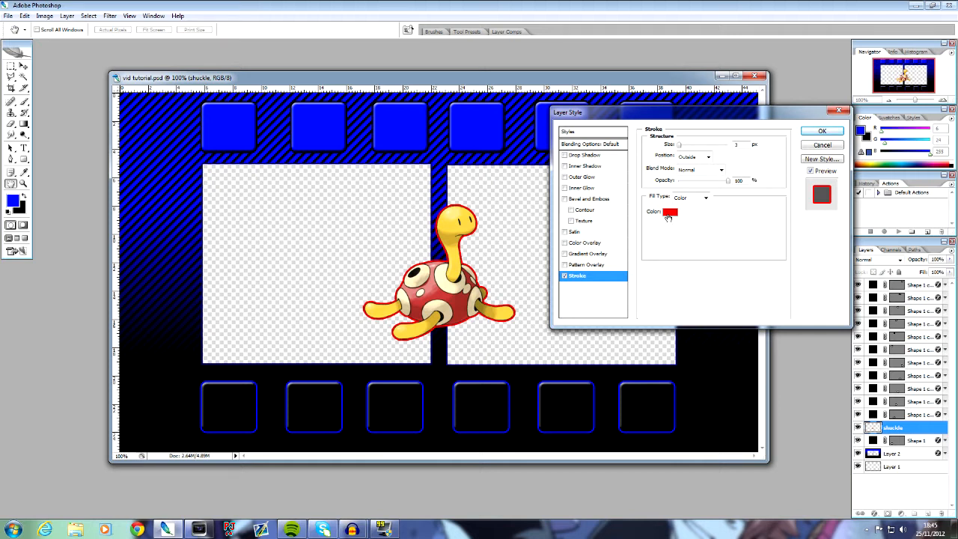
{"action": "left_click", "coordinate": [669, 213]}
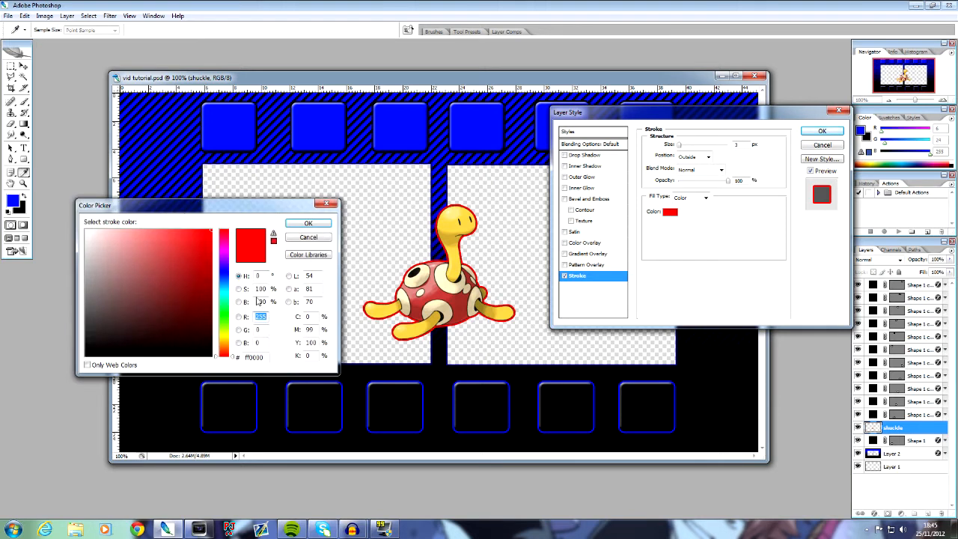
{"action": "mouse_move", "coordinate": [195, 320]}
{"action": "left_mouse_down"}
{"action": "mouse_move", "coordinate": [199, 349]}
{"action": "mouse_move", "coordinate": [152, 350]}
{"action": "left_mouse_up"}
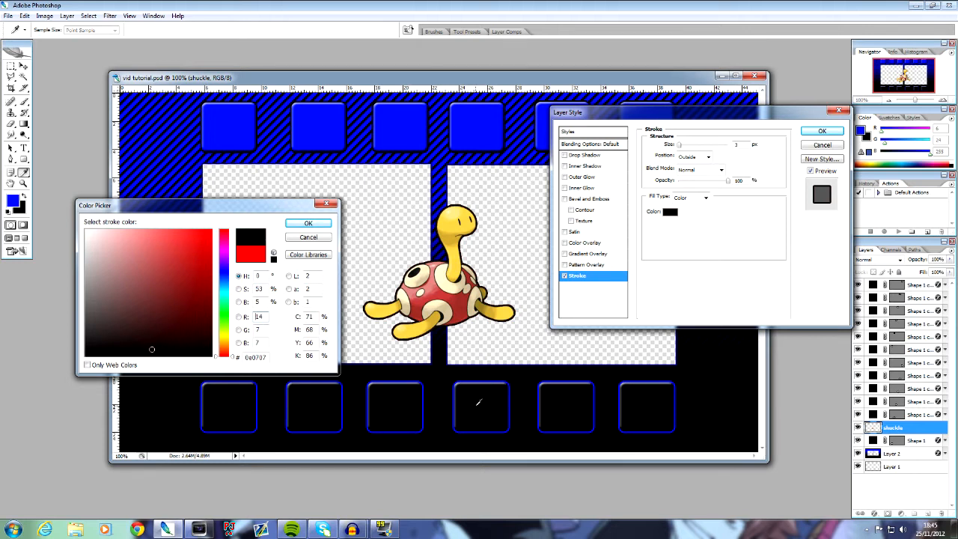
{"action": "left_click", "coordinate": [87, 232]}
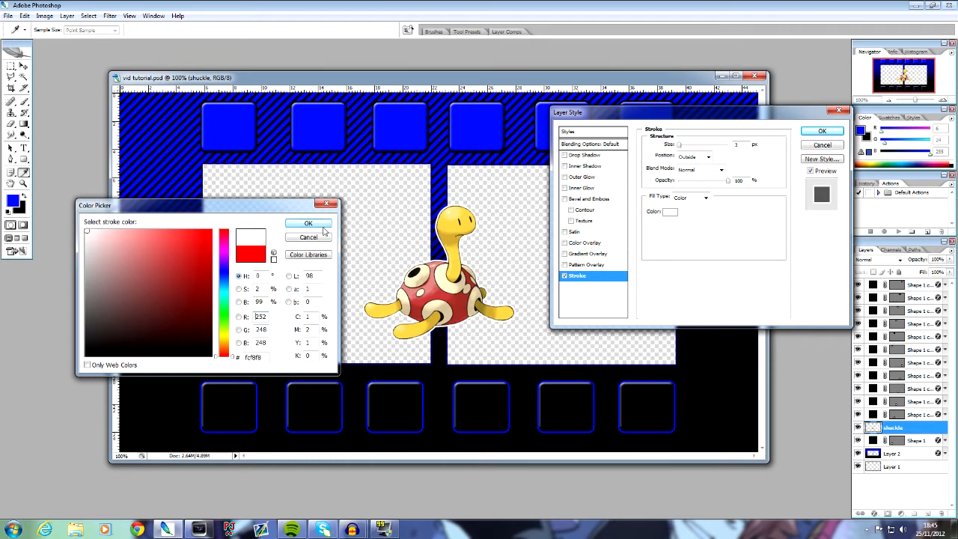
{"action": "left_click", "coordinate": [320, 226]}
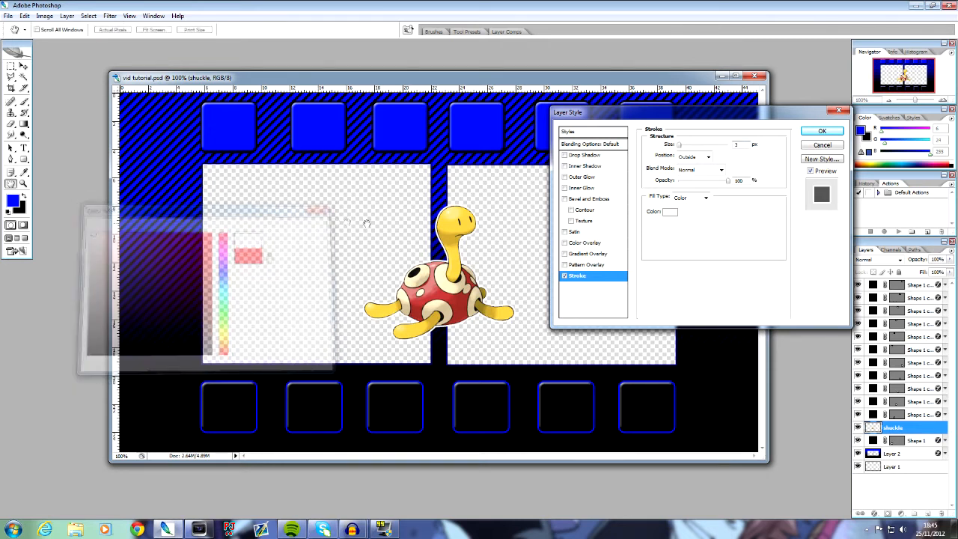
{"action": "left_click", "coordinate": [582, 199]}
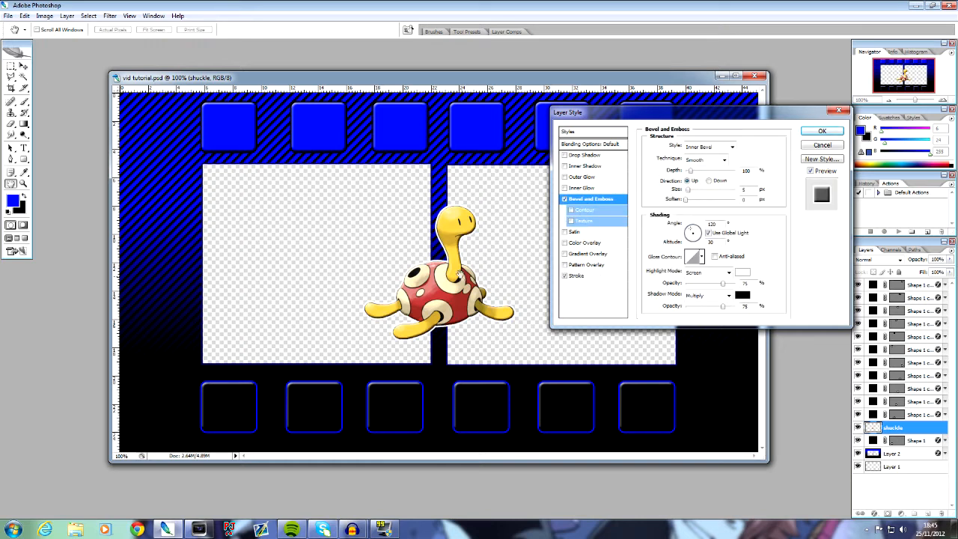
Try the Pattern Overlay, Color Overlay and Inner Glow effects on the shuckle layer, and switch them off again.
{"action": "left_click", "coordinate": [578, 264]}
{"action": "left_click", "coordinate": [582, 243]}
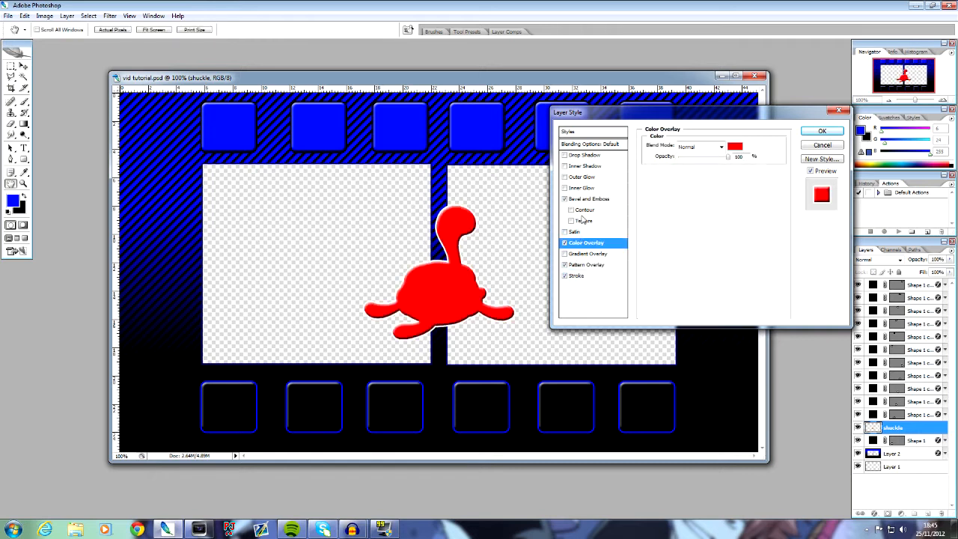
{"action": "left_click", "coordinate": [584, 188]}
{"action": "left_click", "coordinate": [566, 265]}
{"action": "left_click", "coordinate": [567, 243]}
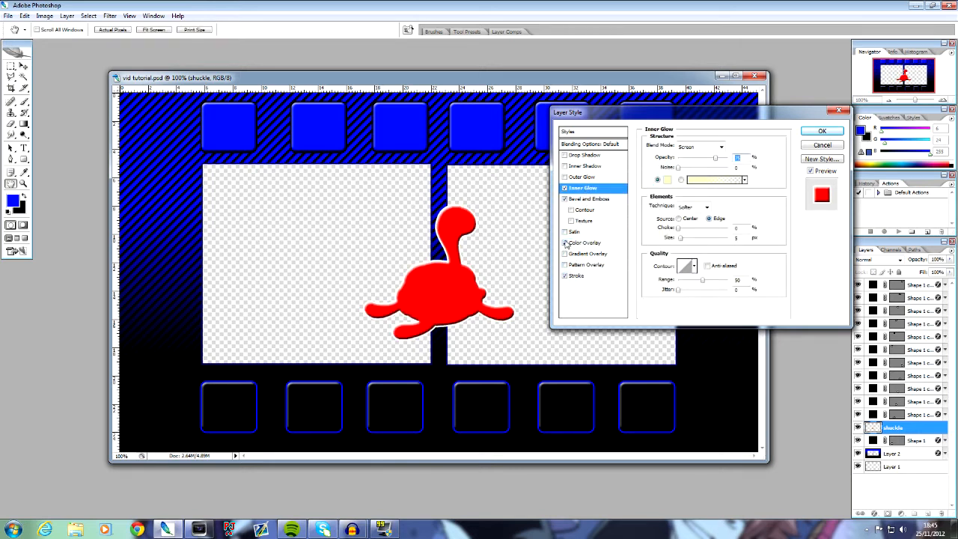
{"action": "left_click", "coordinate": [566, 189]}
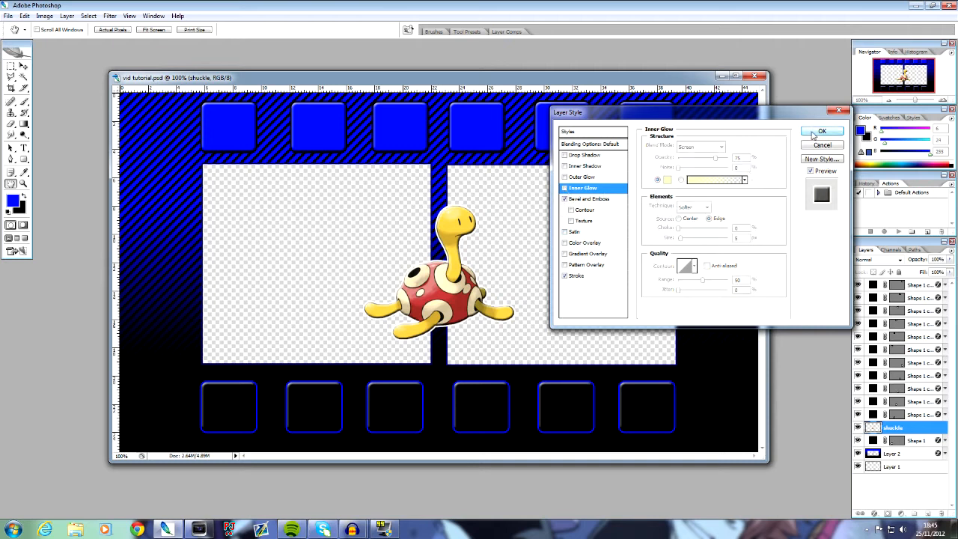
Apply the layer effects and bring the shuckle image above all the shape layers, over the first square of the bottom row.
{"action": "left_click", "coordinate": [821, 132]}
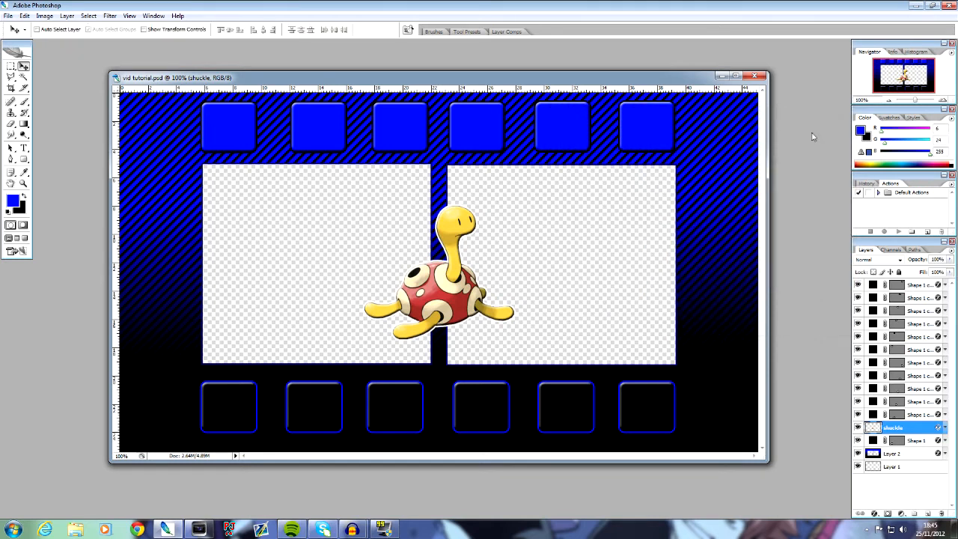
{"action": "left_click_drag", "start_coordinate": [453, 288], "coordinate": [277, 382]}
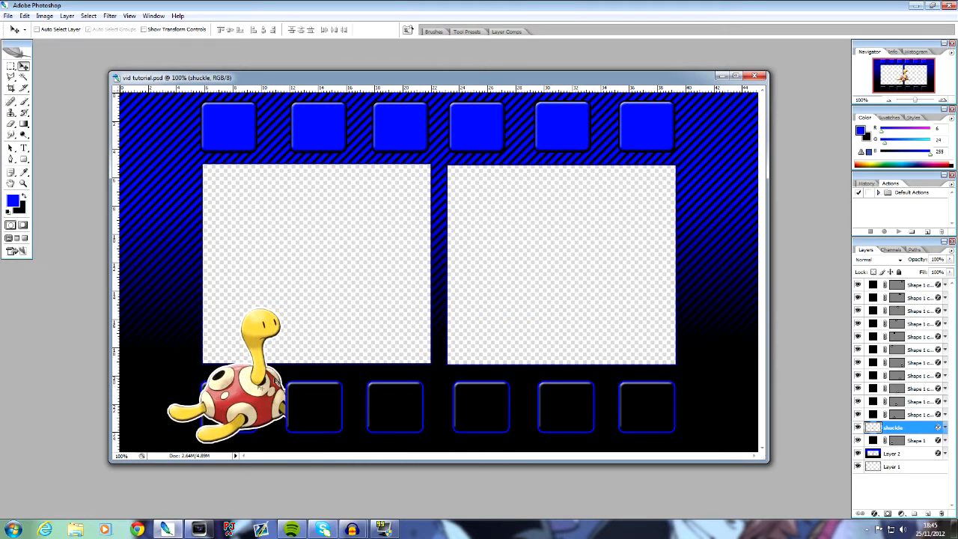
{"action": "left_click_drag", "start_coordinate": [908, 308], "coordinate": [902, 283]}
{"action": "left_click_drag", "start_coordinate": [265, 402], "coordinate": [246, 409]}
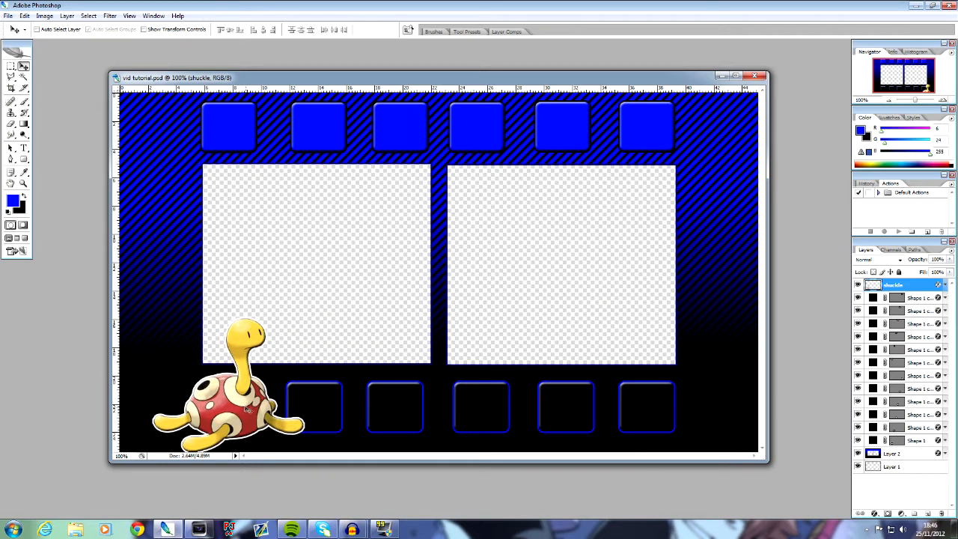
Scale the shuckle image proportionally to about 50% with Free Transform and place it over the first square of the bottom row.
{"action": "left_click", "coordinate": [10, 16]}
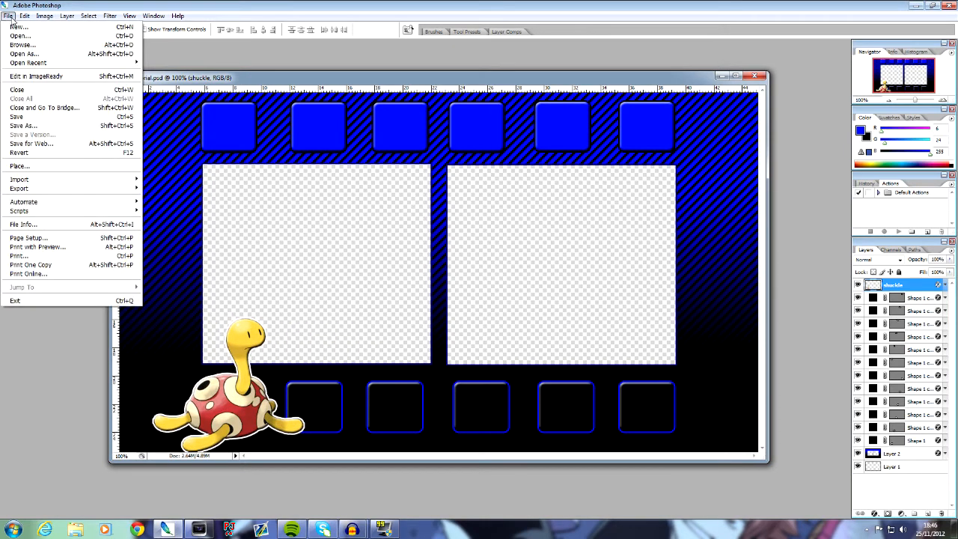
{"action": "mouse_move", "coordinate": [25, 18]}
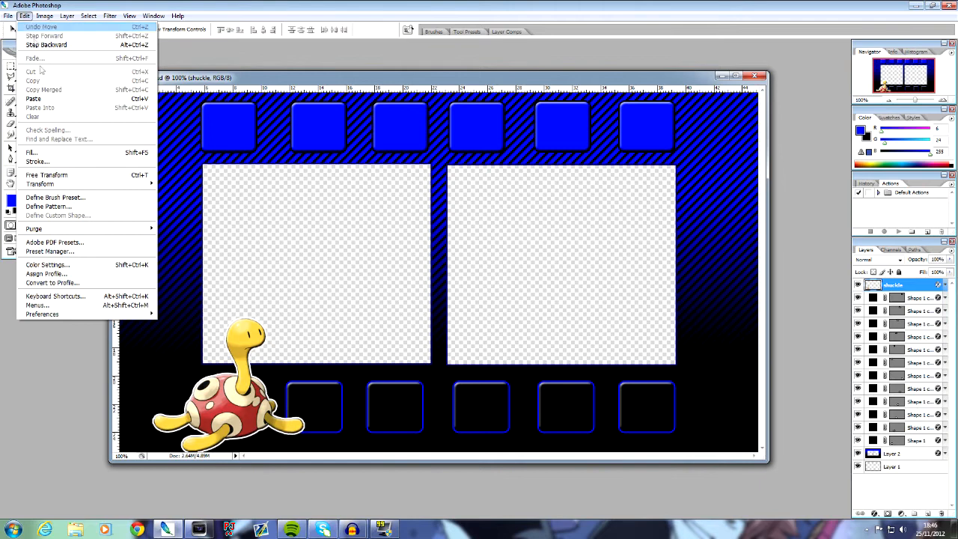
{"action": "left_click", "coordinate": [52, 176]}
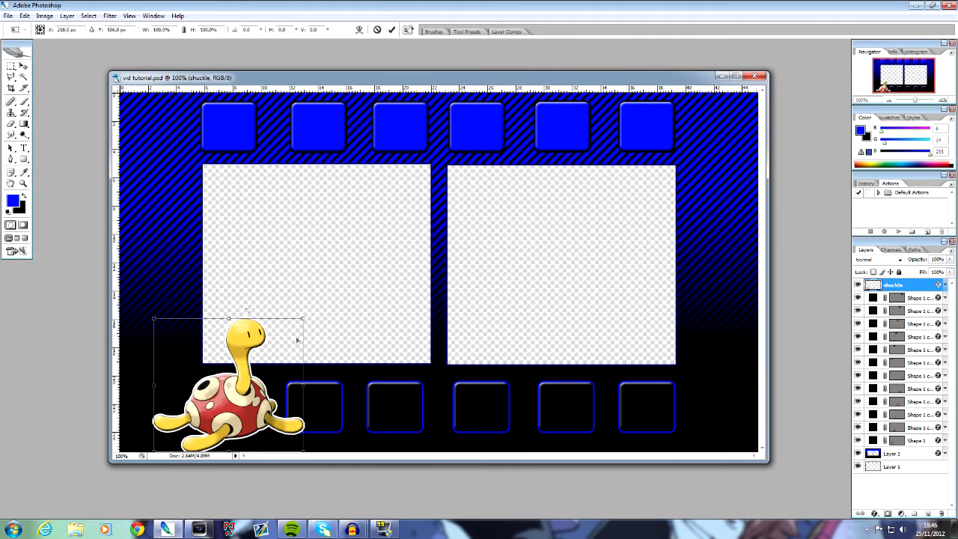
{"action": "left_click_drag", "start_coordinate": [235, 383], "coordinate": [299, 275]}
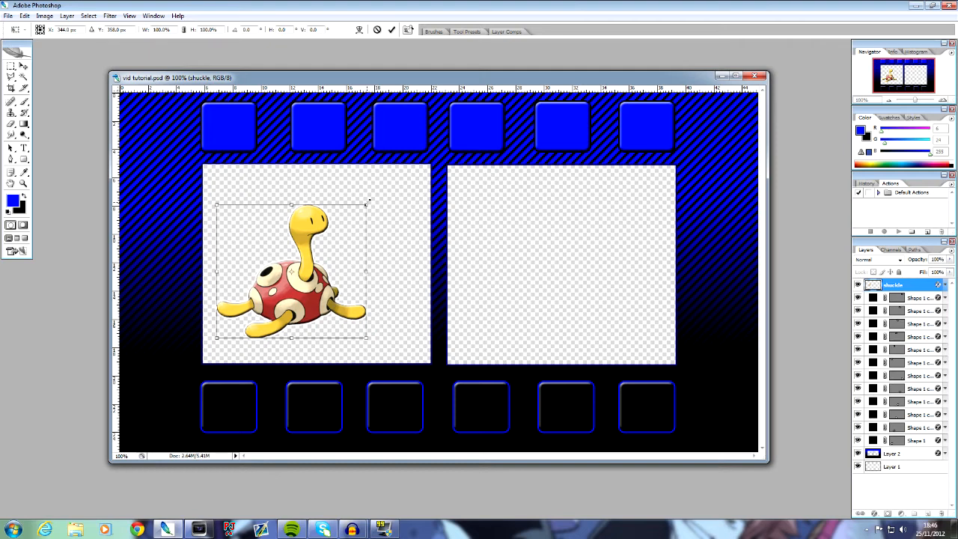
{"action": "left_click_drag", "start_coordinate": [367, 203], "coordinate": [236, 433]}
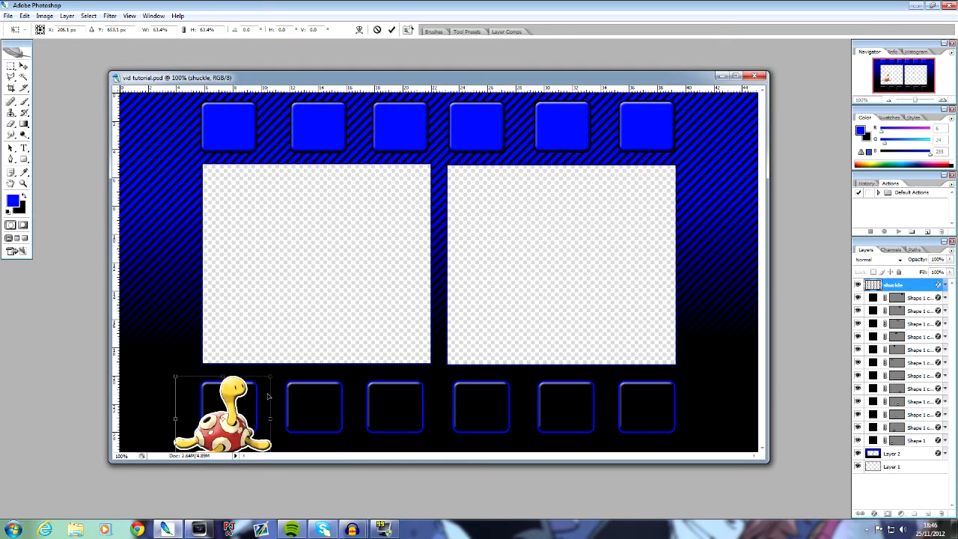
{"action": "left_click_drag", "start_coordinate": [271, 378], "coordinate": [251, 397]}
{"action": "left_click_drag", "start_coordinate": [218, 436], "coordinate": [238, 421]}
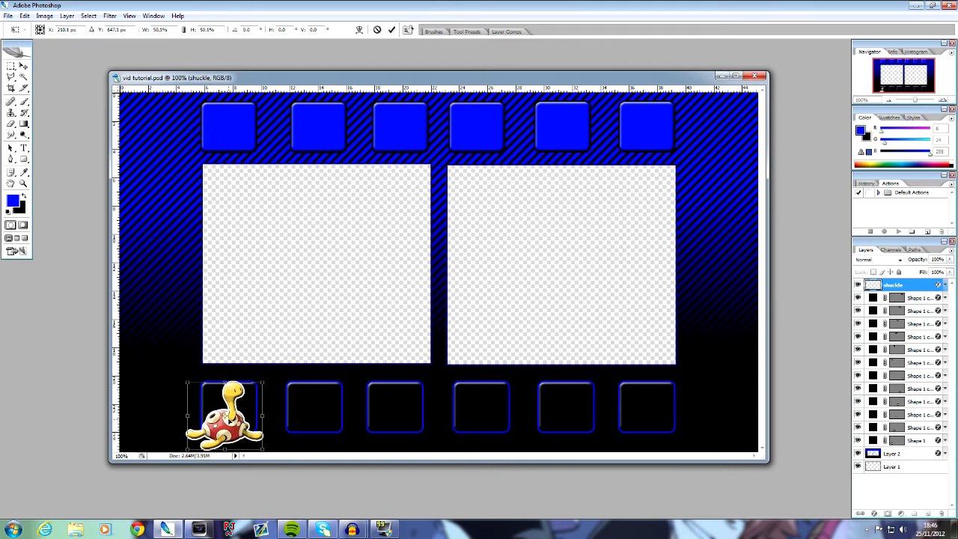
{"action": "left_click", "coordinate": [23, 66]}
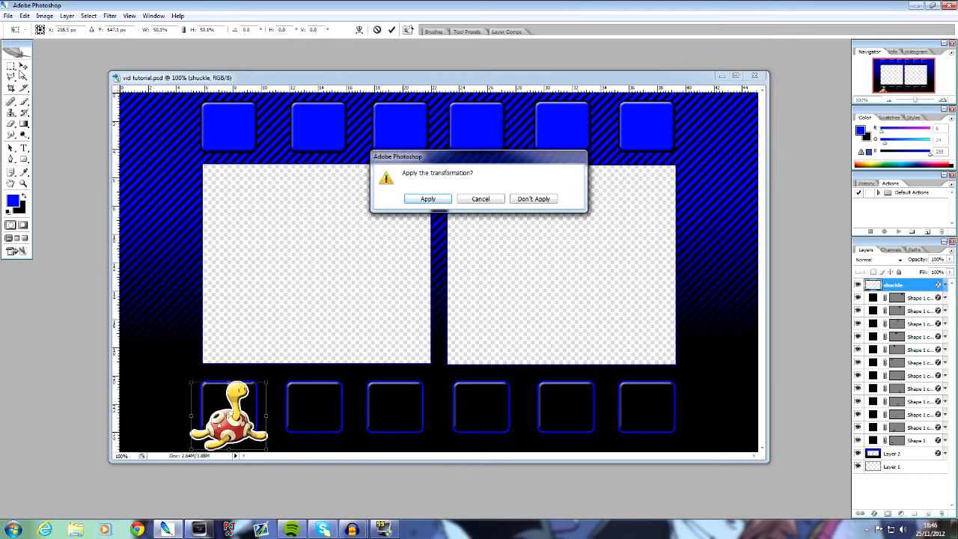
{"action": "left_click", "coordinate": [426, 199]}
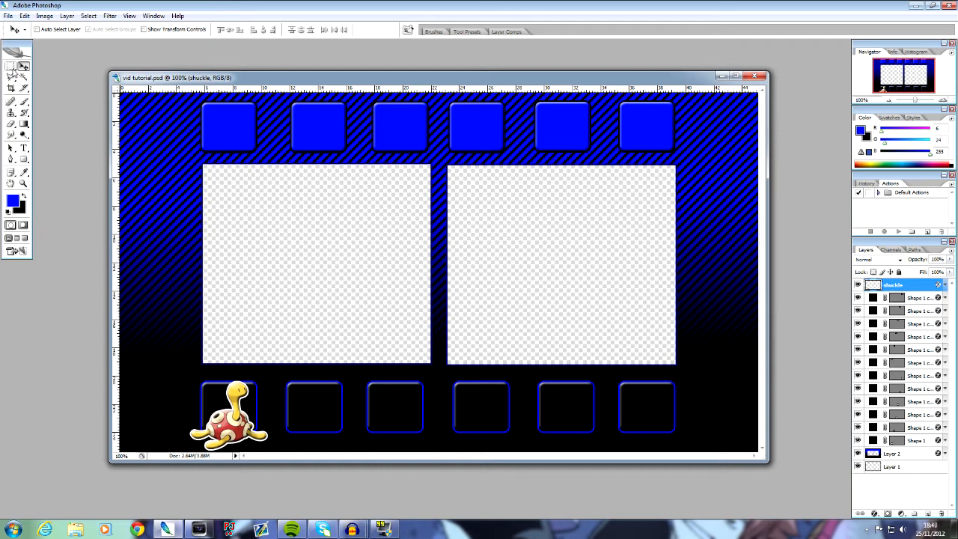
Delete the parts of the shuckle image sticking out sideways from the first bottom-row square, using an inverted rectangular selection, and deselect.
{"action": "left_click", "coordinate": [12, 67]}
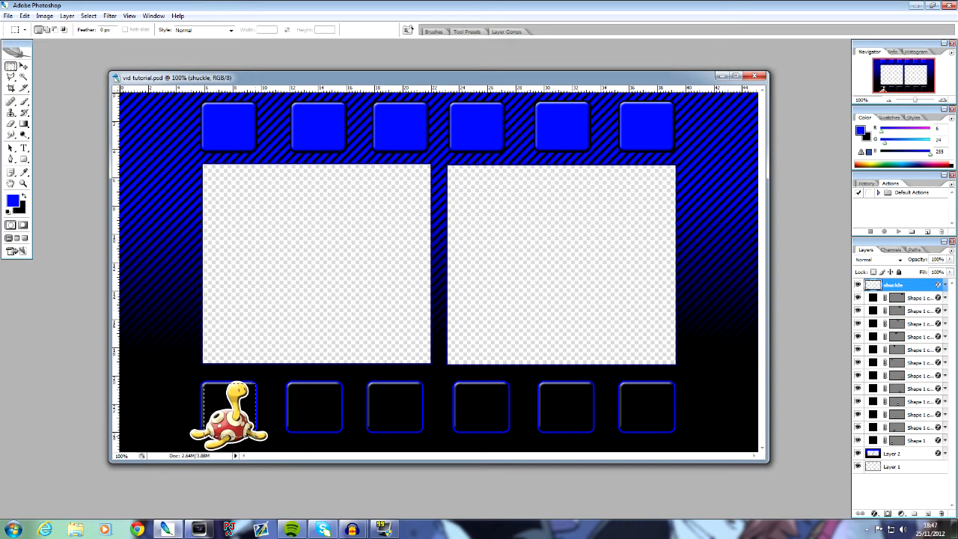
{"action": "right_click", "coordinate": [233, 229]}
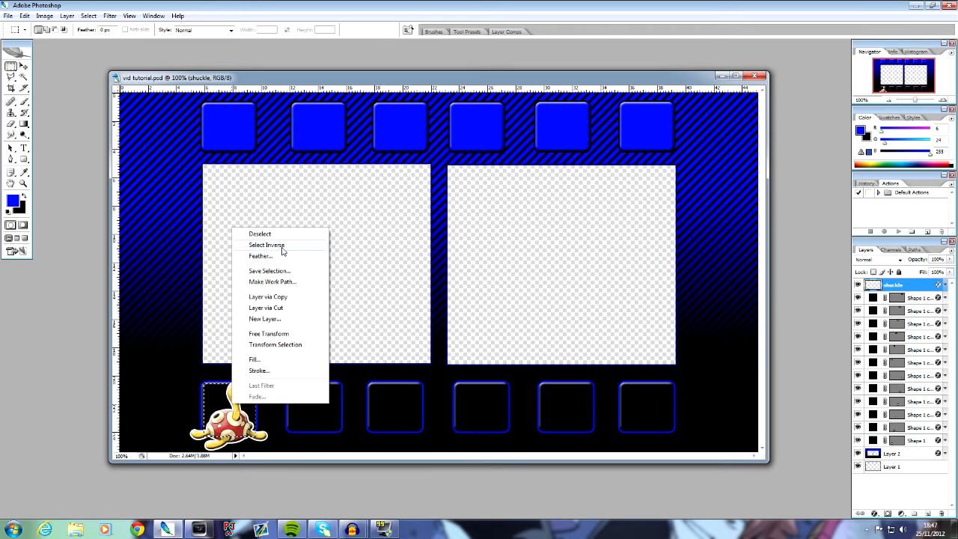
{"action": "left_click", "coordinate": [267, 245]}
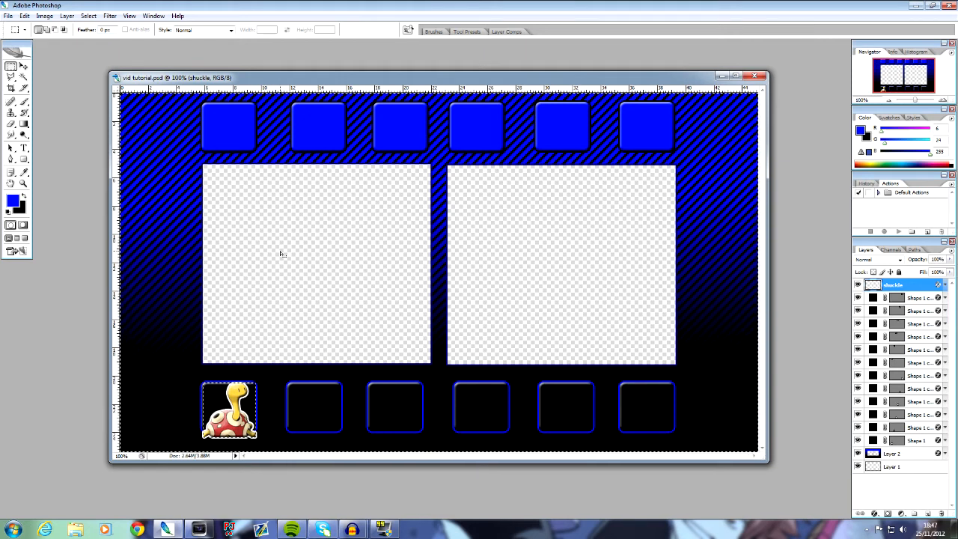
{"action": "key", "text": "ctrl+d"}
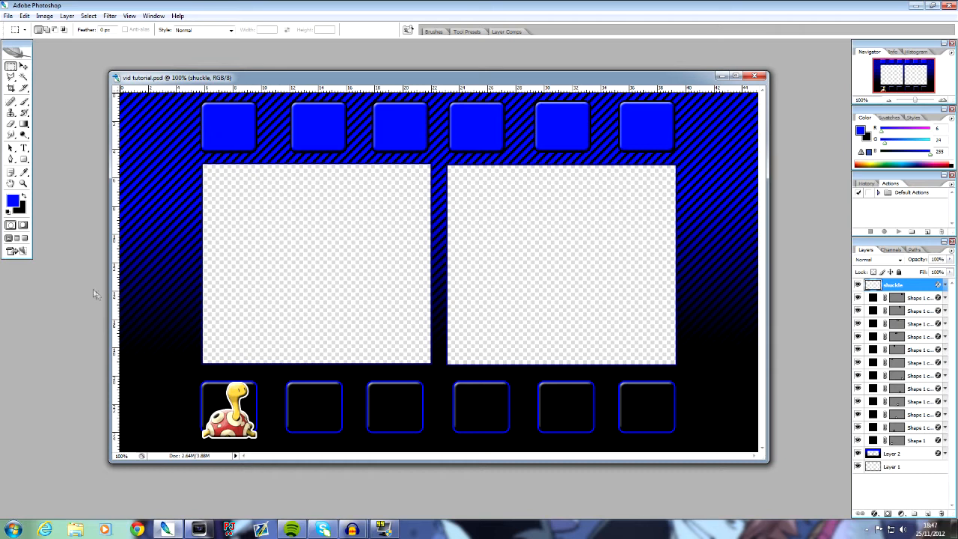
Trim the shuckle image again by clearing everything outside a rectangular marquee fitted inside the square's edges, and deselect.
{"action": "left_click", "coordinate": [24, 70]}
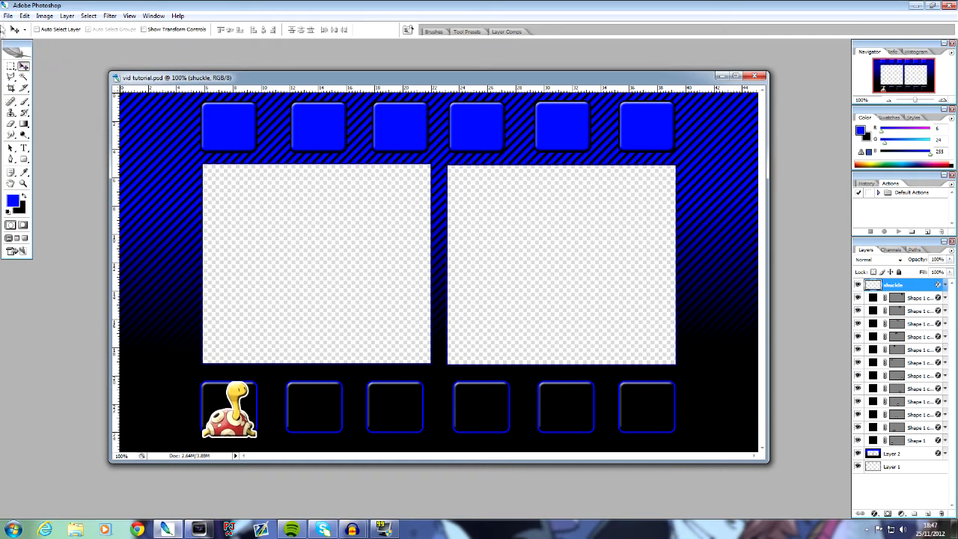
{"action": "left_click", "coordinate": [11, 67]}
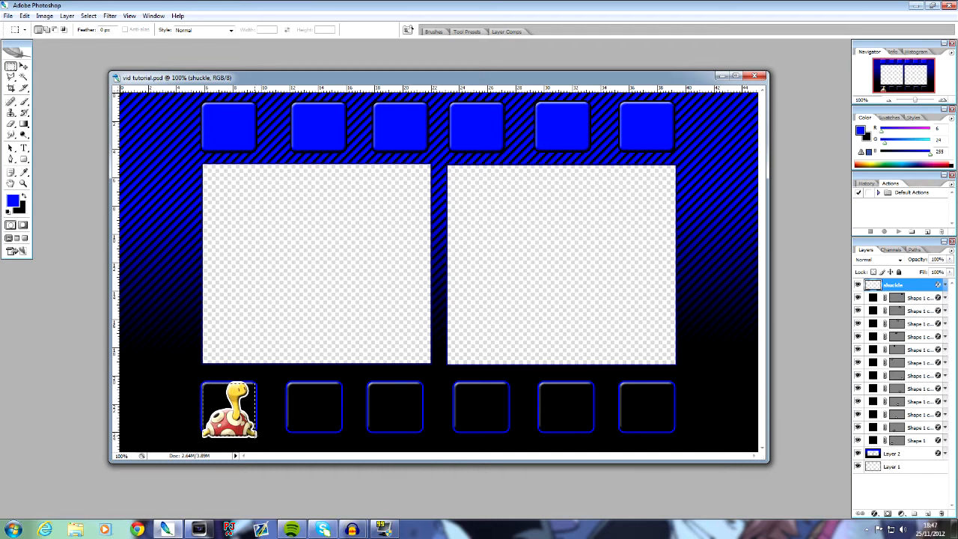
{"action": "right_click", "coordinate": [243, 415]}
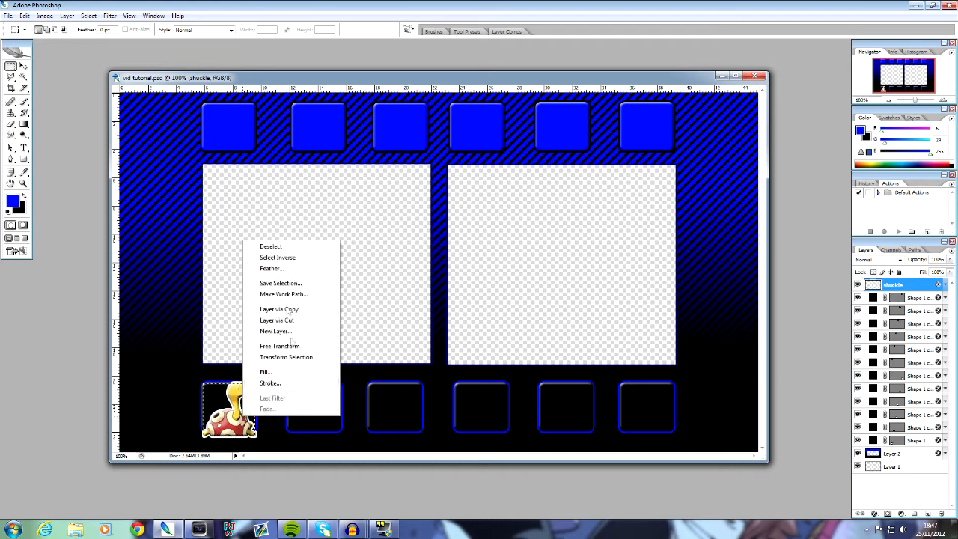
{"action": "key", "text": "Escape"}
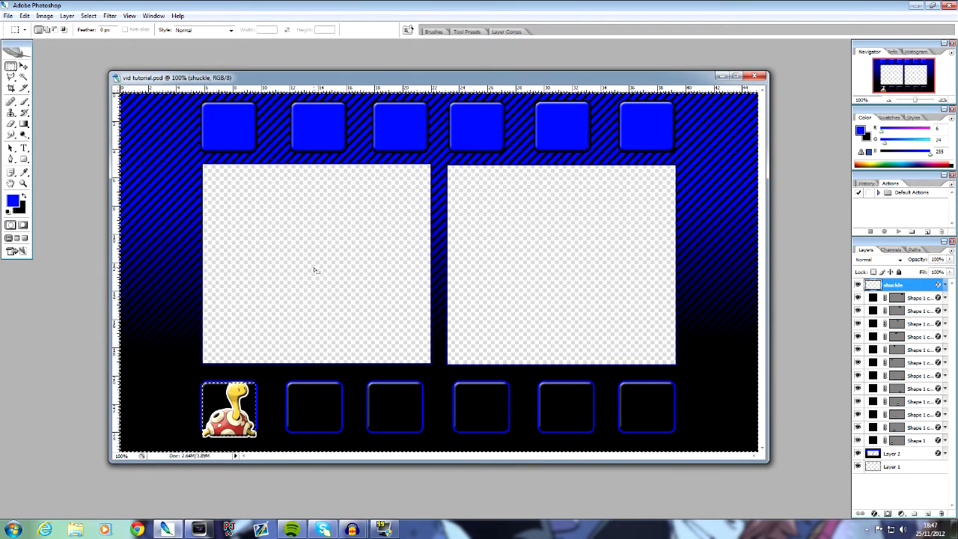
{"action": "left_click", "coordinate": [315, 270]}
{"action": "left_click", "coordinate": [23, 66]}
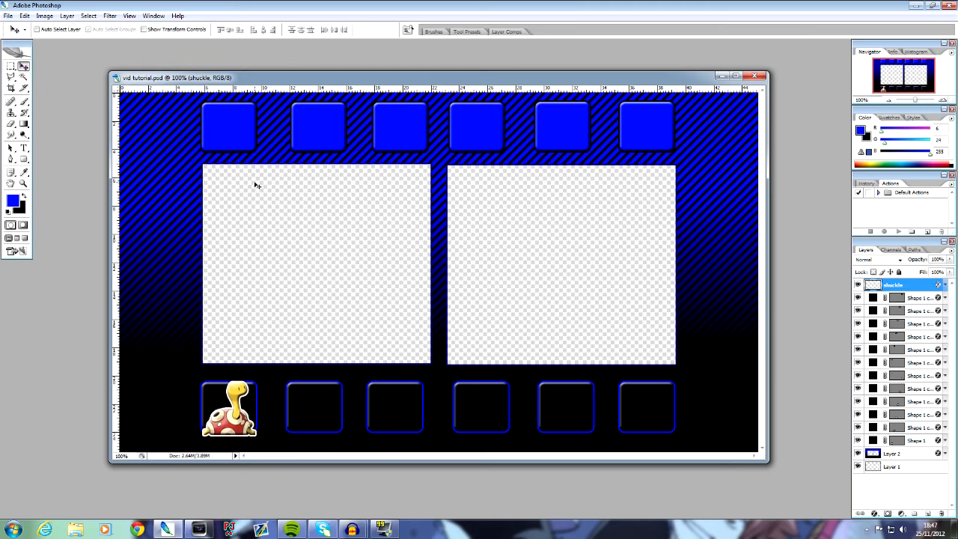
Turn off the white Stroke effect on the shuckle layer and apply the change.
{"action": "left_click", "coordinate": [876, 514]}
{"action": "left_click", "coordinate": [888, 507]}
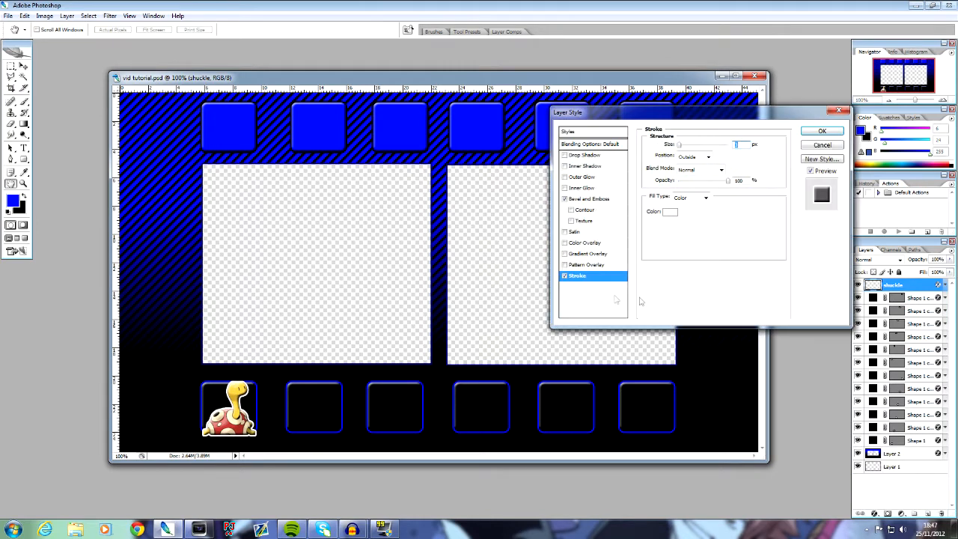
{"action": "left_click", "coordinate": [566, 277]}
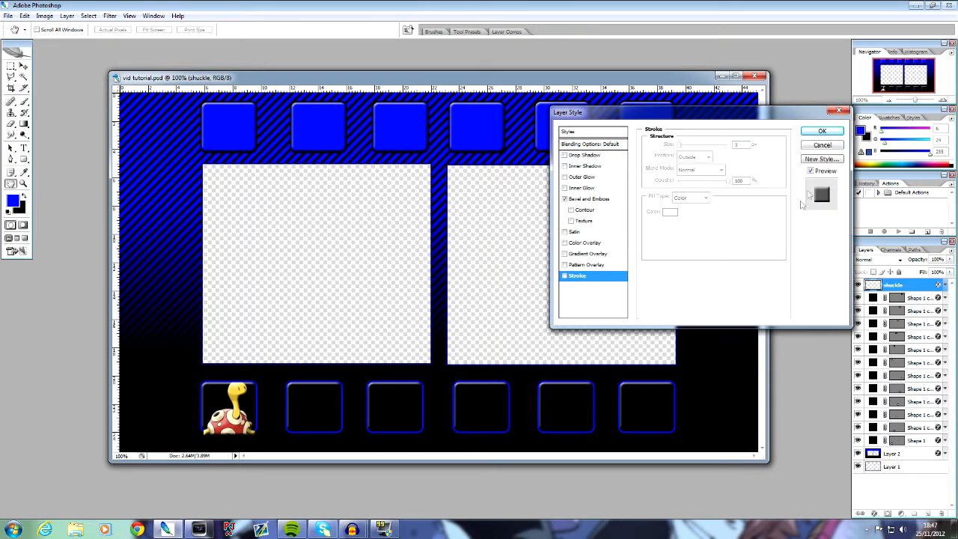
{"action": "left_click", "coordinate": [821, 133]}
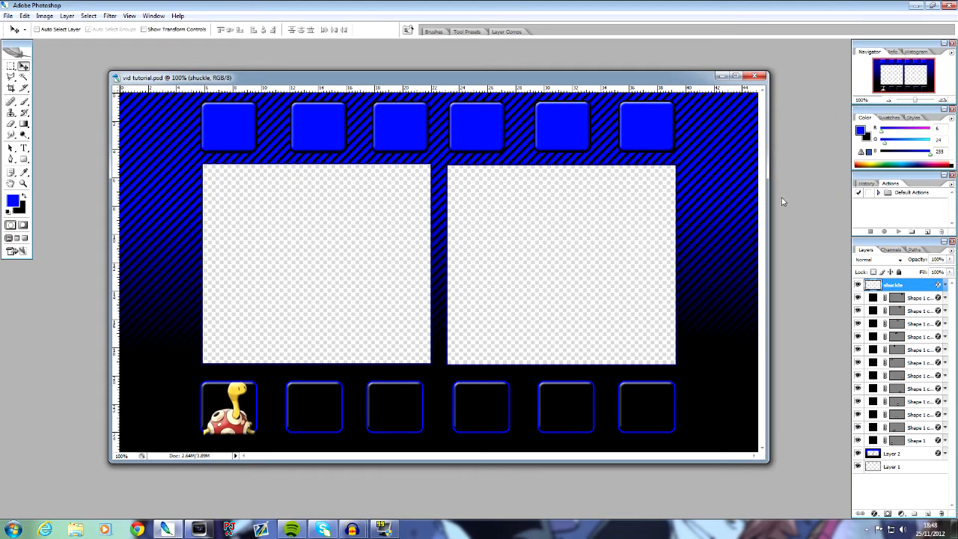
Clear the remaining shuckle pixels outside a rectangular marquee fitted inside the first bottom-row square using the inverse selection, and deselect.
{"action": "left_click", "coordinate": [12, 66]}
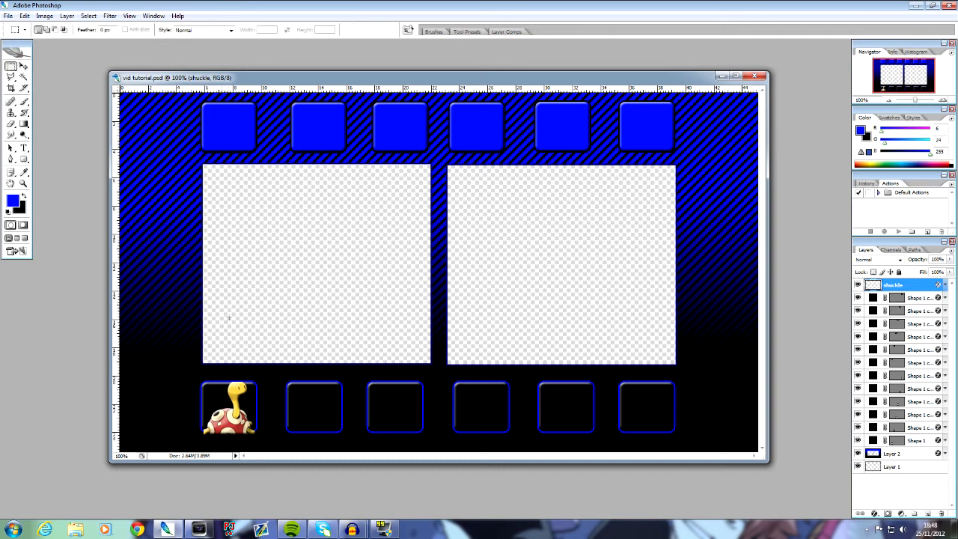
{"action": "left_click_drag", "start_coordinate": [204, 383], "coordinate": [256, 433]}
{"action": "right_click", "coordinate": [242, 424]}
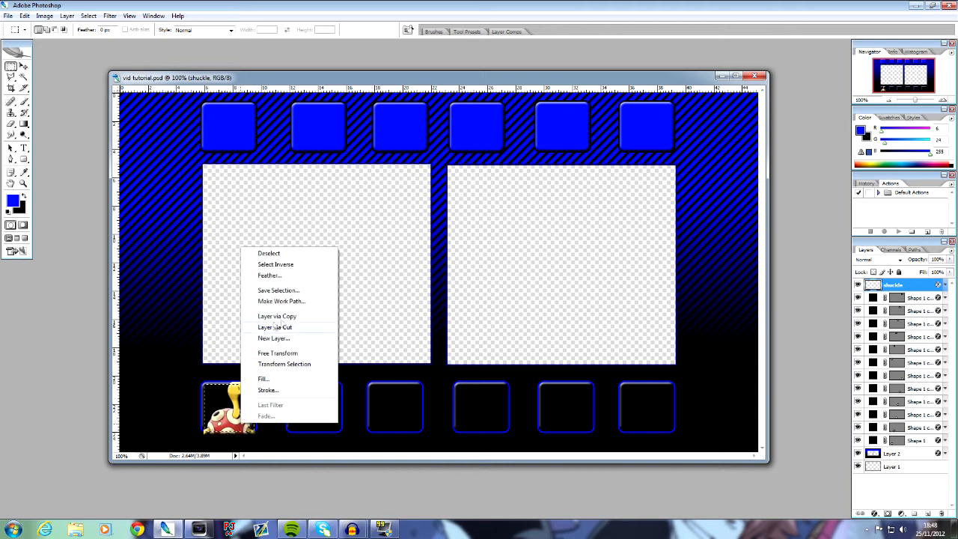
{"action": "left_click", "coordinate": [275, 264]}
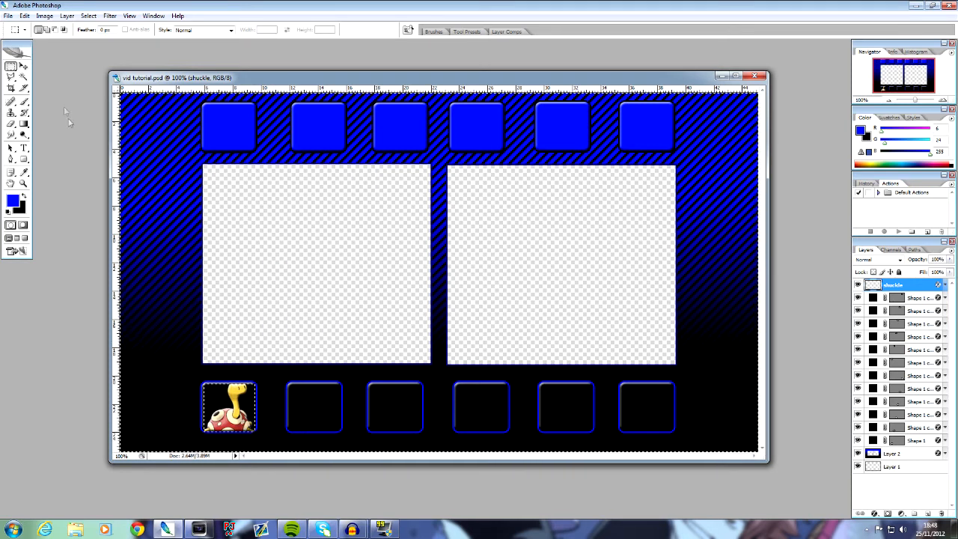
{"action": "key", "text": "v"}
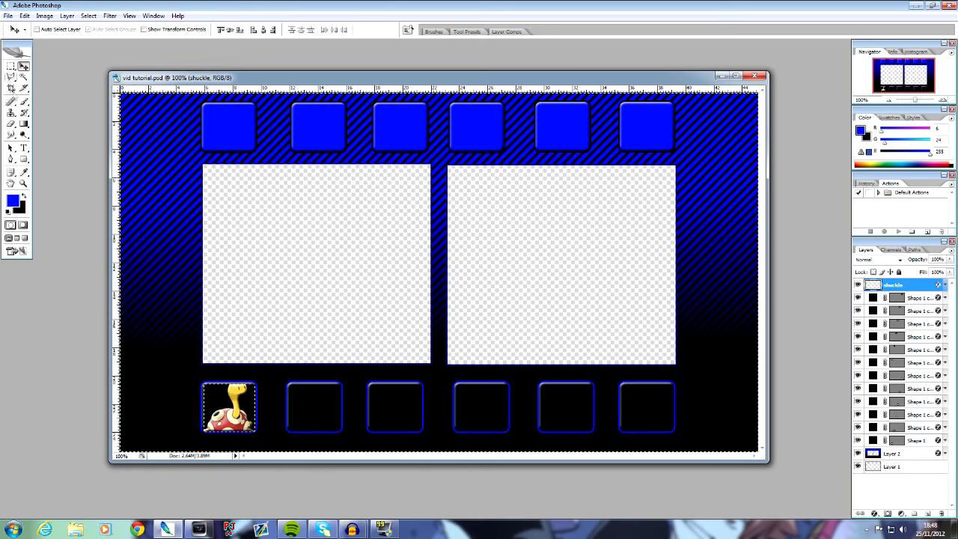
{"action": "key", "text": "ctrl+d"}
Disable both the Stroke and the Bevel and Emboss effects on the shuckle layer and apply the layer style.
{"action": "left_click", "coordinate": [873, 514]}
{"action": "left_click", "coordinate": [884, 499]}
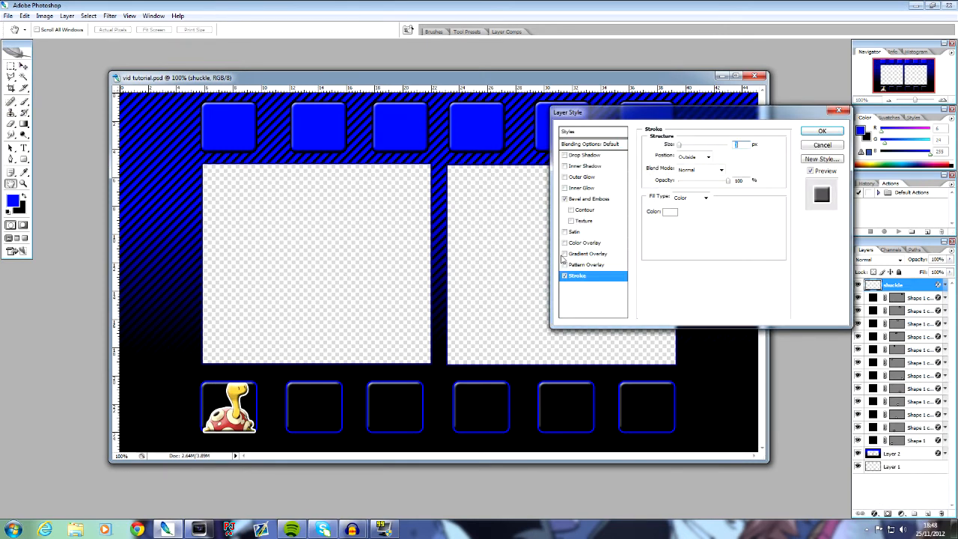
{"action": "left_click", "coordinate": [565, 276]}
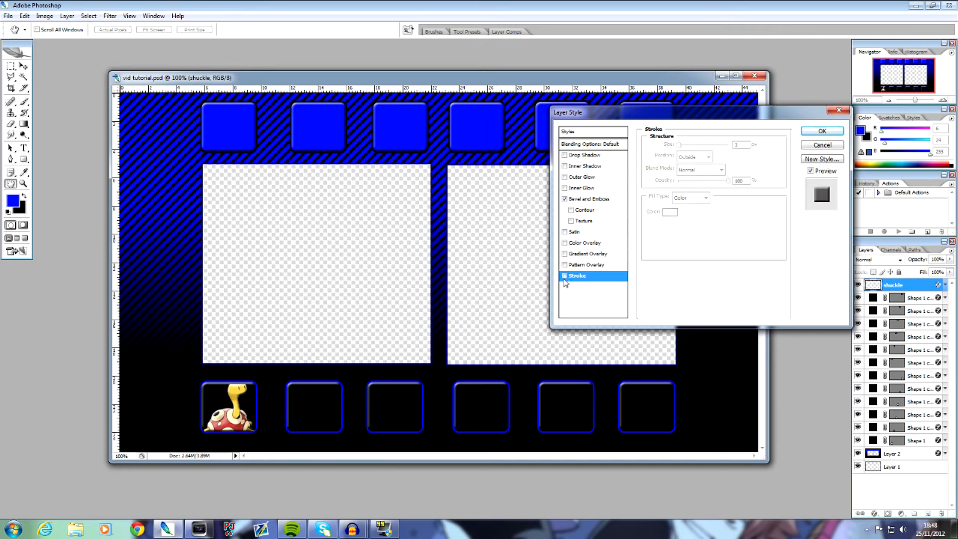
{"action": "left_click", "coordinate": [566, 199]}
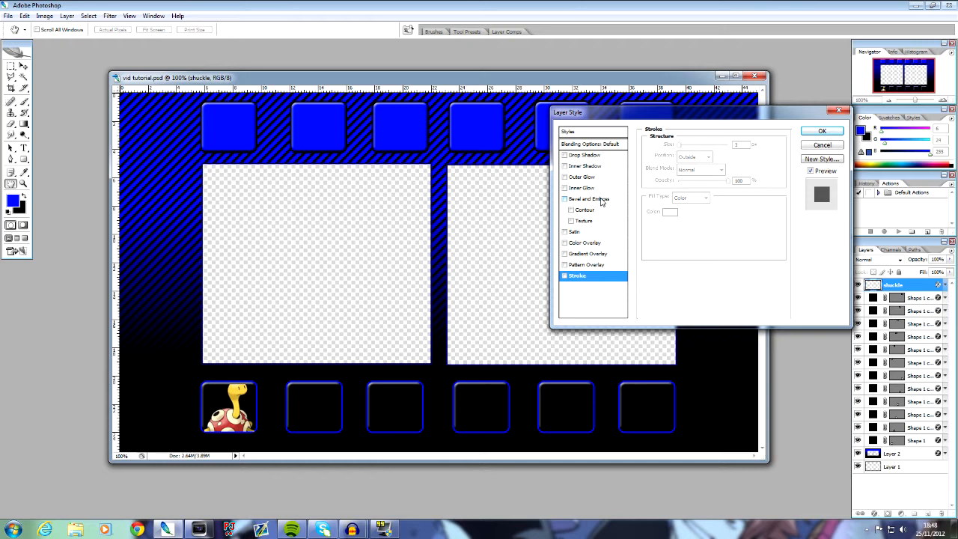
{"action": "left_click", "coordinate": [822, 131]}
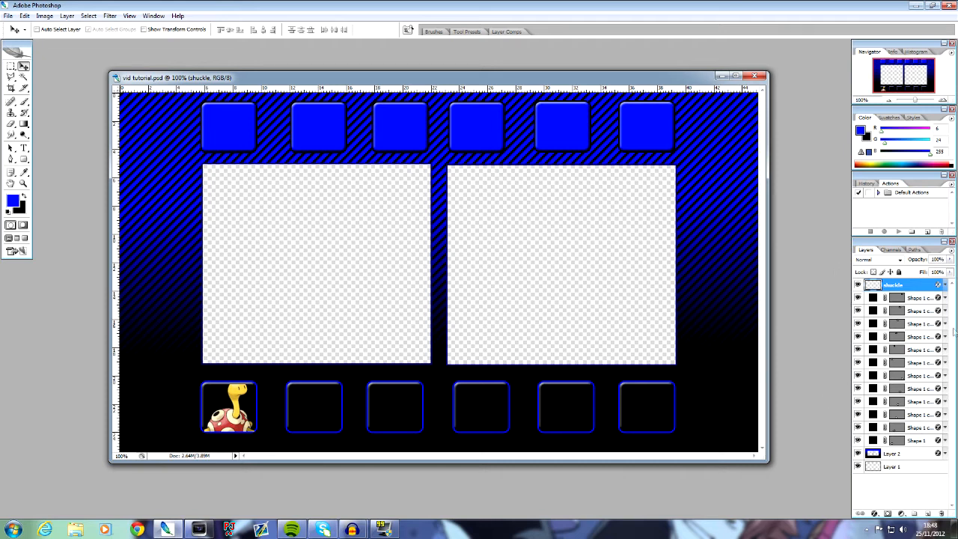
{"action": "left_click", "coordinate": [912, 376]}
{"action": "left_click", "coordinate": [900, 414]}
{"action": "left_click", "coordinate": [910, 363]}
{"action": "left_click", "coordinate": [920, 324]}
Try an opacity of 25% on the shuckle layer and restore it to 100%.
{"action": "left_click", "coordinate": [913, 288]}
{"action": "left_click", "coordinate": [938, 259]}
{"action": "type", "text": "25"}
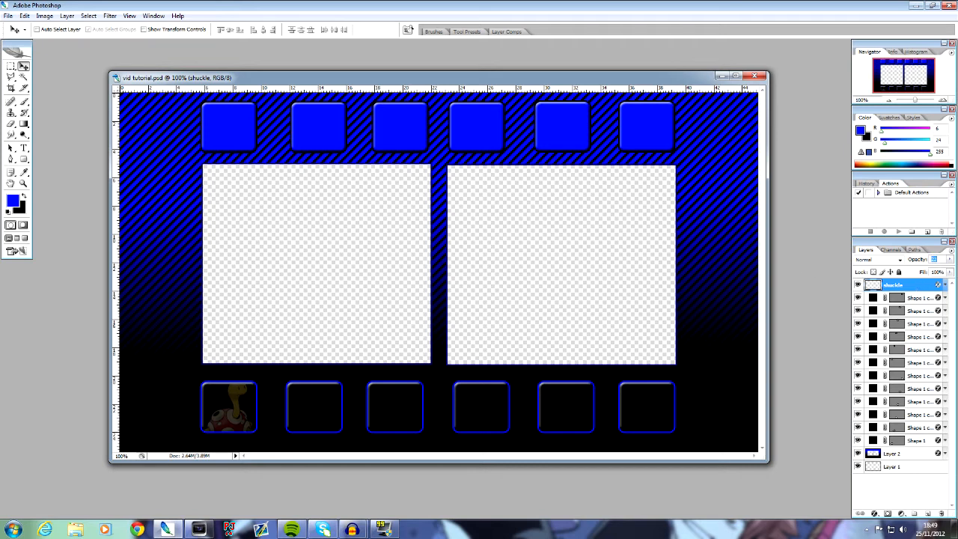
{"action": "type", "text": "100"}
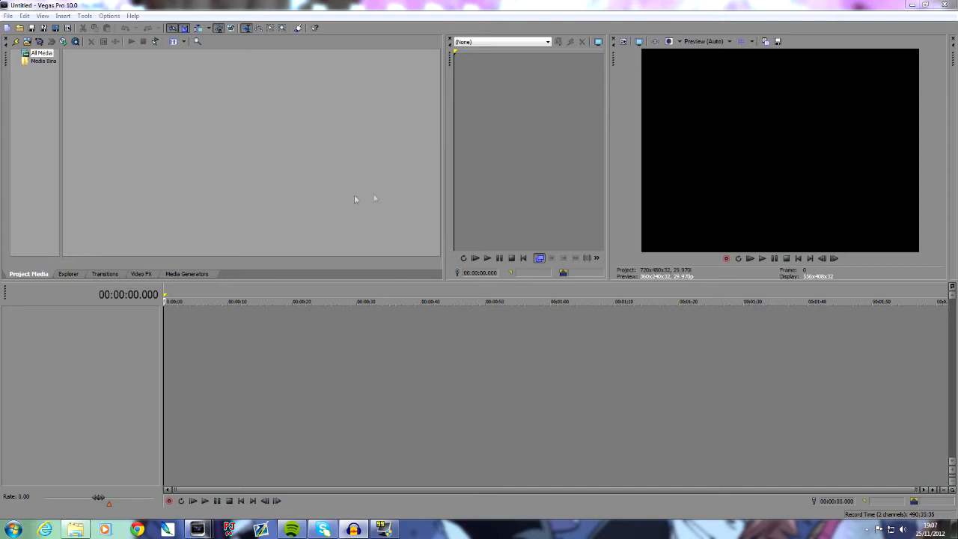
Switch to Vegas Pro and set the project's video template to HDV 720-30p (1280x720, 29.970 fps).
{"action": "left_click", "coordinate": [7, 16]}
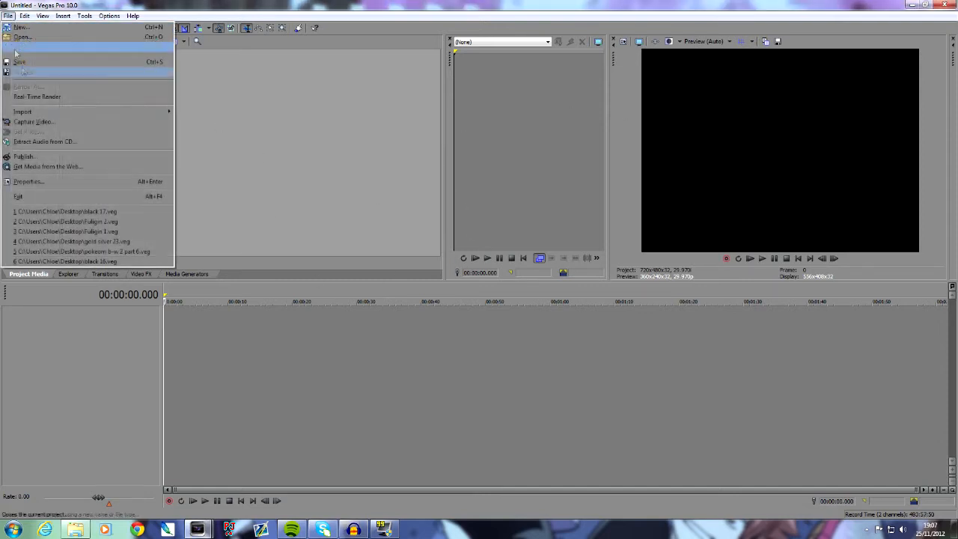
{"action": "left_click", "coordinate": [30, 181]}
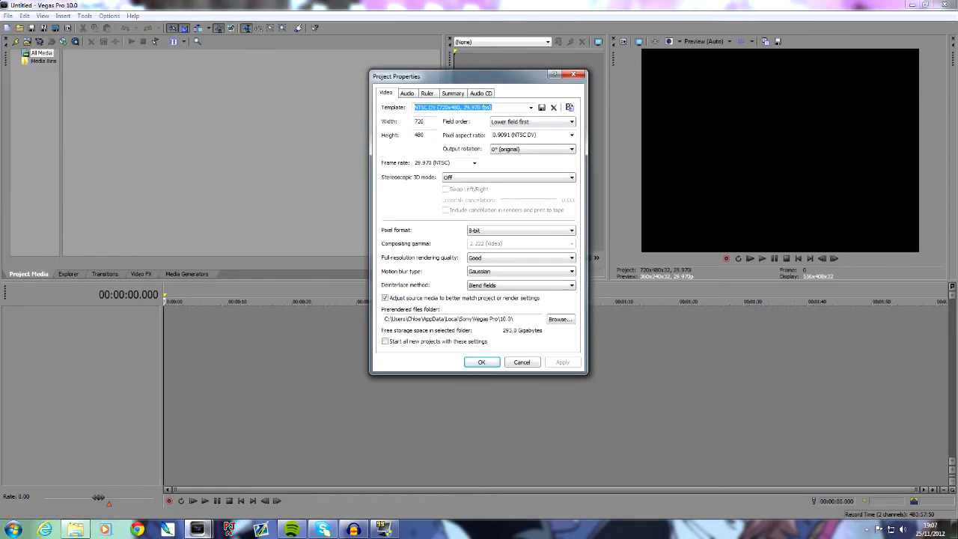
{"action": "left_click", "coordinate": [530, 108]}
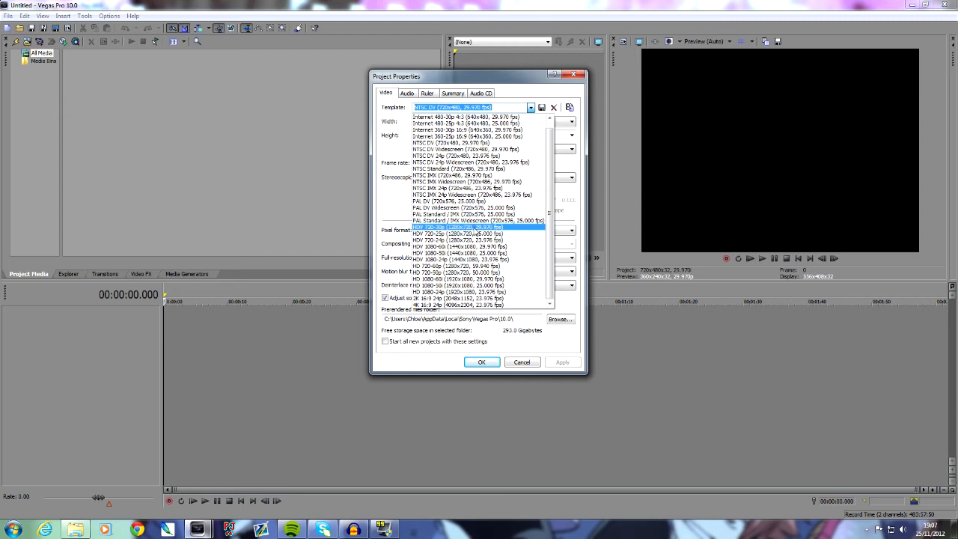
{"action": "left_click", "coordinate": [476, 228]}
{"action": "left_click", "coordinate": [481, 361]}
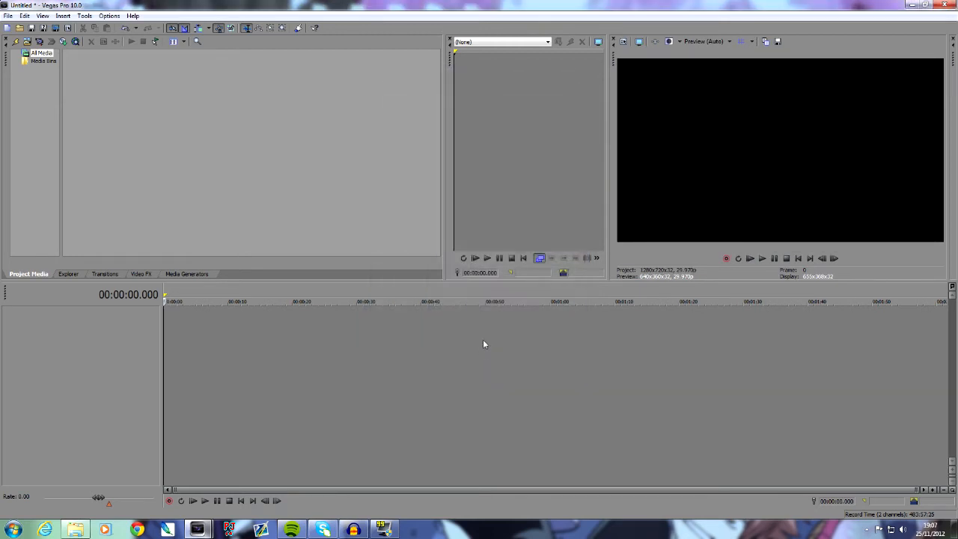
{"action": "left_click", "coordinate": [27, 41]}
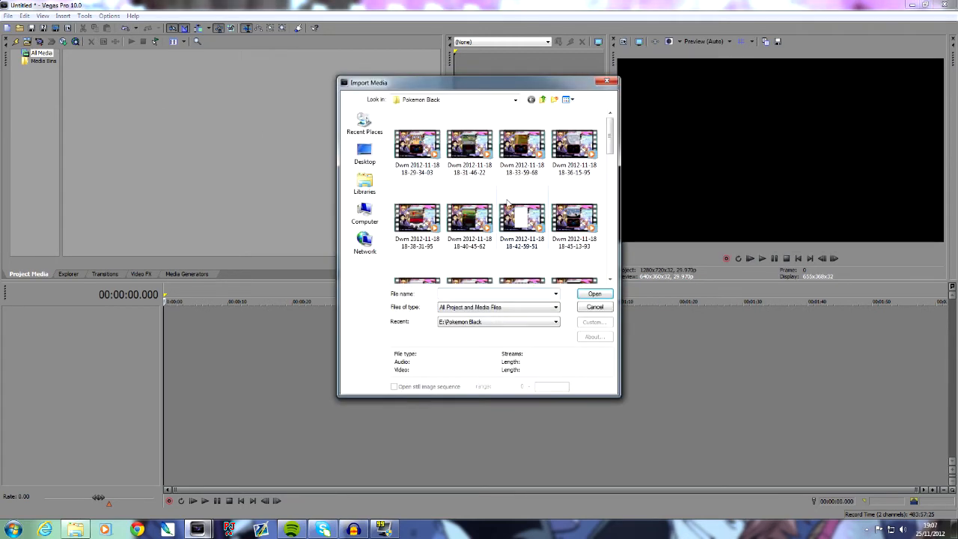
{"action": "left_click", "coordinate": [607, 80]}
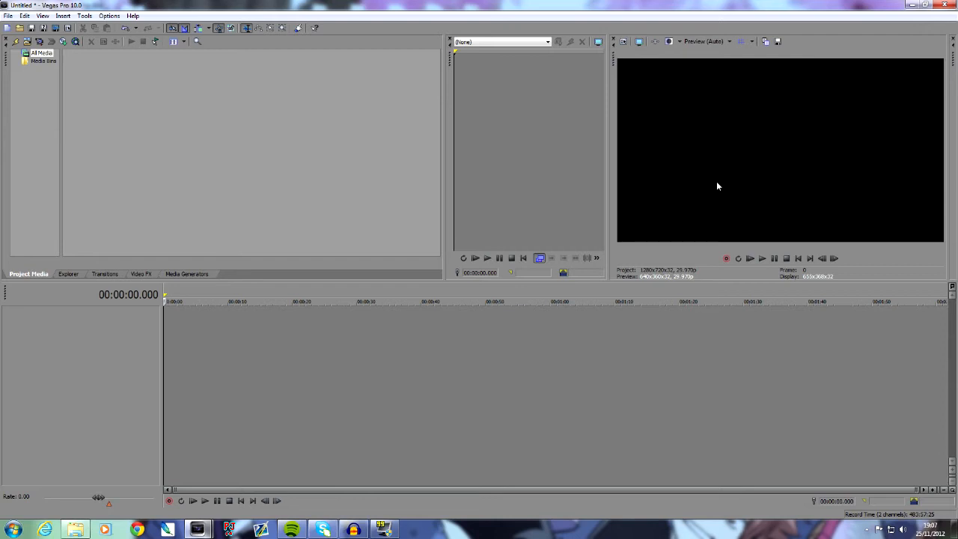
{"action": "left_click", "coordinate": [27, 42]}
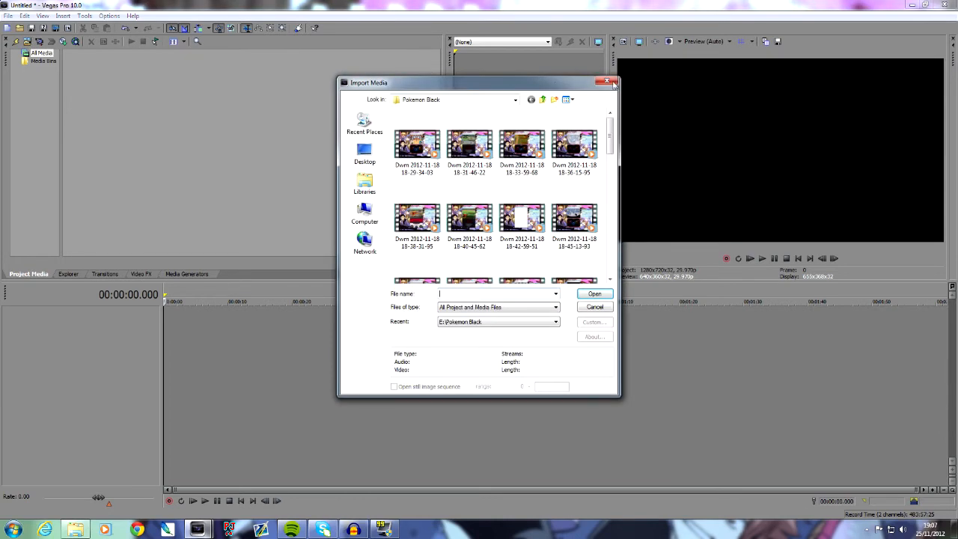
{"action": "left_click", "coordinate": [612, 82]}
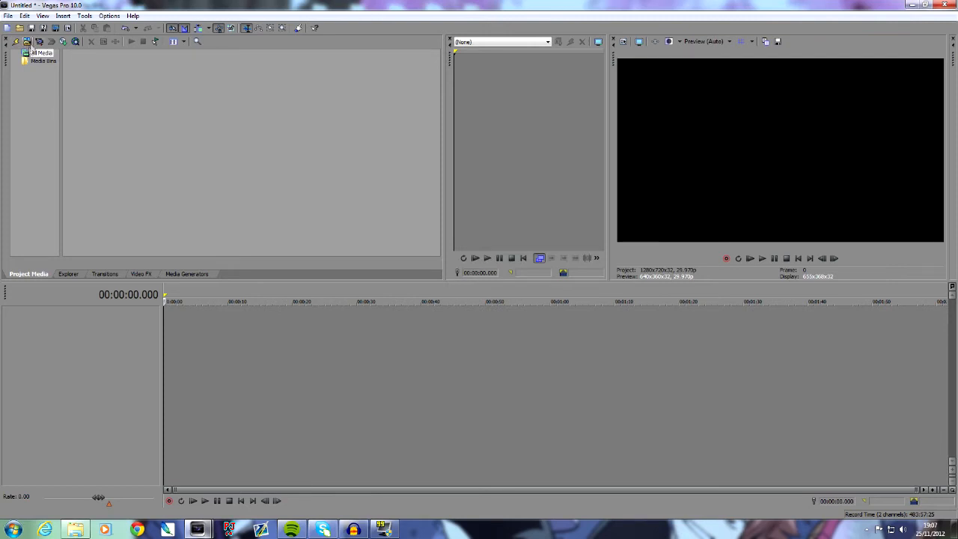
{"action": "left_click", "coordinate": [7, 15]}
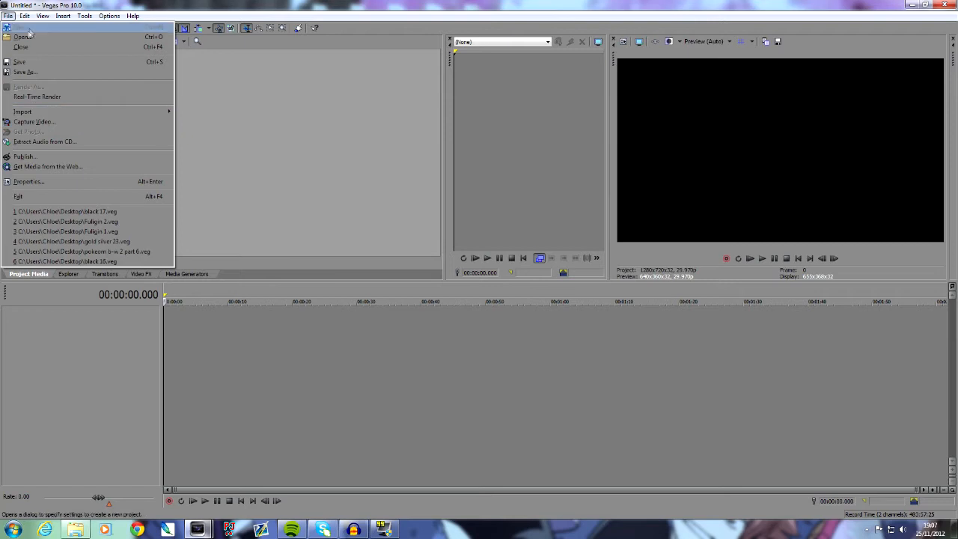
{"action": "left_click", "coordinate": [288, 110]}
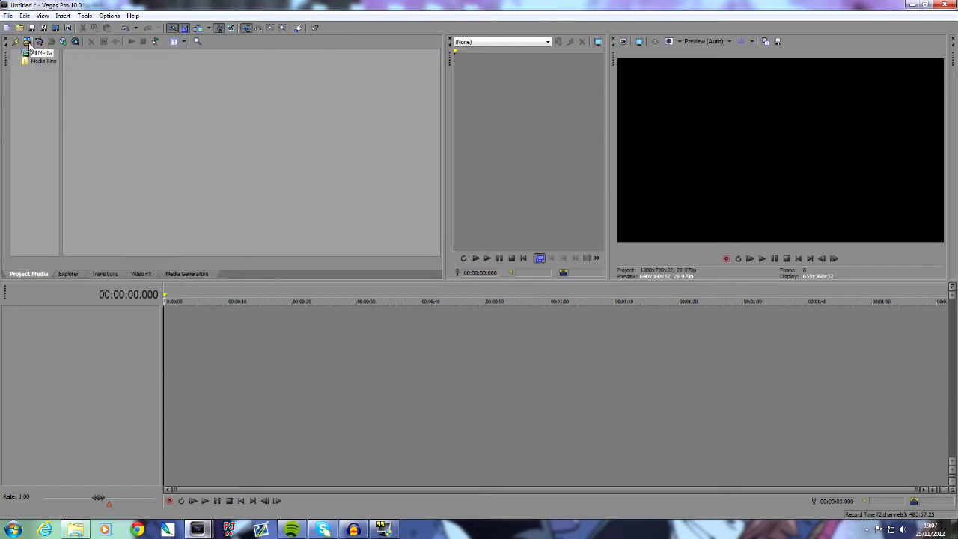
{"action": "left_click", "coordinate": [27, 41]}
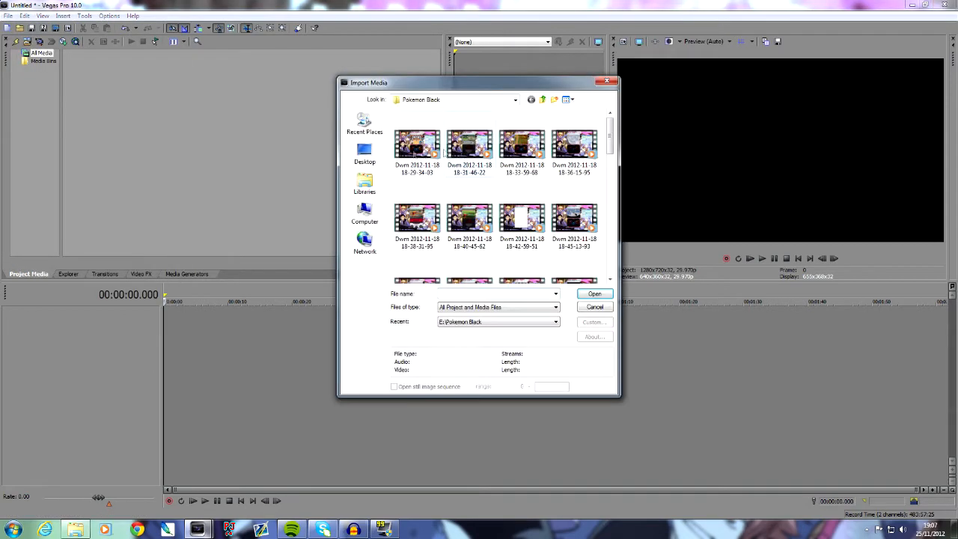
{"action": "left_click", "coordinate": [544, 100]}
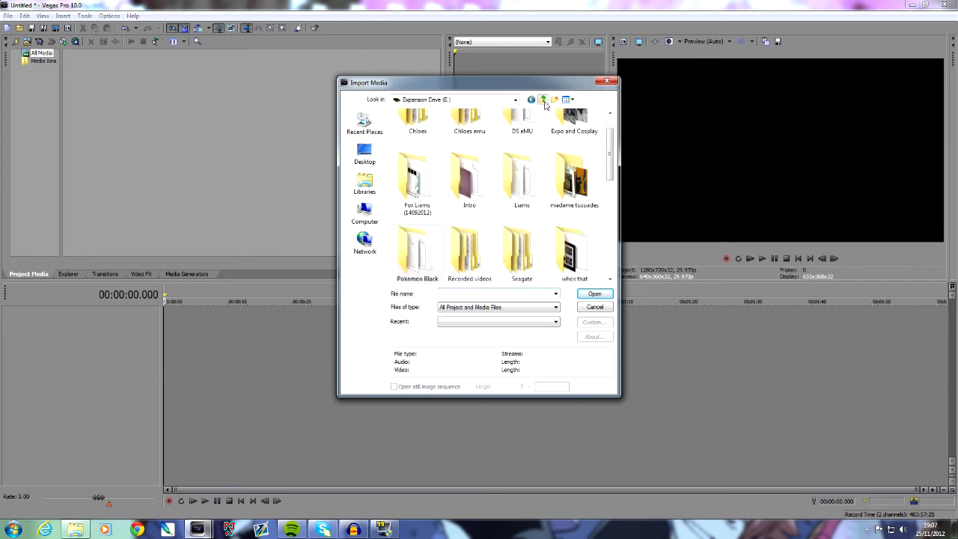
{"action": "left_click", "coordinate": [544, 100]}
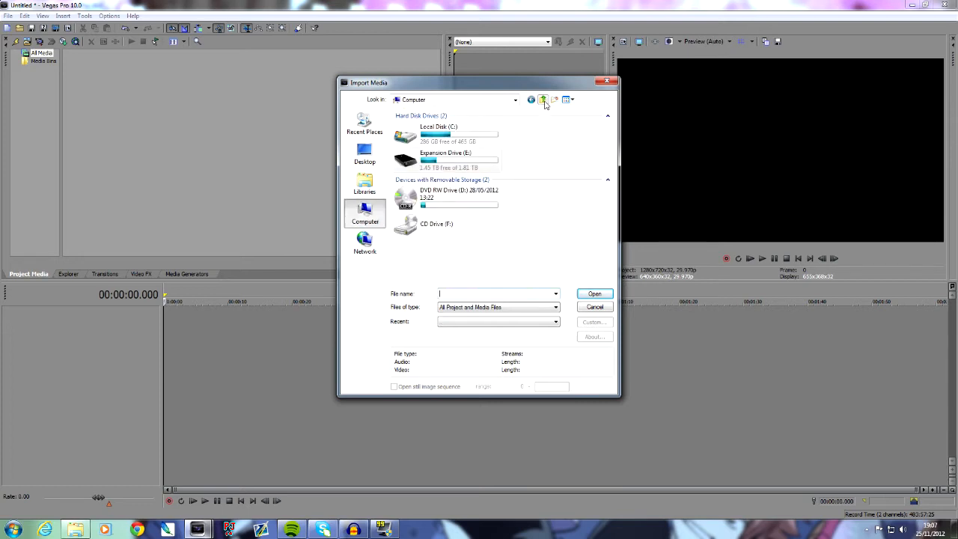
{"action": "double_click", "coordinate": [477, 168]}
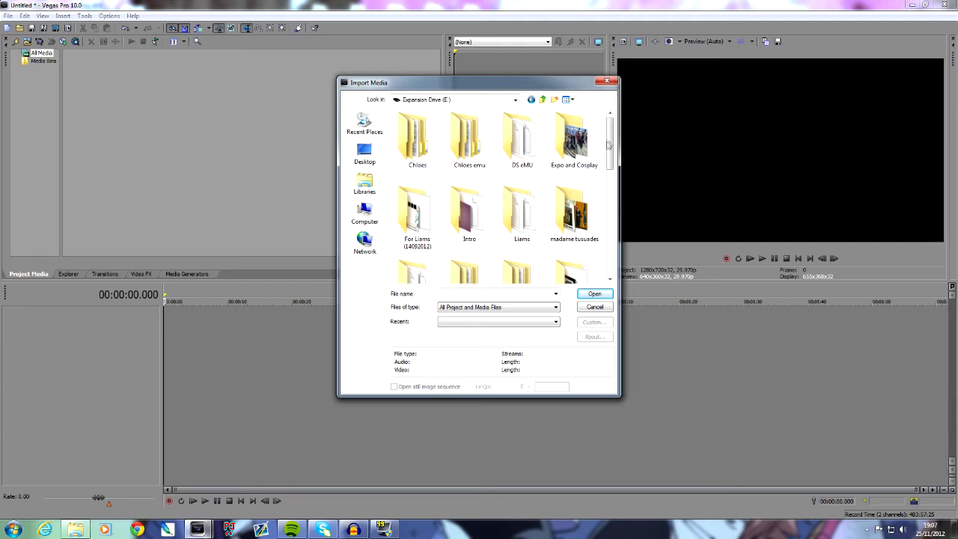
{"action": "scroll", "coordinate": [610, 145], "scroll_direction": "down", "scroll_amount": 1}
{"action": "double_click", "coordinate": [524, 159]}
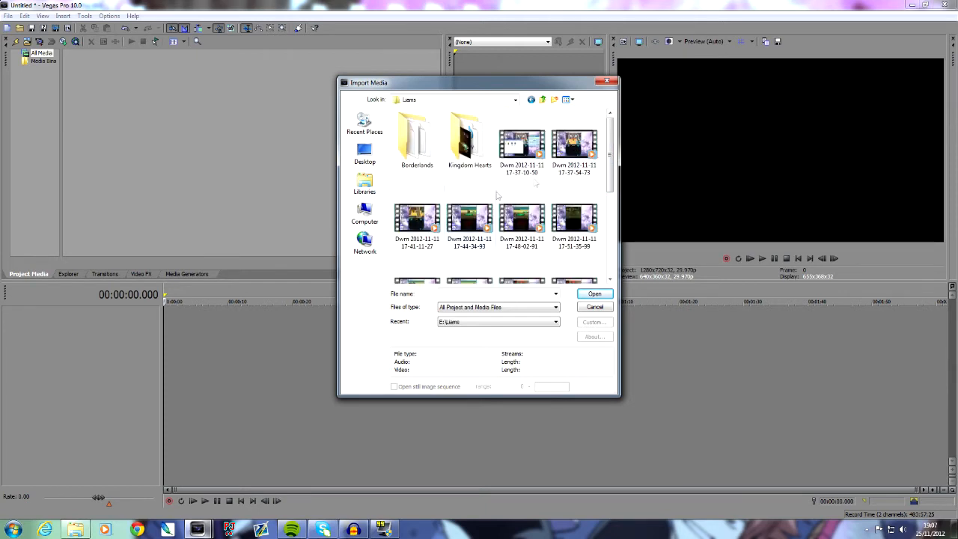
{"action": "left_click", "coordinate": [522, 161]}
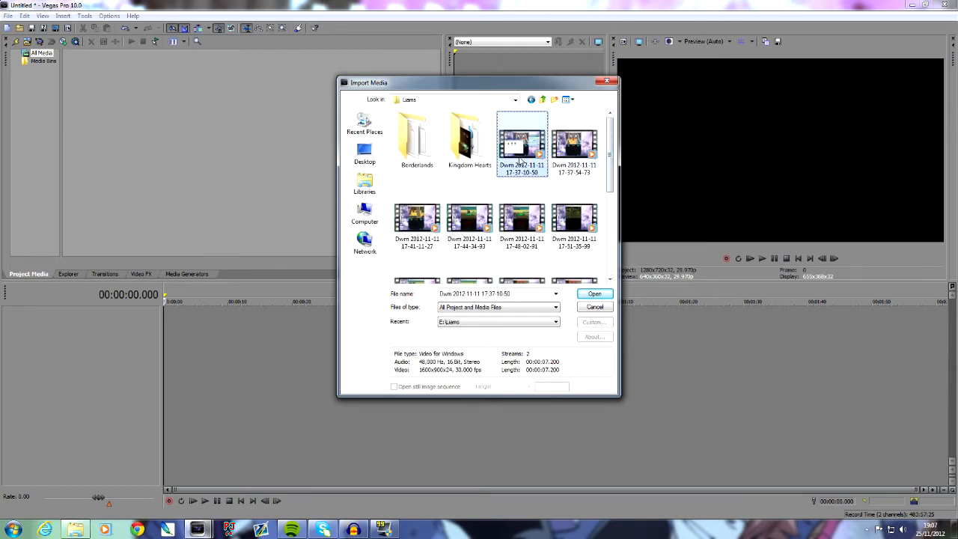
{"action": "left_click", "coordinate": [489, 223], "text": "shift"}
{"action": "left_click", "coordinate": [591, 294]}
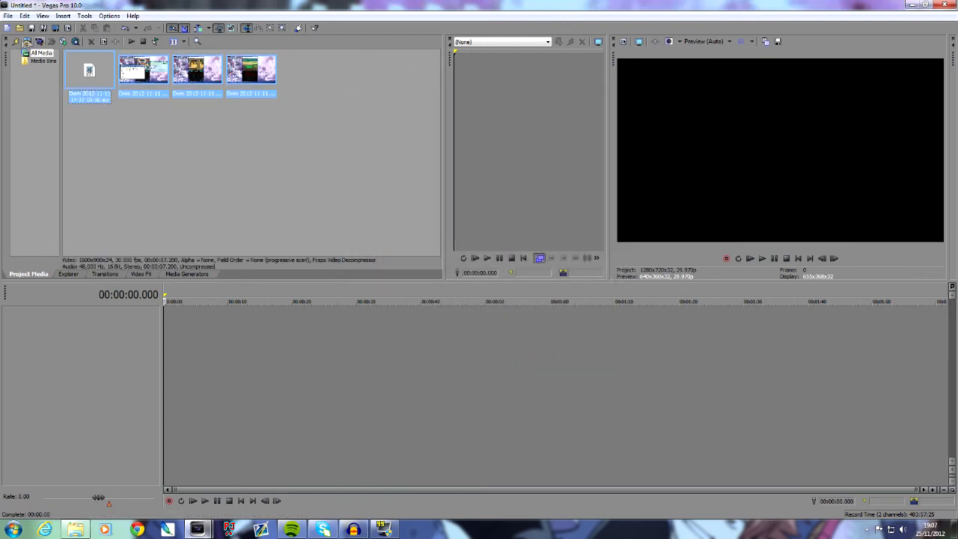
{"action": "left_click", "coordinate": [18, 40]}
{"action": "left_click", "coordinate": [542, 100]}
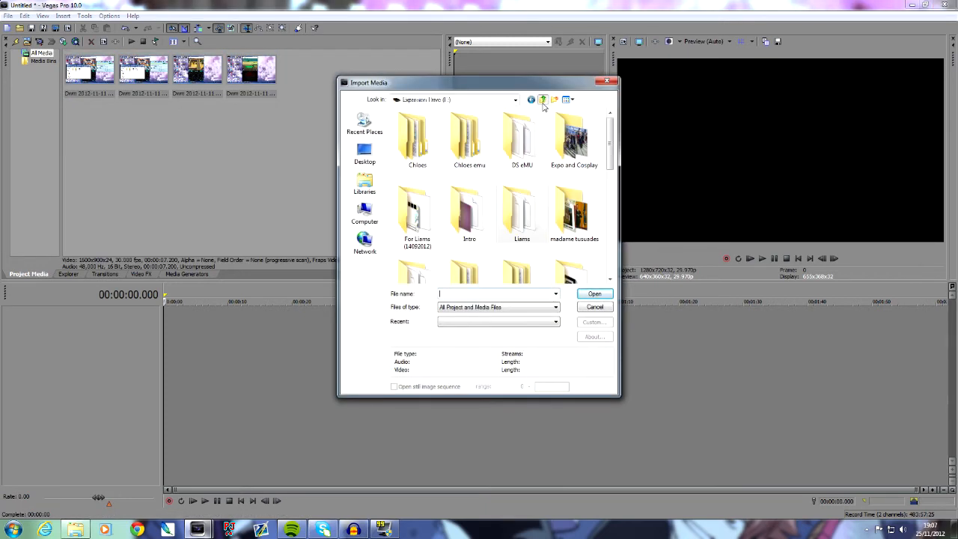
{"action": "double_click", "coordinate": [427, 254]}
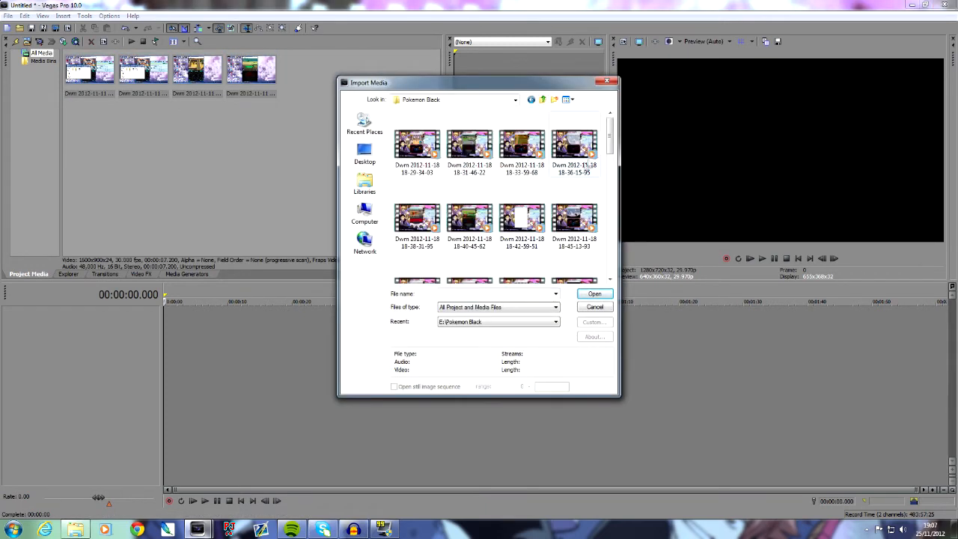
{"action": "left_click_drag", "start_coordinate": [611, 138], "coordinate": [612, 187]}
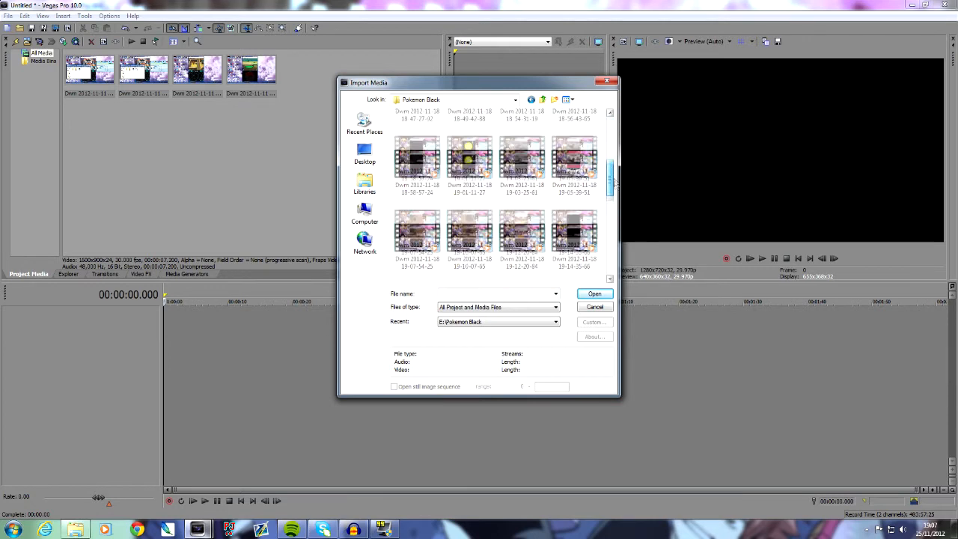
{"action": "left_click", "coordinate": [469, 217]}
{"action": "left_click", "coordinate": [417, 280], "text": "shift"}
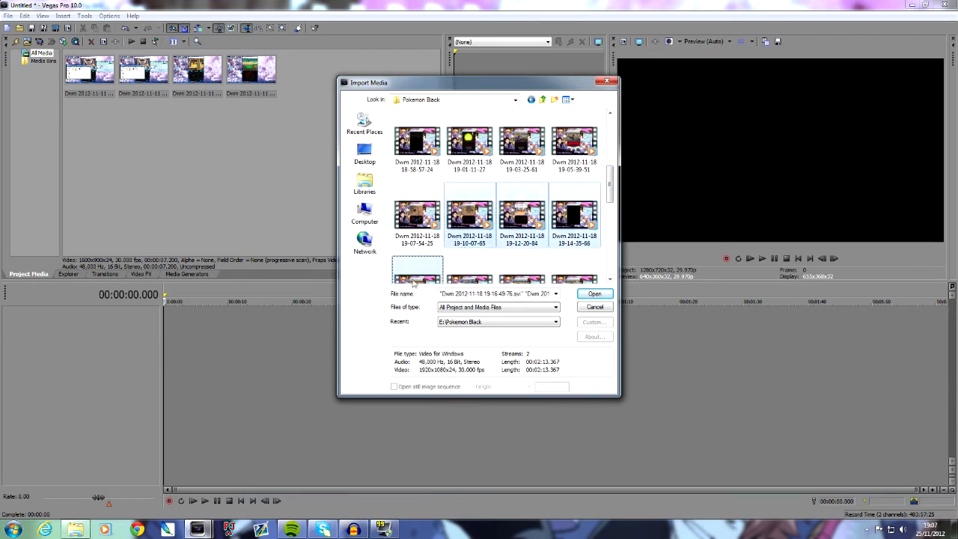
{"action": "left_click", "coordinate": [594, 293]}
{"action": "left_click", "coordinate": [255, 175]}
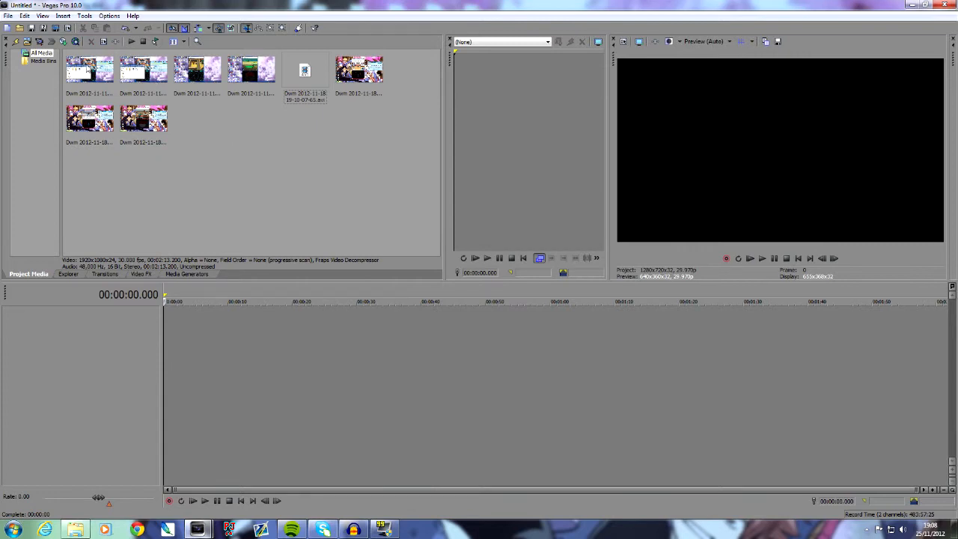
Place the four clips dated 2012-11-11 in sequence on the empty timeline as video and audio tracks.
{"action": "left_click", "coordinate": [93, 76]}
{"action": "left_click", "coordinate": [147, 79], "text": "ctrl"}
{"action": "left_click", "coordinate": [201, 82], "text": "ctrl"}
{"action": "left_click", "coordinate": [256, 83], "text": "ctrl"}
{"action": "left_click_drag", "start_coordinate": [106, 85], "coordinate": [569, 341]}
{"action": "scroll", "coordinate": [569, 340], "scroll_direction": "down", "scroll_amount": 3}
Add the four clips dated 2012-11-18 on new tracks below and align their start with the first set of clips.
{"action": "left_click", "coordinate": [197, 127]}
{"action": "left_click", "coordinate": [313, 83]}
{"action": "left_click", "coordinate": [361, 85], "text": "ctrl"}
{"action": "left_click", "coordinate": [94, 132], "text": "ctrl"}
{"action": "left_click", "coordinate": [142, 131], "text": "ctrl"}
{"action": "left_click_drag", "start_coordinate": [300, 86], "coordinate": [307, 88]}
{"action": "left_click_drag", "start_coordinate": [276, 415], "coordinate": [238, 400]}
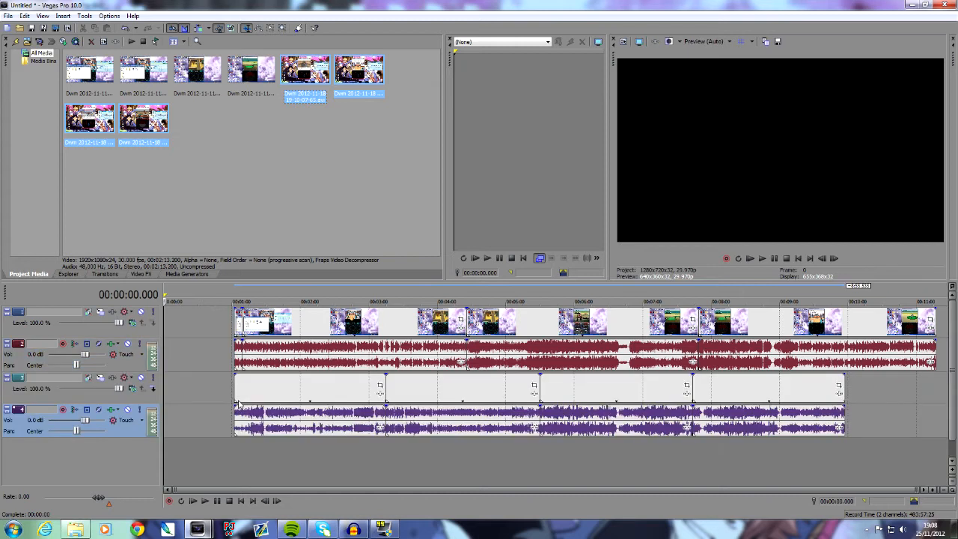
{"action": "left_click", "coordinate": [280, 457]}
{"action": "left_click", "coordinate": [387, 457]}
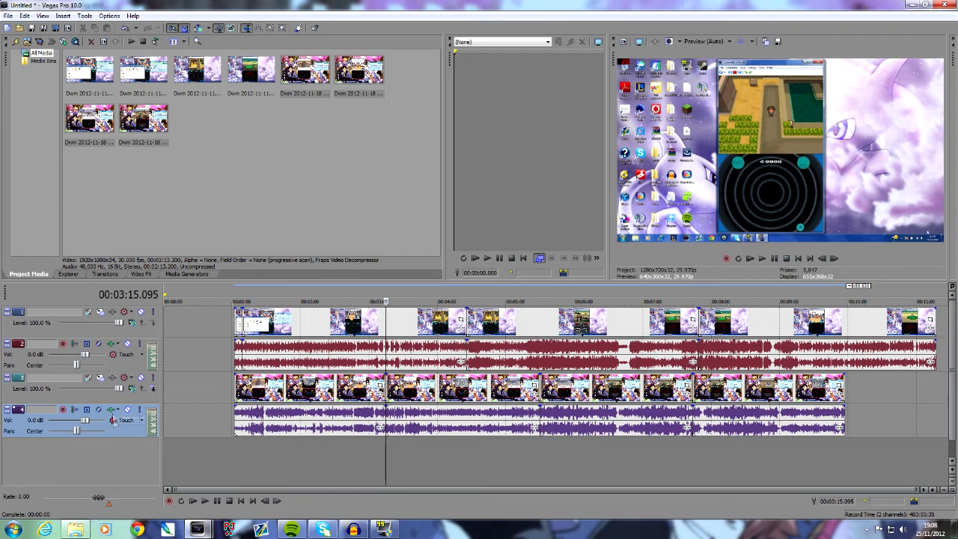
{"action": "left_click", "coordinate": [266, 453]}
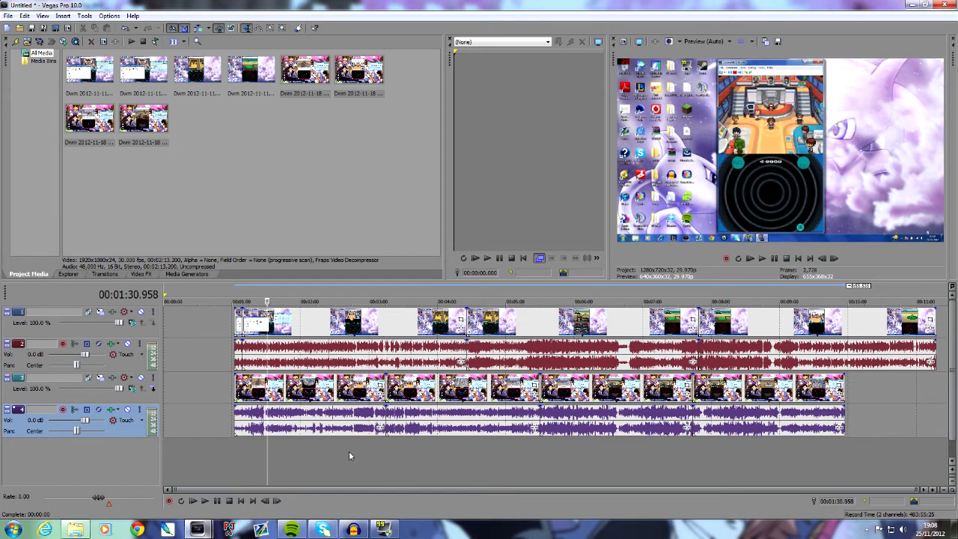
{"action": "left_click", "coordinate": [349, 451]}
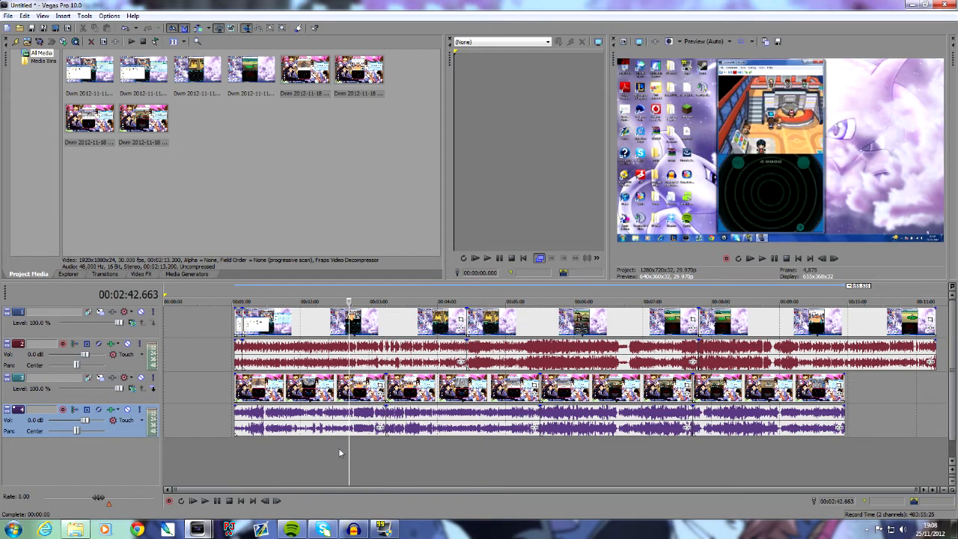
Turn off Maintain Aspect Ratio for the first long video clip on the upper video track.
{"action": "right_click", "coordinate": [270, 325]}
{"action": "right_click", "coordinate": [282, 328]}
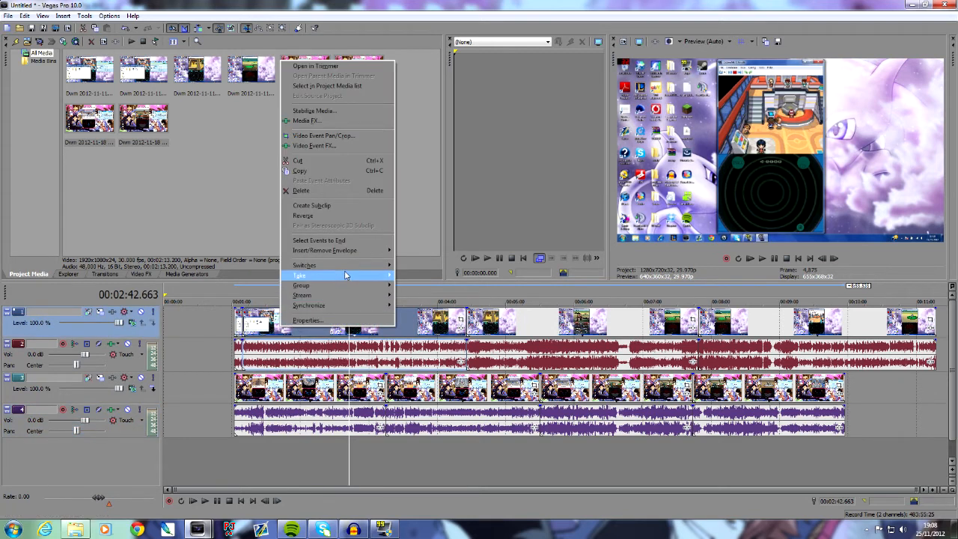
{"action": "mouse_move", "coordinate": [375, 268]}
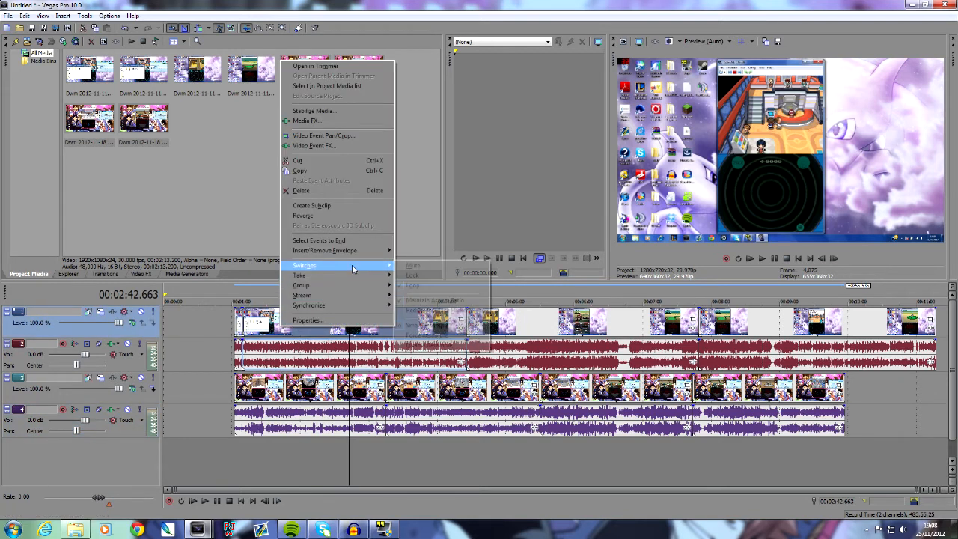
{"action": "left_click", "coordinate": [430, 300]}
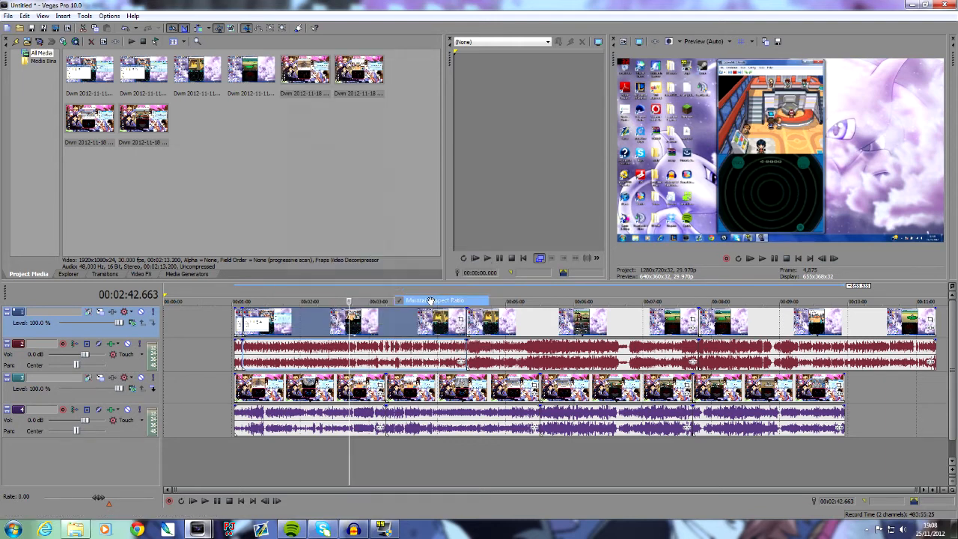
{"action": "left_click", "coordinate": [301, 449]}
{"action": "left_click", "coordinate": [341, 447]}
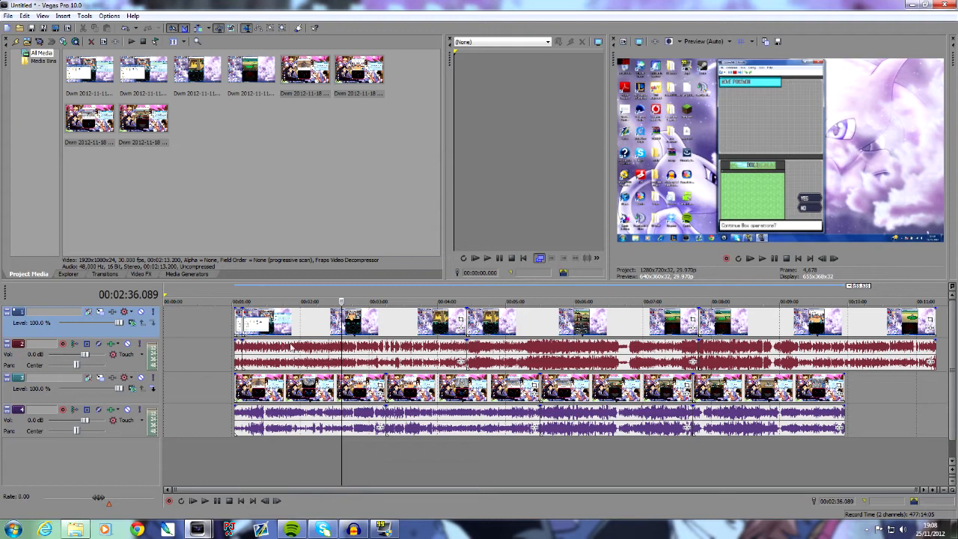
{"action": "left_click", "coordinate": [275, 468]}
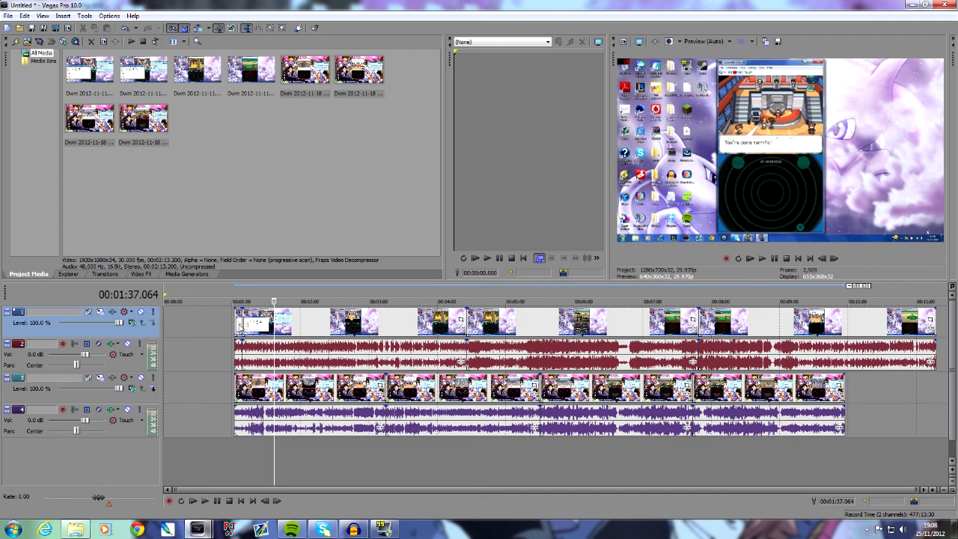
Copy the first long video clip and try to paste its event attributes onto the two clips after it.
{"action": "left_click", "coordinate": [551, 330]}
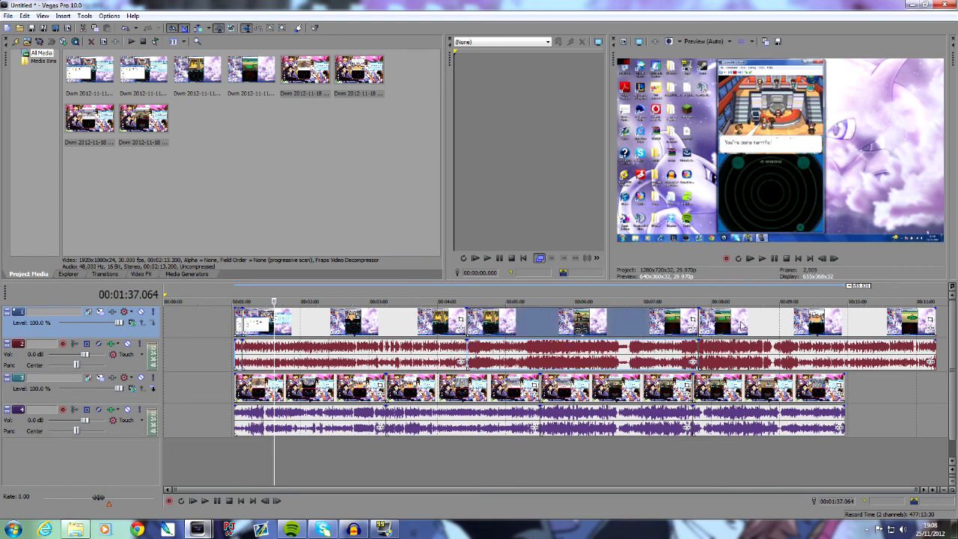
{"action": "left_click", "coordinate": [743, 326], "text": "ctrl"}
{"action": "right_click", "coordinate": [394, 326]}
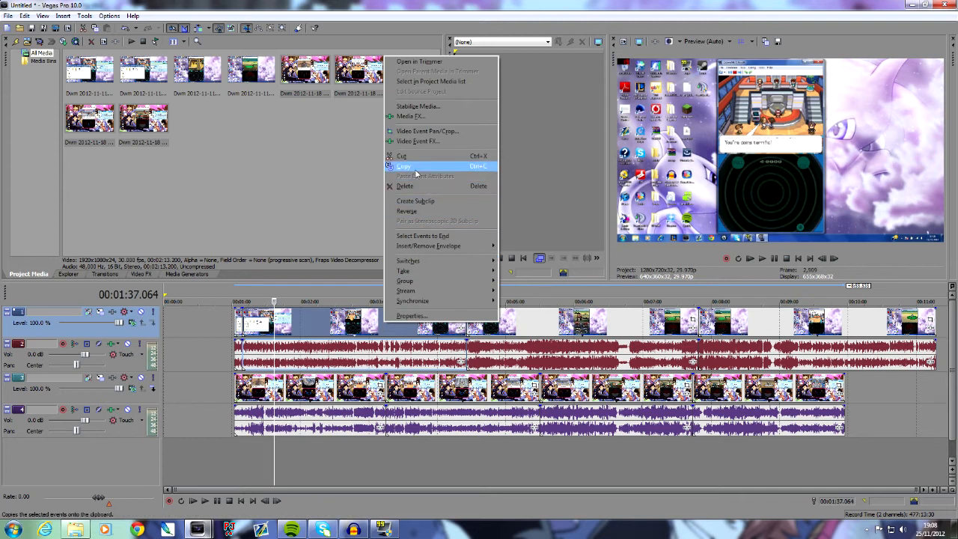
{"action": "left_click", "coordinate": [421, 178]}
{"action": "left_click", "coordinate": [330, 457]}
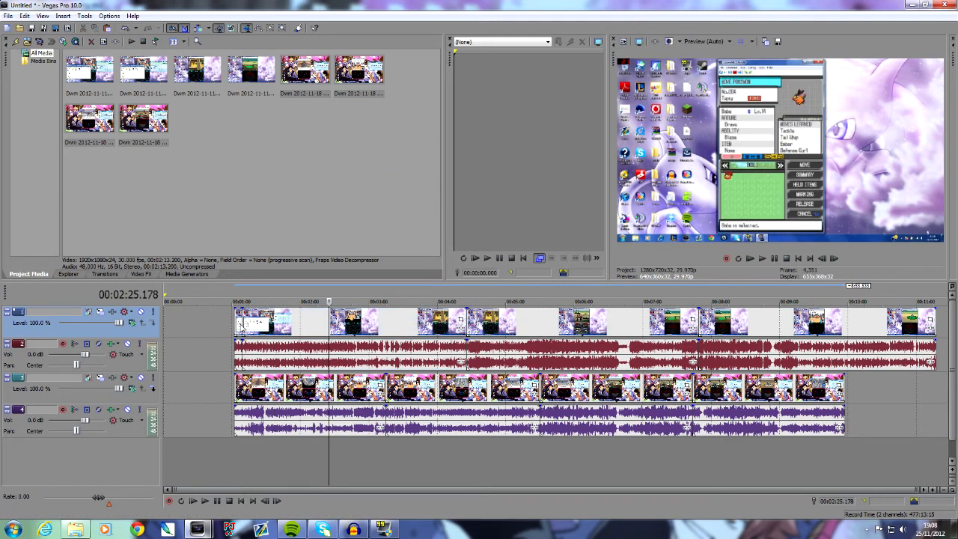
{"action": "left_click", "coordinate": [625, 324]}
{"action": "left_click", "coordinate": [723, 324], "text": "ctrl"}
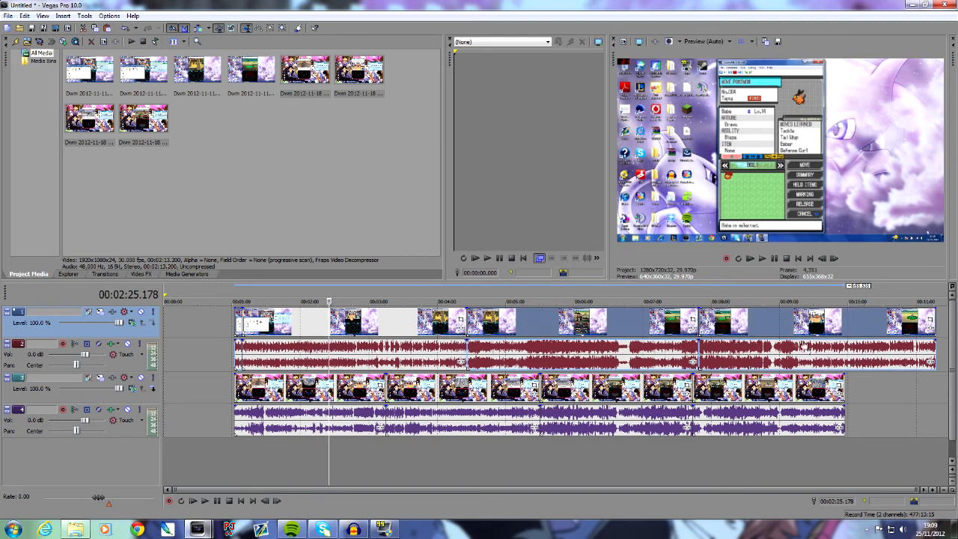
{"action": "right_click", "coordinate": [574, 324]}
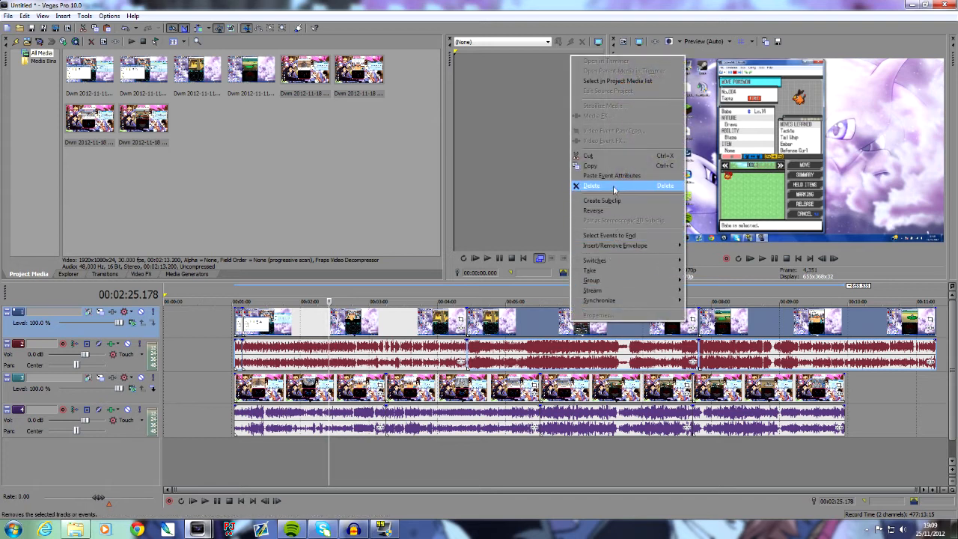
{"action": "key", "text": "Escape"}
{"action": "left_click", "coordinate": [532, 449]}
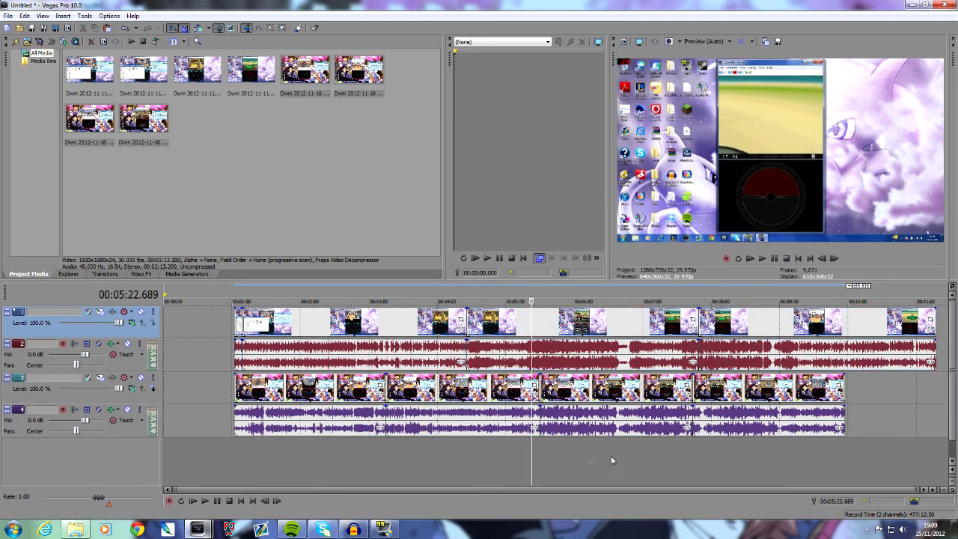
Set the playhead to 00:03:32.946 in the first long video clip and open its Event Pan/Crop settings.
{"action": "left_click", "coordinate": [436, 464]}
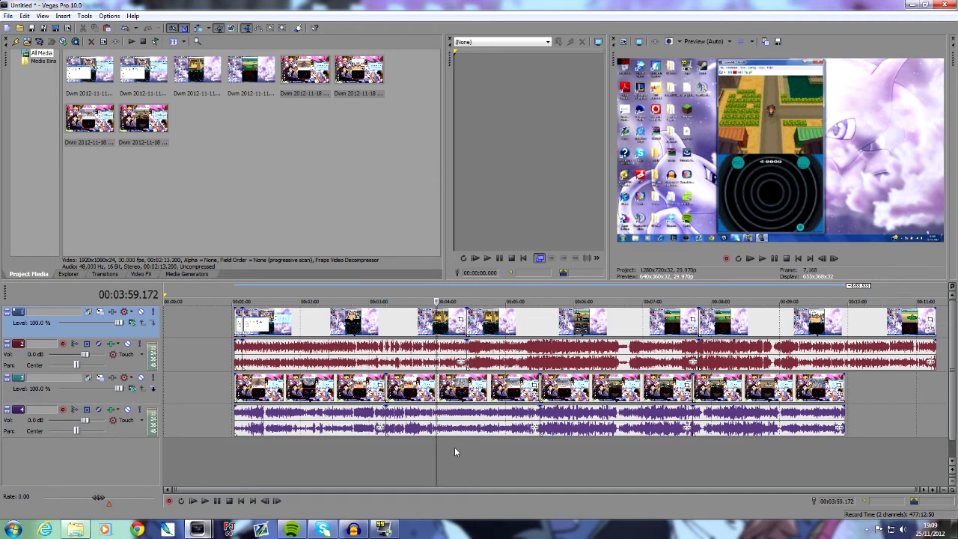
{"action": "left_click_drag", "start_coordinate": [454, 447], "coordinate": [445, 472]}
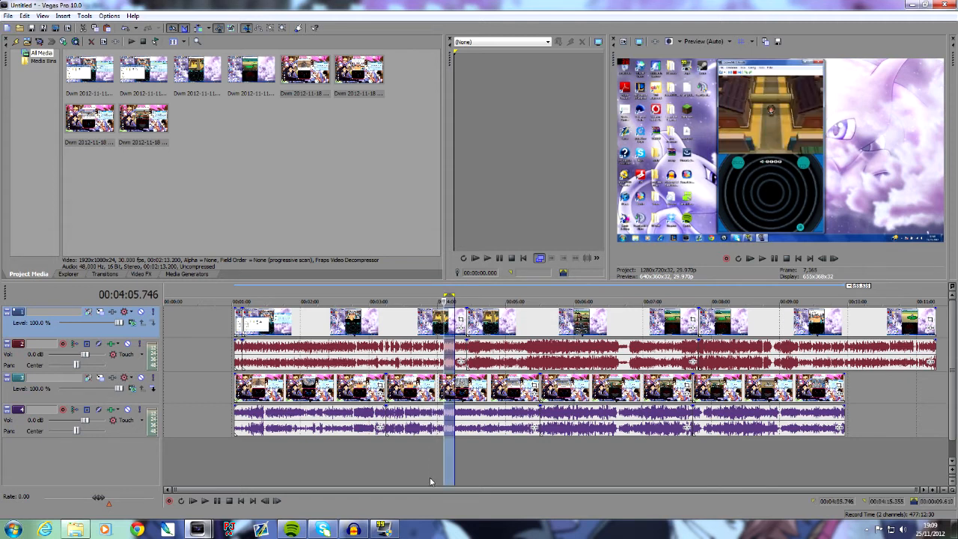
{"action": "left_click", "coordinate": [408, 456]}
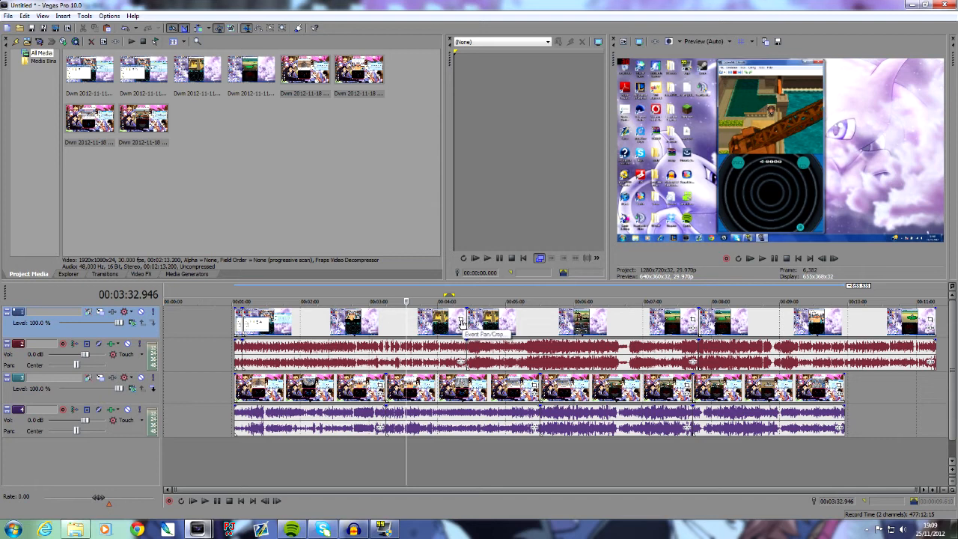
{"action": "right_click", "coordinate": [435, 327]}
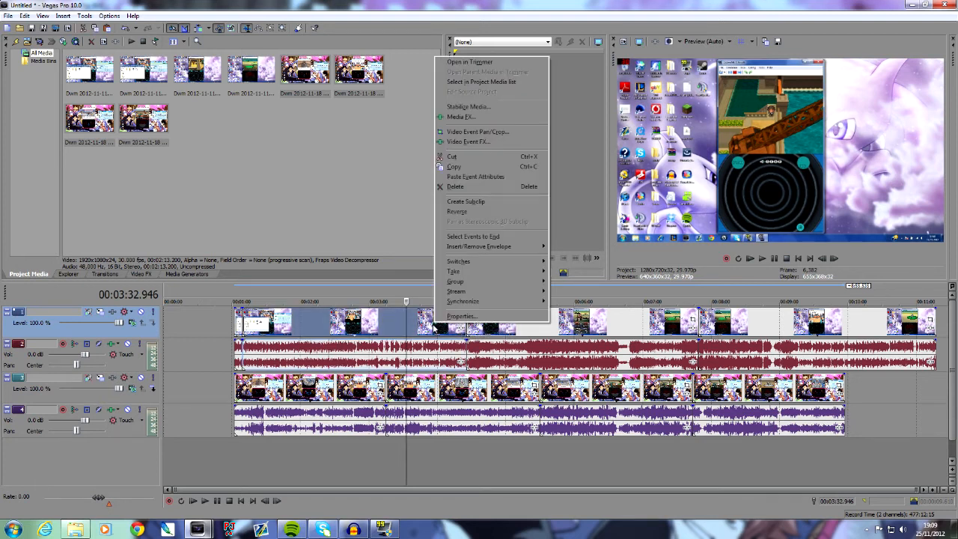
{"action": "left_click", "coordinate": [480, 133]}
Try a freehand crop of the clip, about 1,274 wide by 904 high, around the game window.
{"action": "left_click", "coordinate": [266, 195]}
{"action": "left_click", "coordinate": [260, 360]}
{"action": "left_click", "coordinate": [267, 196]}
{"action": "left_click_drag", "start_coordinate": [733, 300], "coordinate": [715, 300]}
{"action": "left_click_drag", "start_coordinate": [352, 299], "coordinate": [397, 301]}
{"action": "left_click_drag", "start_coordinate": [555, 189], "coordinate": [554, 186]}
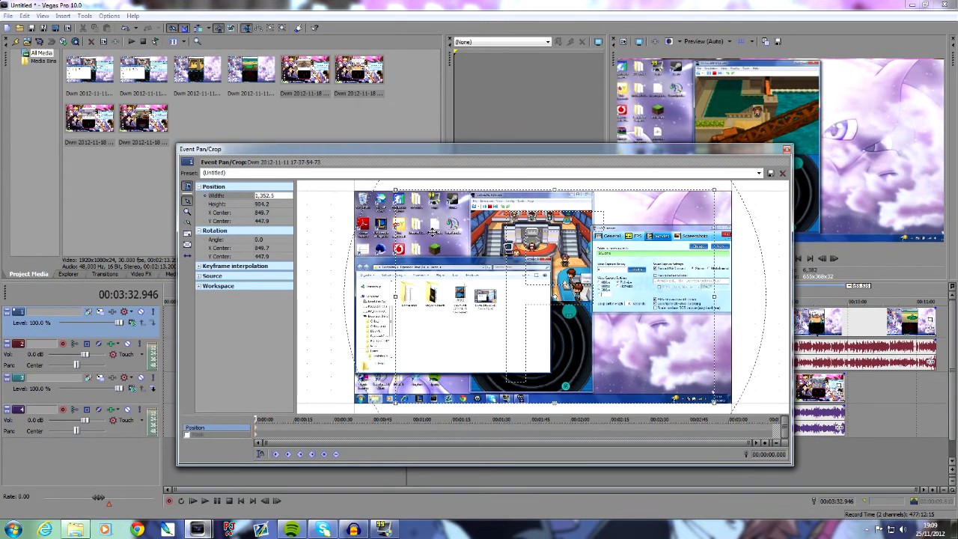
{"action": "left_click", "coordinate": [290, 195]}
{"action": "left_click", "coordinate": [266, 196]}
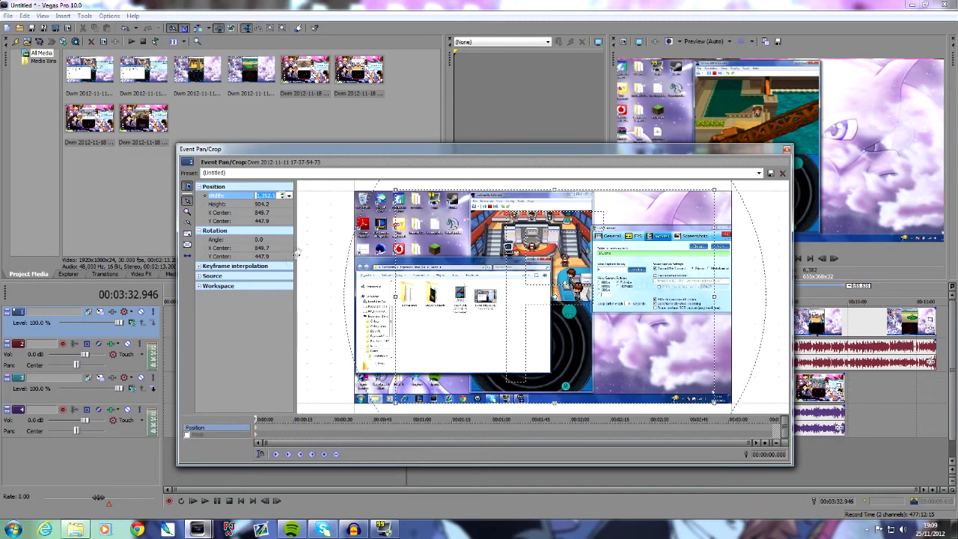
{"action": "mouse_move", "coordinate": [396, 298]}
{"action": "left_mouse_down"}
{"action": "mouse_move", "coordinate": [442, 305]}
{"action": "mouse_move", "coordinate": [413, 299]}
{"action": "left_mouse_up"}
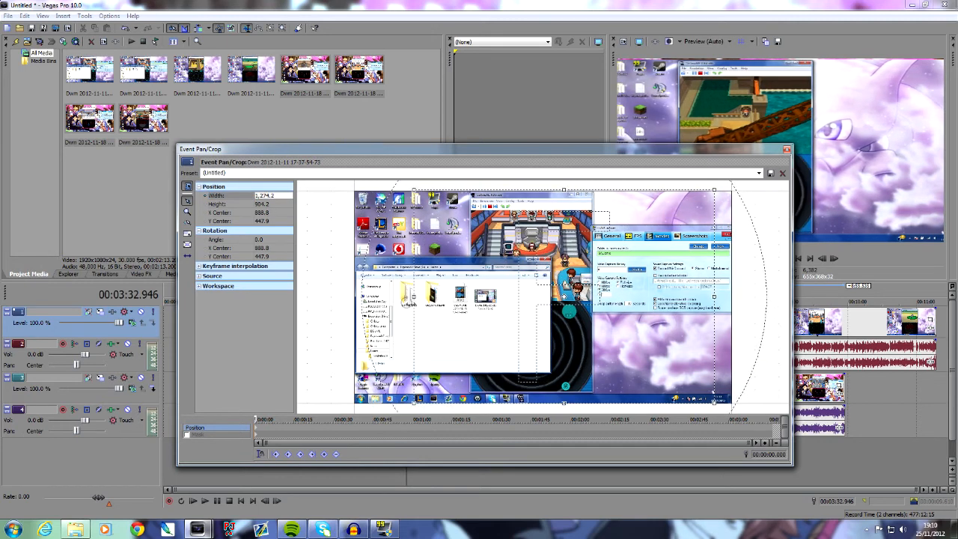
{"action": "left_click", "coordinate": [245, 304]}
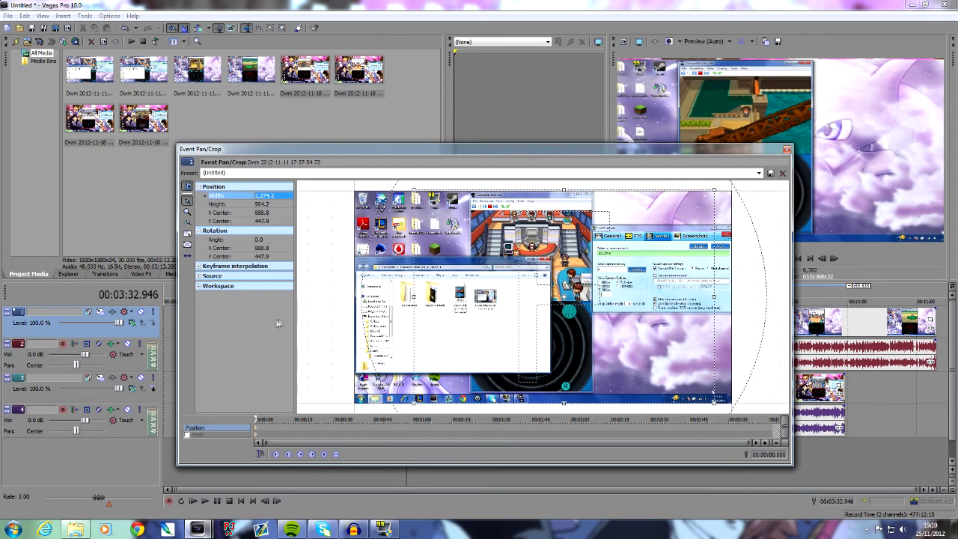
Set the crop's width to 508.6, height to 381.9, X Center to 774.2 and Y Center to 272.2.
{"action": "left_click", "coordinate": [268, 197]}
{"action": "type", "text": "508.6"}
{"action": "key", "text": "Tab"}
{"action": "type", "text": "381.9"}
{"action": "key", "text": "Tab"}
{"action": "type", "text": "77"}
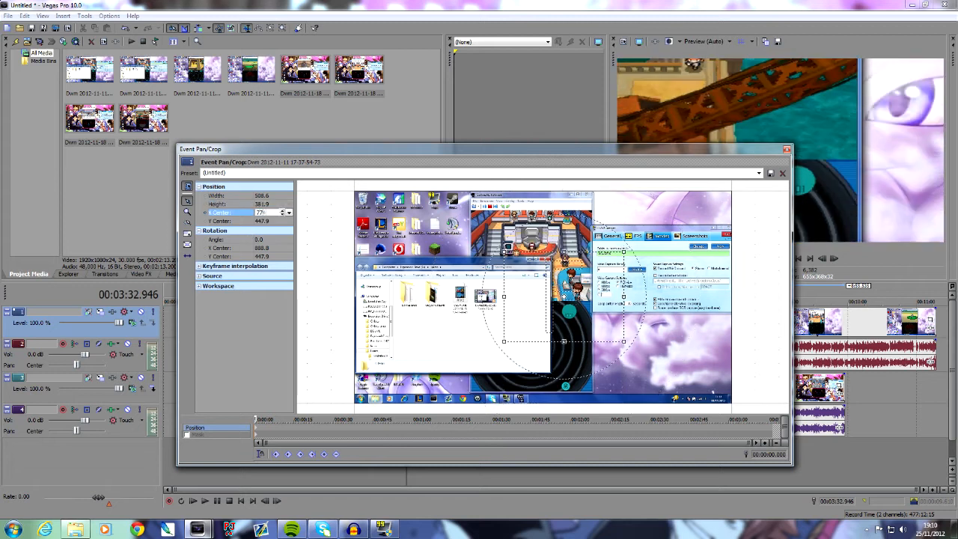
{"action": "key", "text": "Tab"}
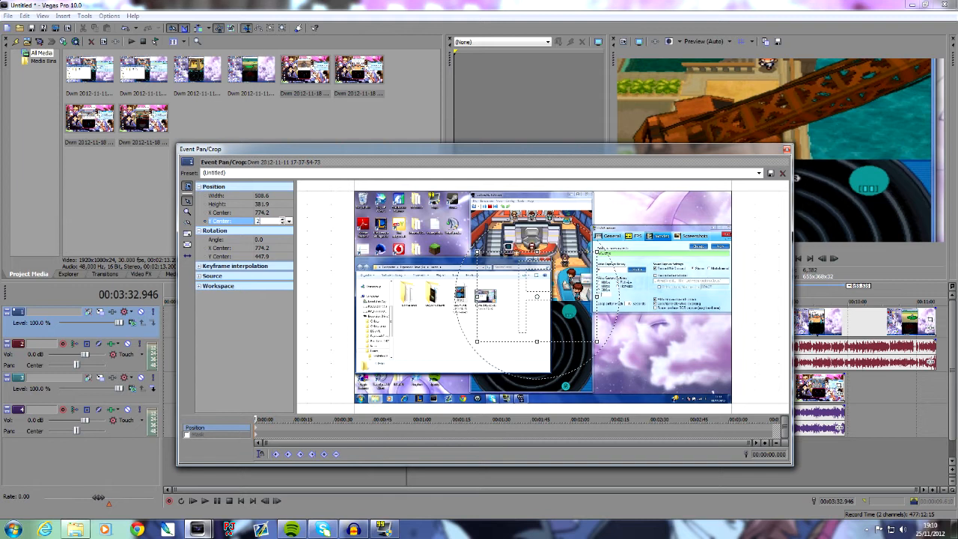
{"action": "type", "text": "272.2"}
{"action": "key", "text": "Return"}
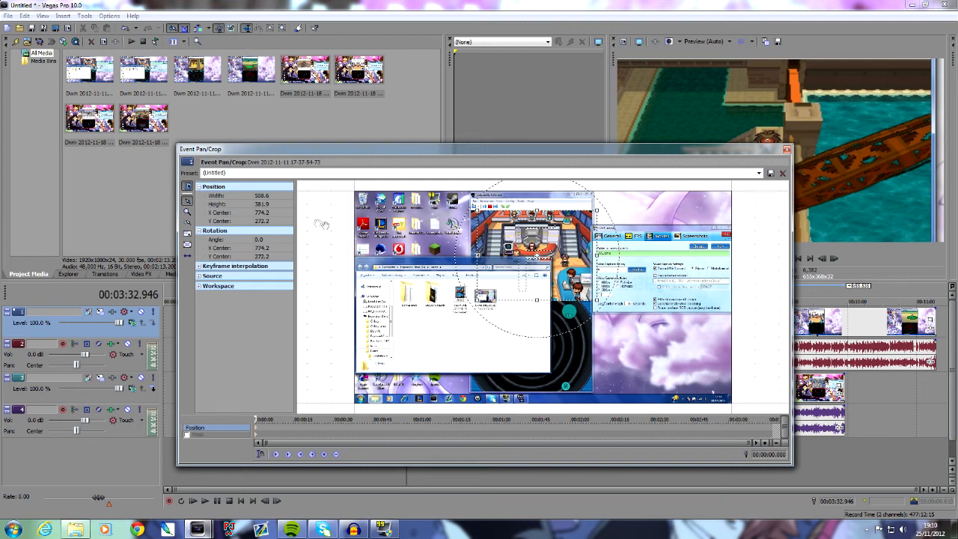
Fine-tune the crop to X Center 753.2 and Y Center 274.2, then close the Event Pan/Crop settings.
{"action": "left_click", "coordinate": [267, 214]}
{"action": "left_click", "coordinate": [283, 216]}
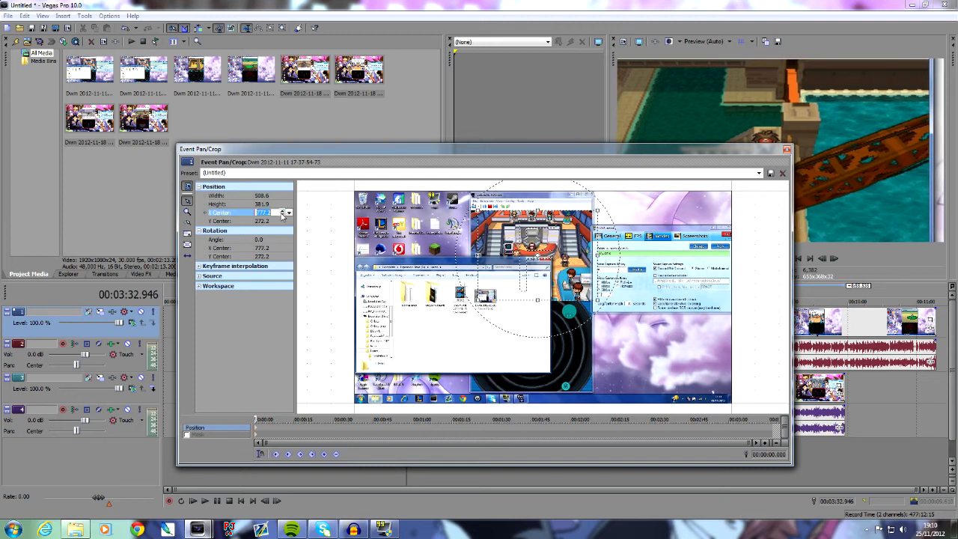
{"action": "left_click", "coordinate": [282, 215]}
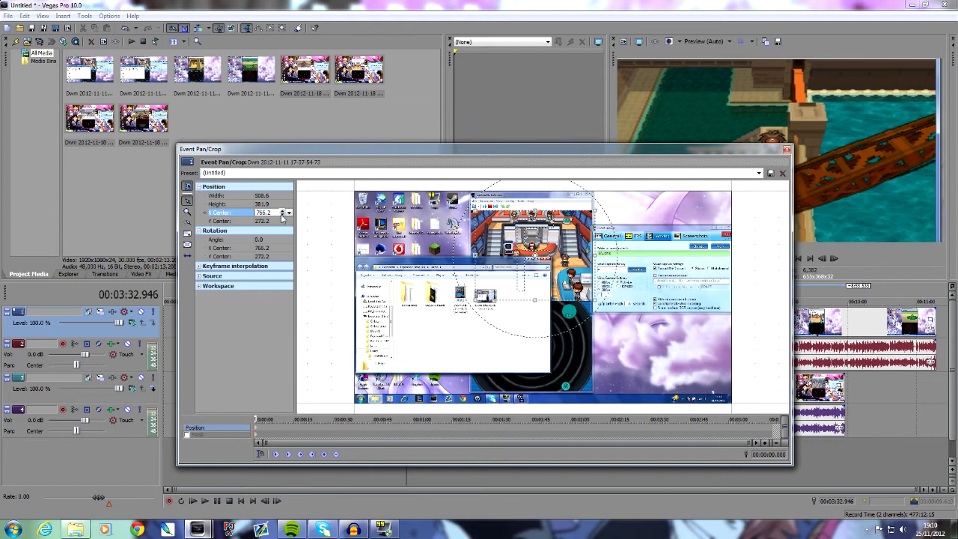
{"action": "left_click", "coordinate": [282, 216]}
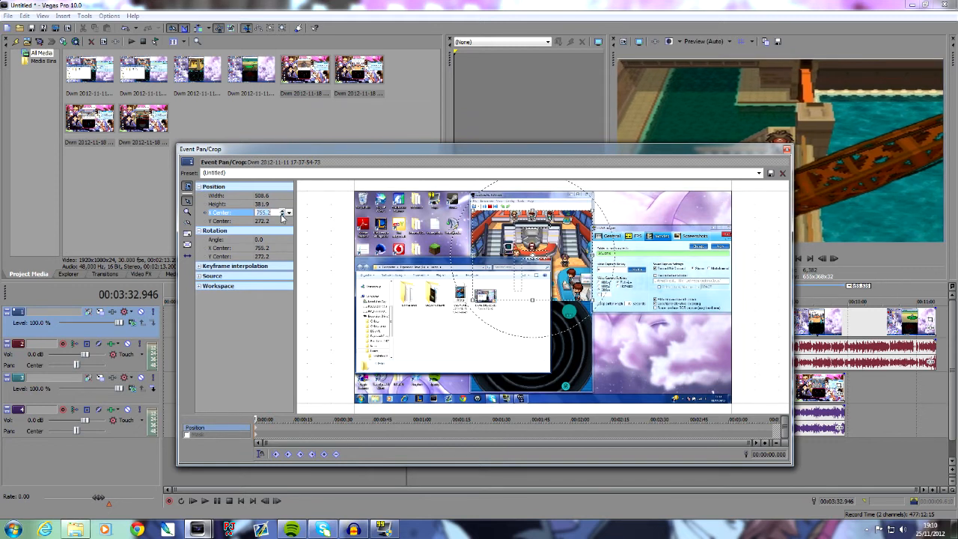
{"action": "left_click", "coordinate": [282, 215]}
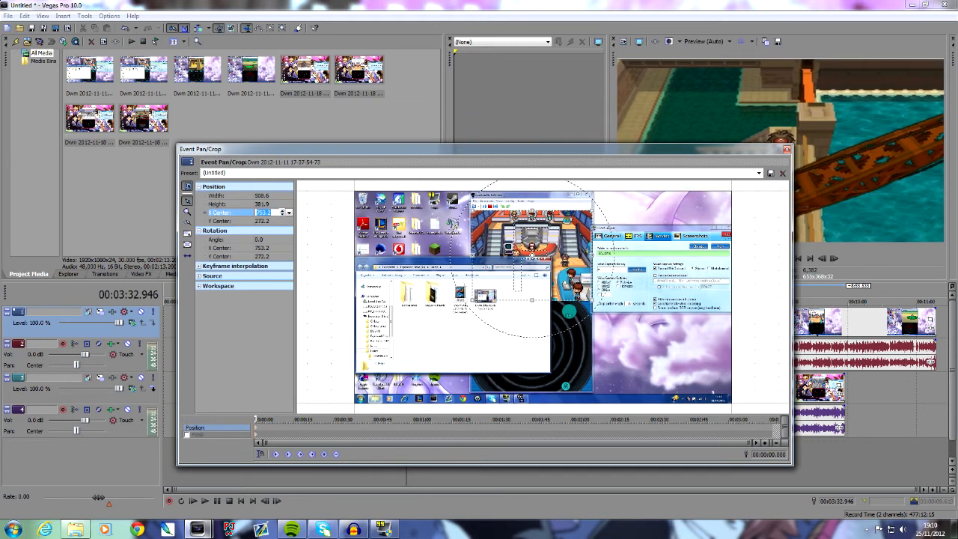
{"action": "key", "text": "Tab"}
{"action": "left_click", "coordinate": [283, 222]}
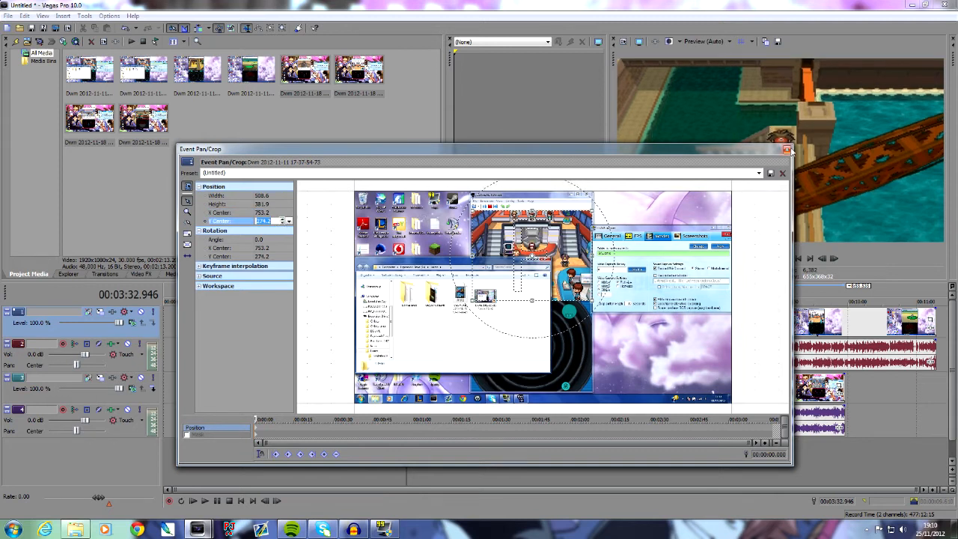
{"action": "left_click", "coordinate": [788, 150]}
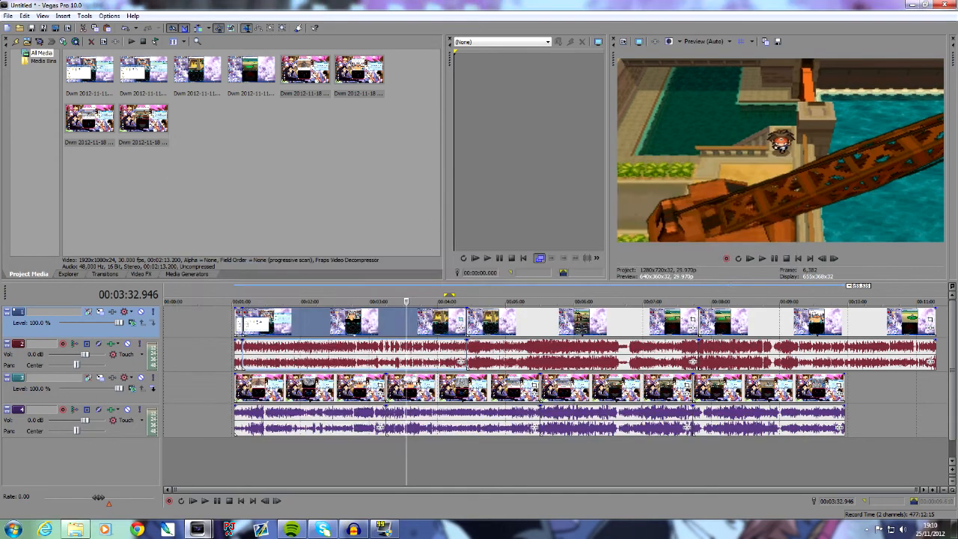
Preview the cropped clip at another frame and copy the clip from the upper video track.
{"action": "left_click", "coordinate": [432, 453]}
{"action": "left_click", "coordinate": [383, 461]}
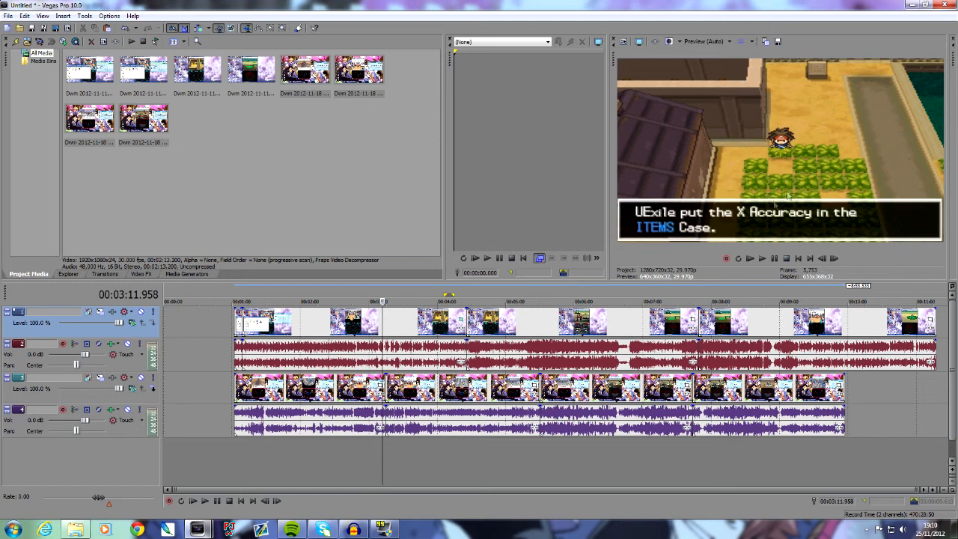
{"action": "right_click", "coordinate": [320, 322]}
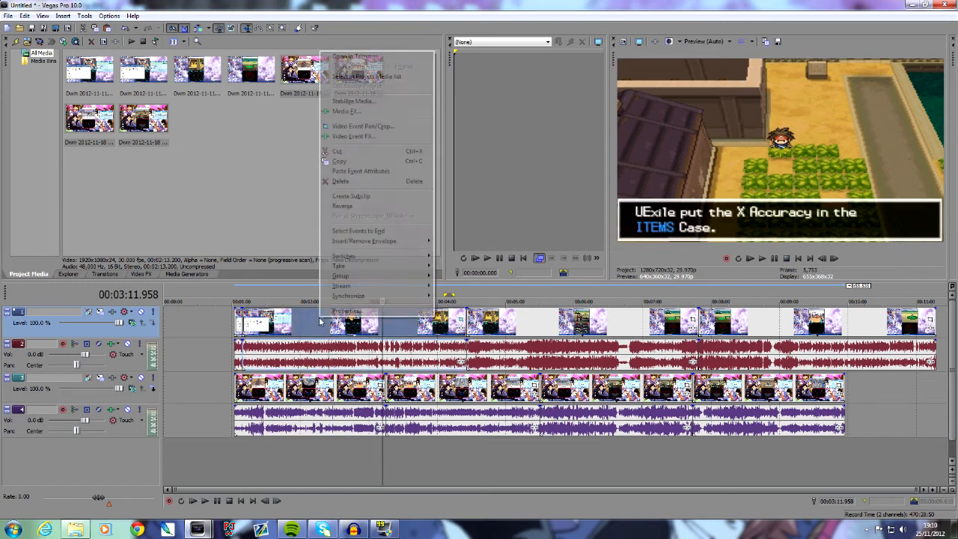
{"action": "left_click", "coordinate": [348, 161]}
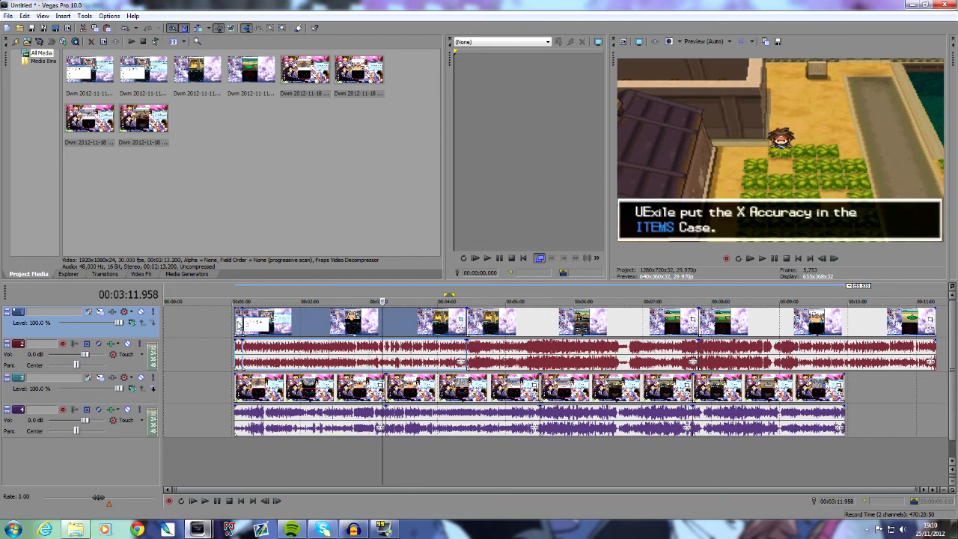
Paste the copied event attributes onto the last two clips of the upper video track and preview several frames along the timeline.
{"action": "left_click", "coordinate": [292, 454]}
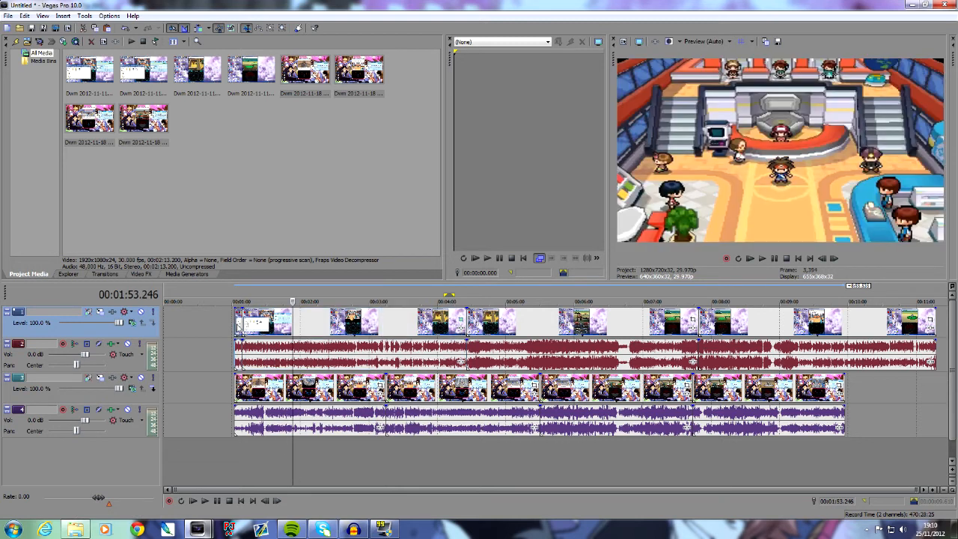
{"action": "left_click", "coordinate": [581, 327]}
{"action": "left_click", "coordinate": [777, 322], "text": "ctrl"}
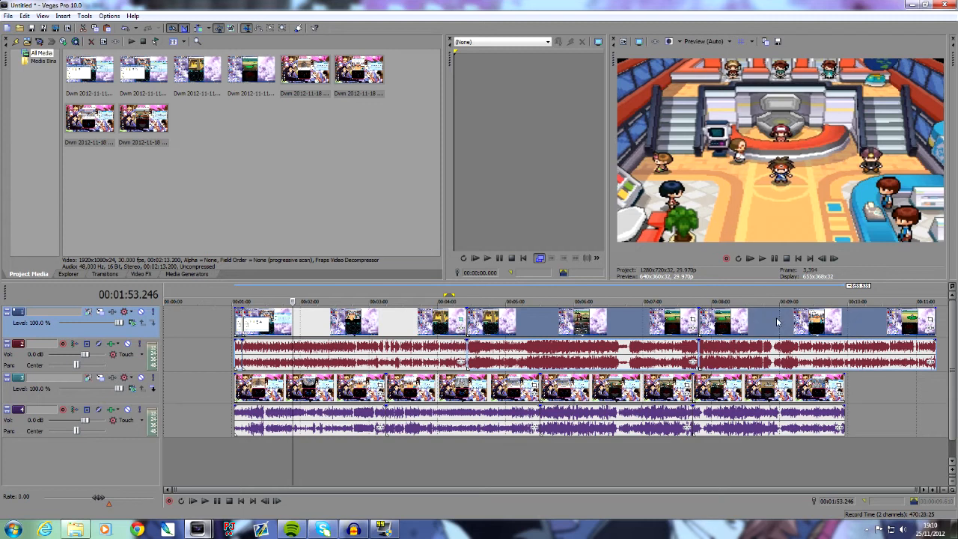
{"action": "right_click", "coordinate": [611, 323]}
{"action": "left_click", "coordinate": [653, 175]}
{"action": "left_click", "coordinate": [575, 449]}
{"action": "left_click", "coordinate": [783, 467]}
{"action": "left_click", "coordinate": [846, 464]}
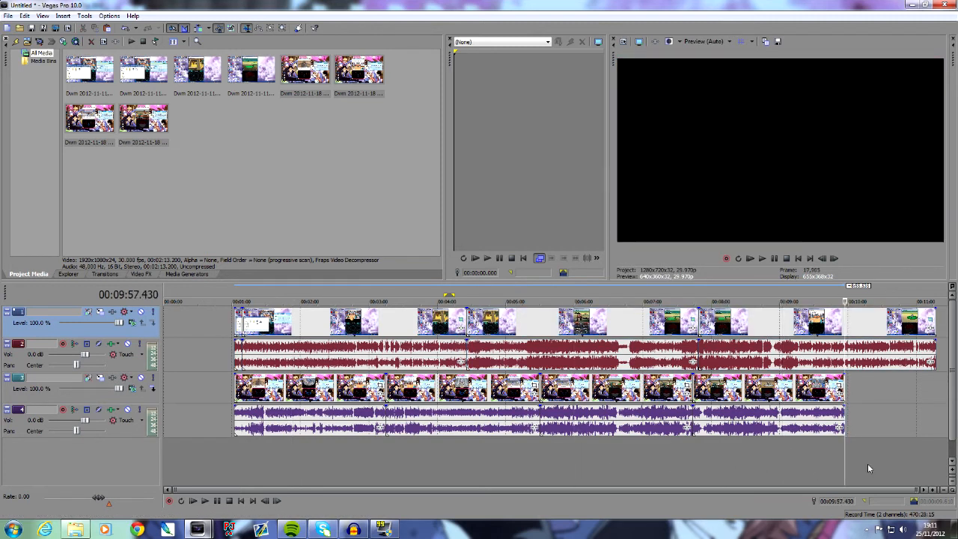
{"action": "left_click", "coordinate": [868, 463]}
{"action": "left_click", "coordinate": [609, 473]}
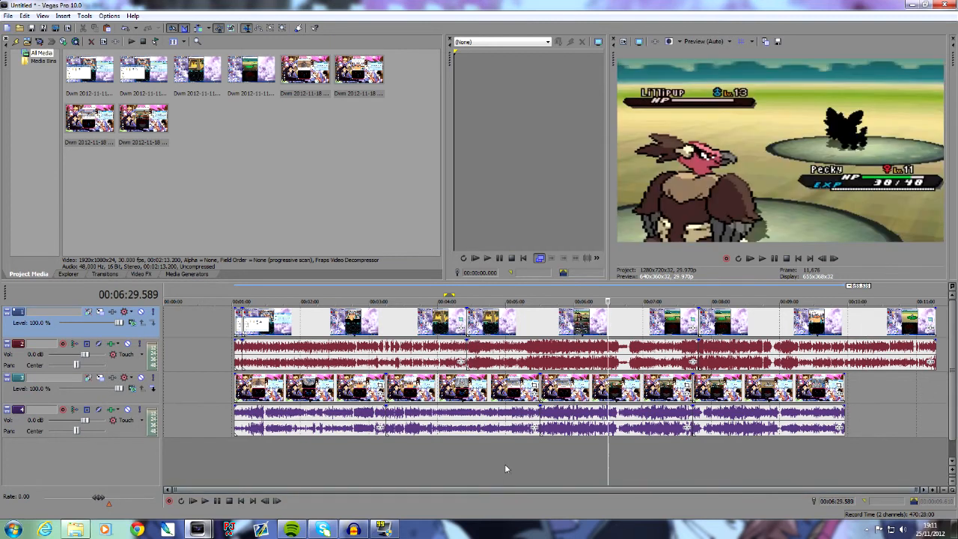
{"action": "left_click", "coordinate": [504, 463]}
Turn off Maintain Aspect Ratio for the first clip on the lower video track.
{"action": "left_click", "coordinate": [357, 388]}
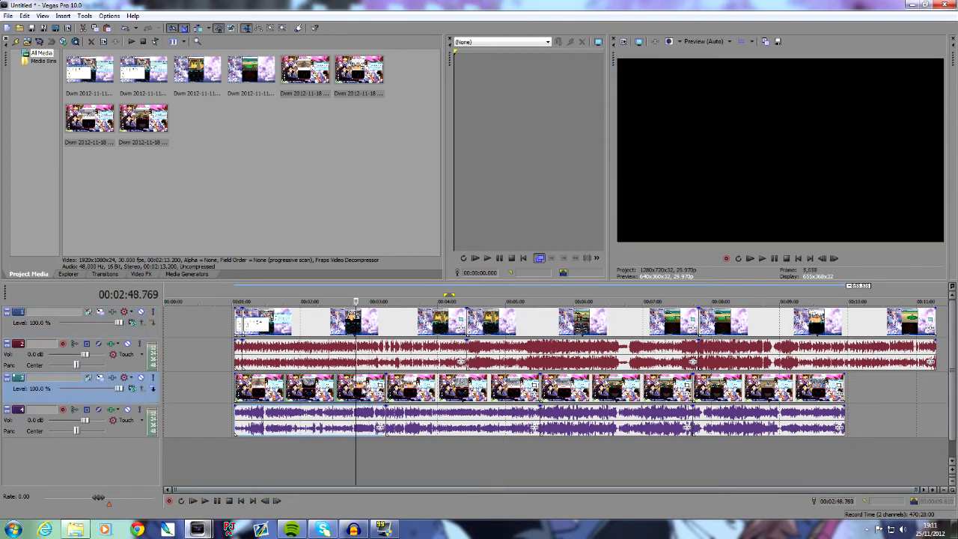
{"action": "right_click", "coordinate": [304, 388]}
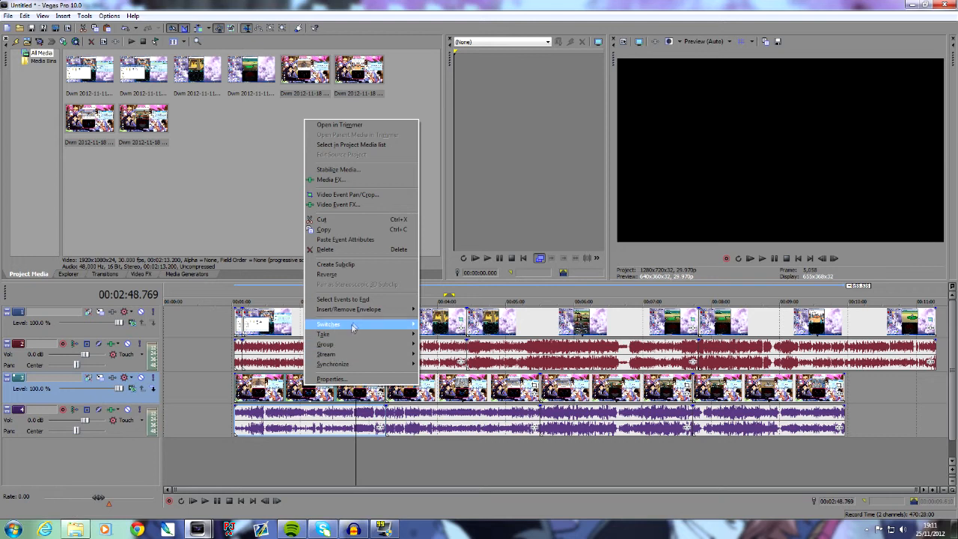
{"action": "mouse_move", "coordinate": [330, 324]}
{"action": "left_click", "coordinate": [449, 359]}
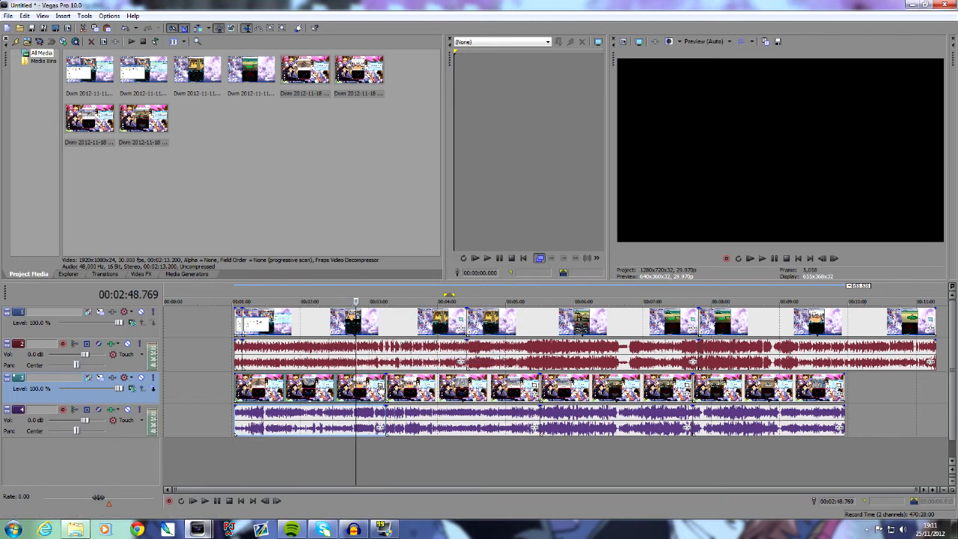
Crop the first lower-track clip to width 508.6, height 381.9, X Center 910.9 and Y Center 363.2, then close Event Pan/Crop.
{"action": "left_click", "coordinate": [379, 382]}
{"action": "left_click", "coordinate": [274, 196]}
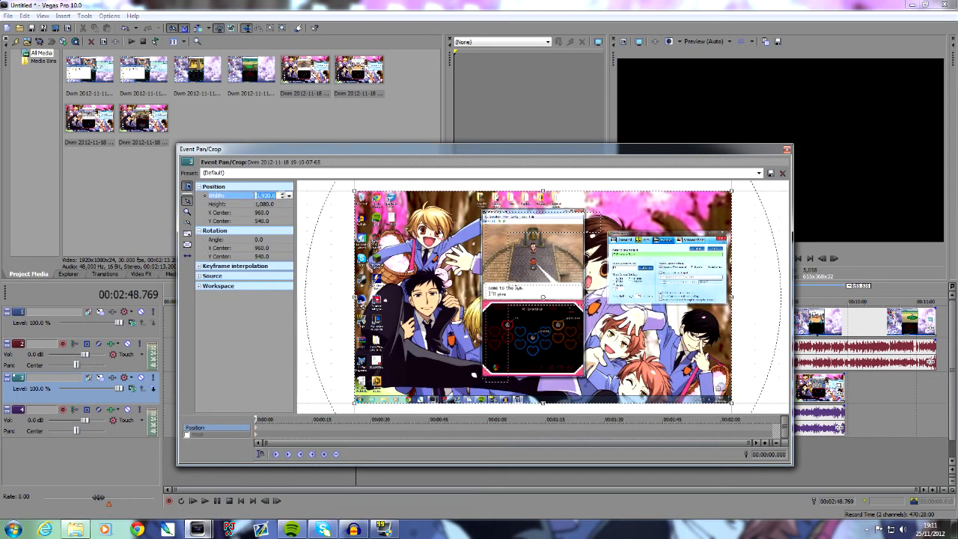
{"action": "type", "text": "508.6"}
{"action": "key", "text": "Tab"}
{"action": "type", "text": "3"}
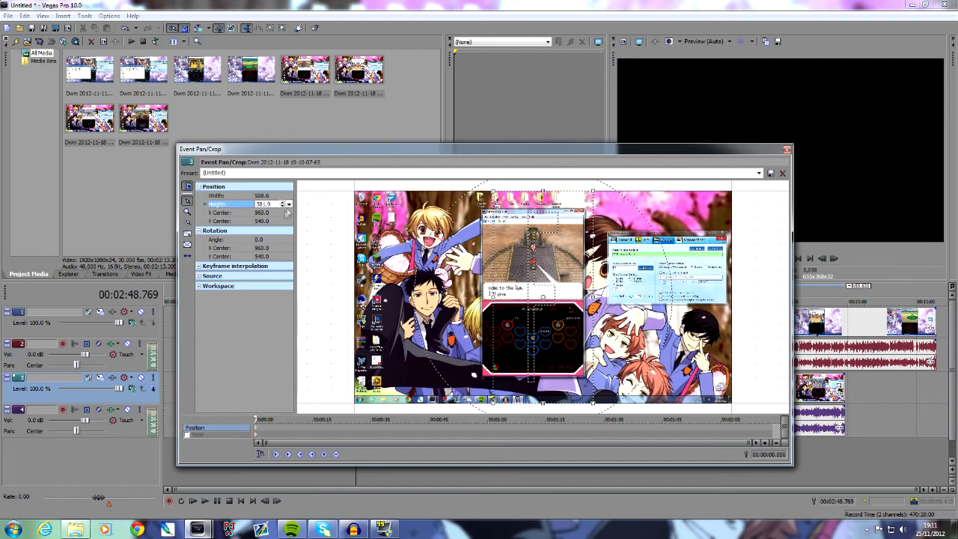
{"action": "key", "text": "Tab"}
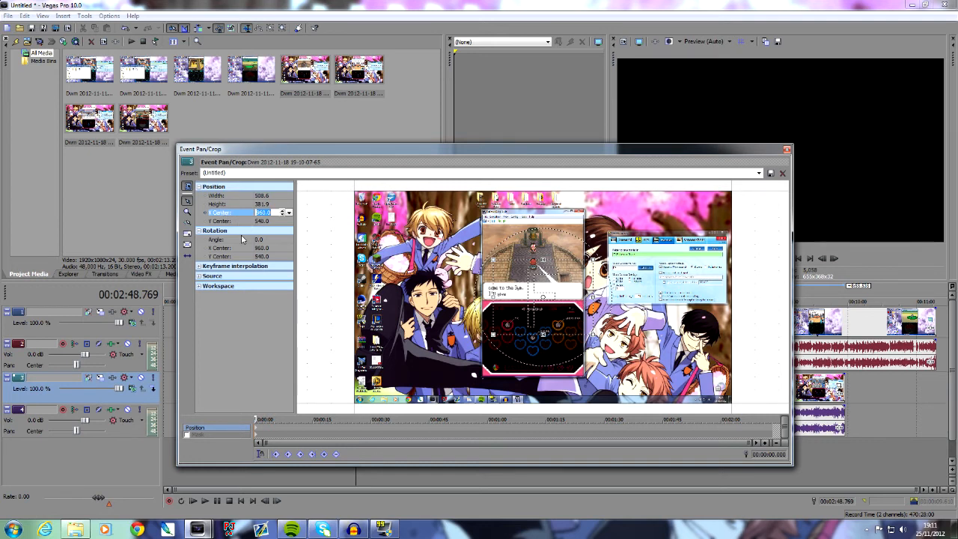
{"action": "type", "text": "9"}
{"action": "key", "text": "Tab"}
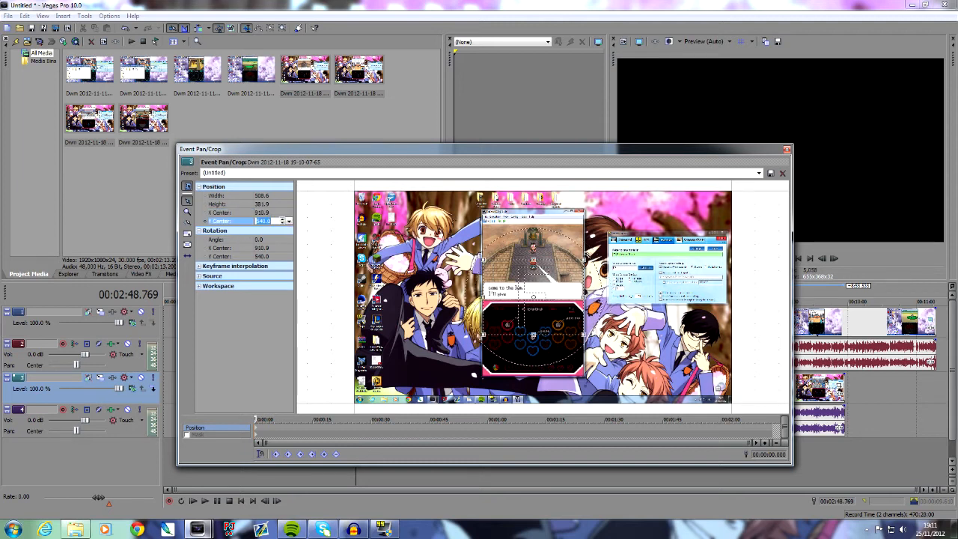
{"action": "key", "text": "Return"}
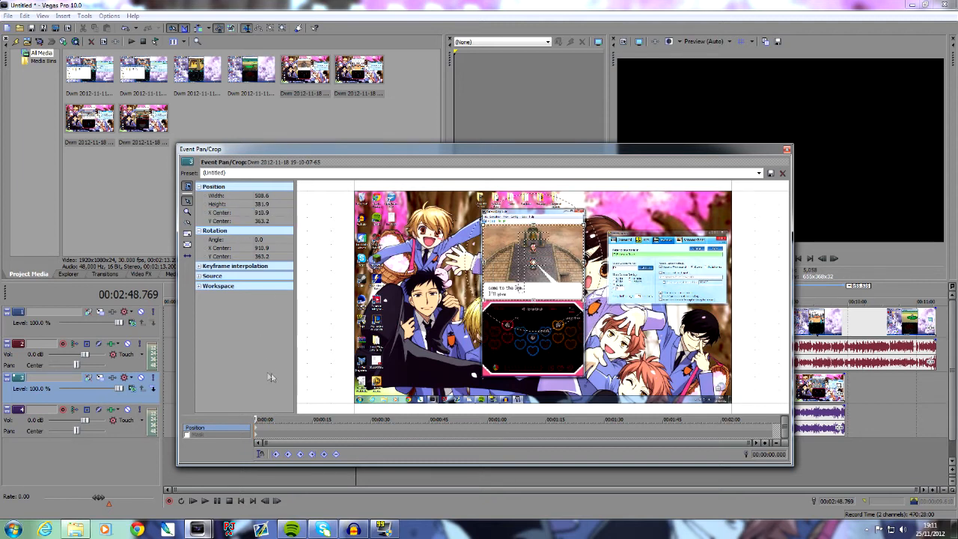
{"action": "left_click", "coordinate": [787, 150]}
Preview several frames across the timeline and copy the first clip of the lower video track.
{"action": "left_click", "coordinate": [322, 452]}
{"action": "left_click", "coordinate": [393, 454]}
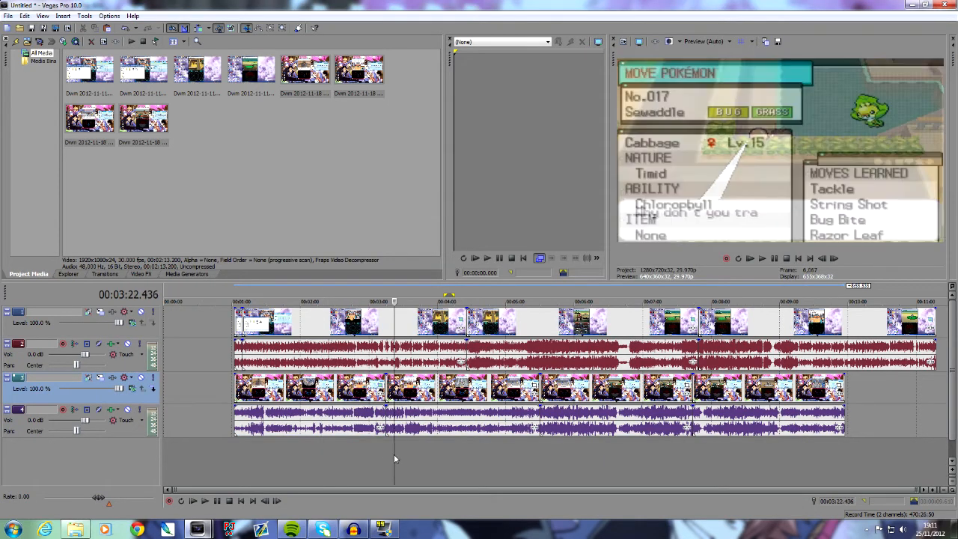
{"action": "left_click", "coordinate": [487, 450]}
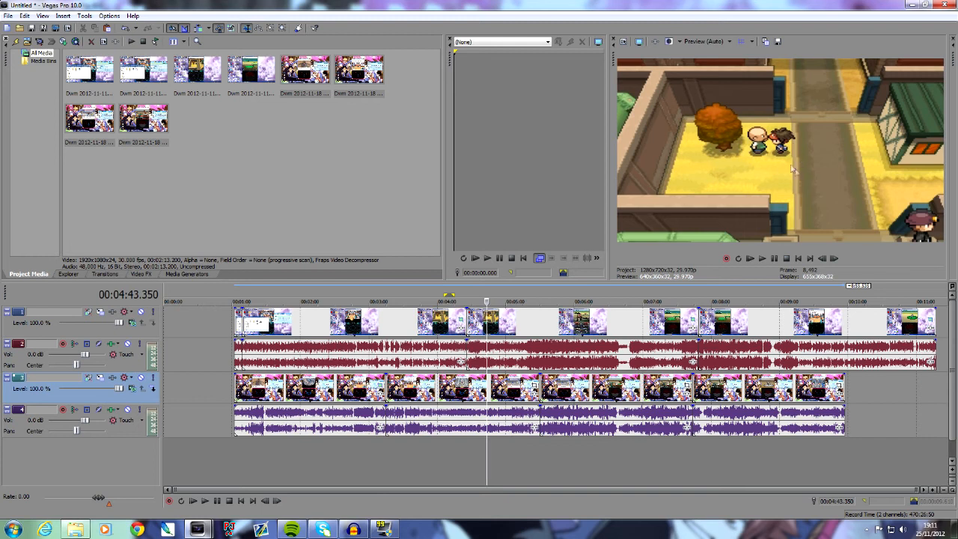
{"action": "left_click", "coordinate": [604, 455]}
{"action": "right_click", "coordinate": [321, 392]}
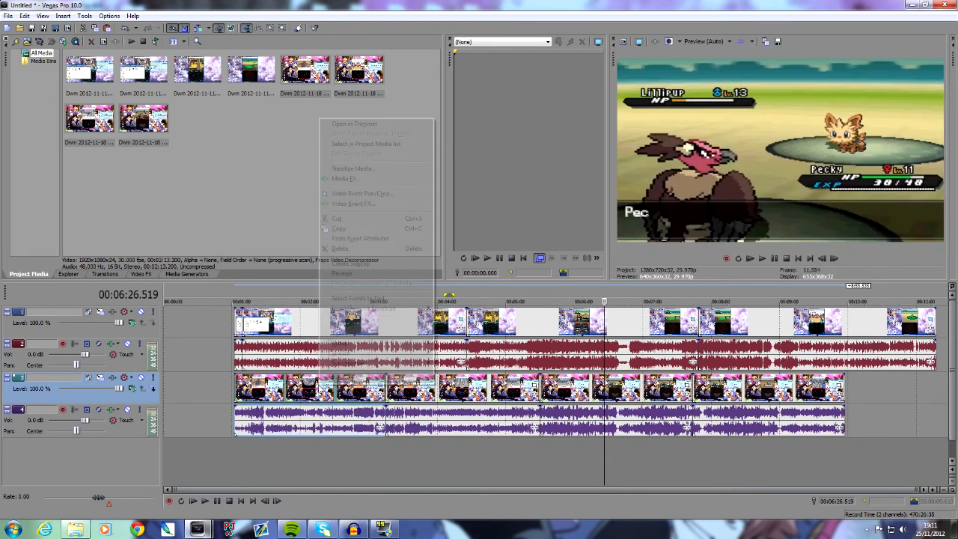
{"action": "left_click", "coordinate": [359, 228]}
Paste the copied event attributes onto the remaining lower-track clips and check frames across the timeline.
{"action": "left_click", "coordinate": [516, 396]}
{"action": "left_click", "coordinate": [769, 388], "text": "ctrl"}
{"action": "right_click", "coordinate": [592, 391]}
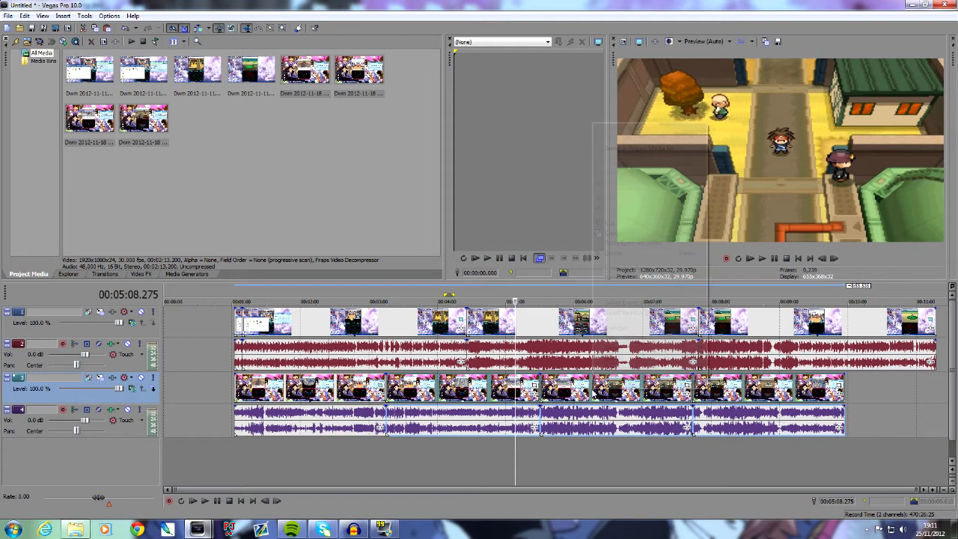
{"action": "left_click", "coordinate": [641, 243]}
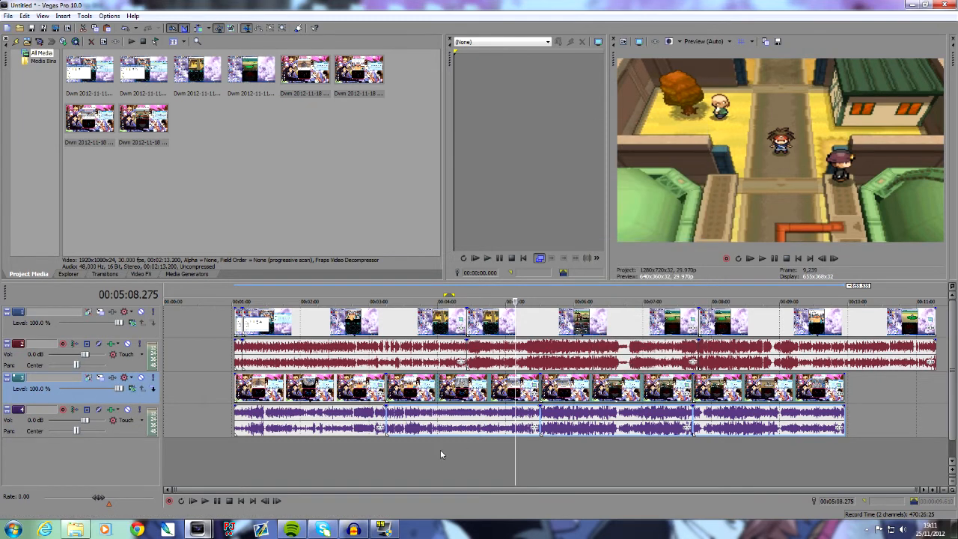
{"action": "left_click", "coordinate": [567, 451]}
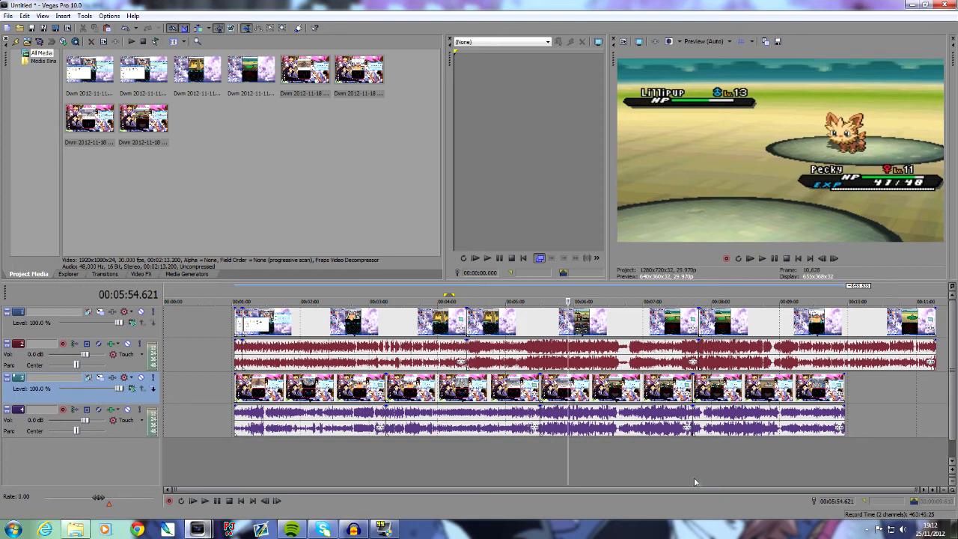
{"action": "left_click", "coordinate": [307, 465]}
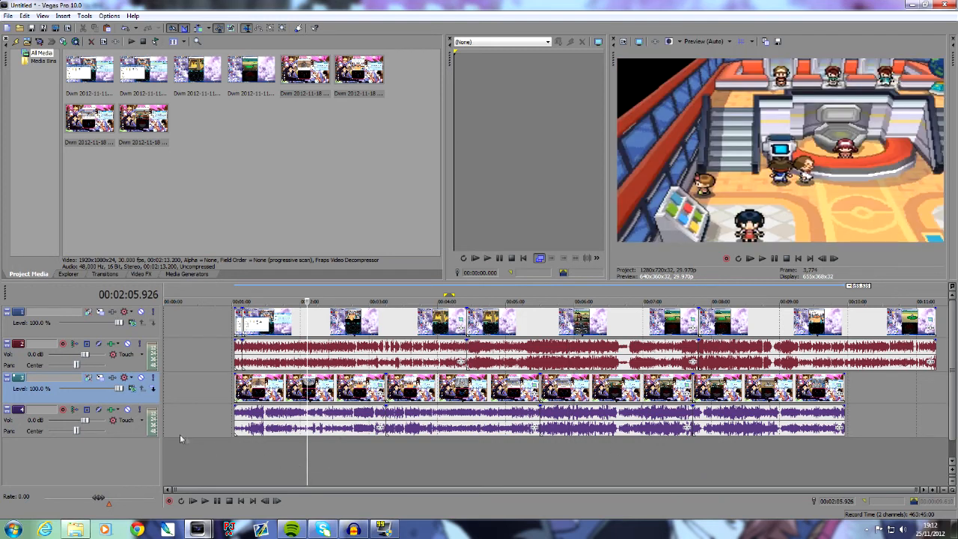
{"action": "left_click", "coordinate": [439, 449]}
{"action": "left_click", "coordinate": [501, 454]}
{"action": "left_click", "coordinate": [635, 457]}
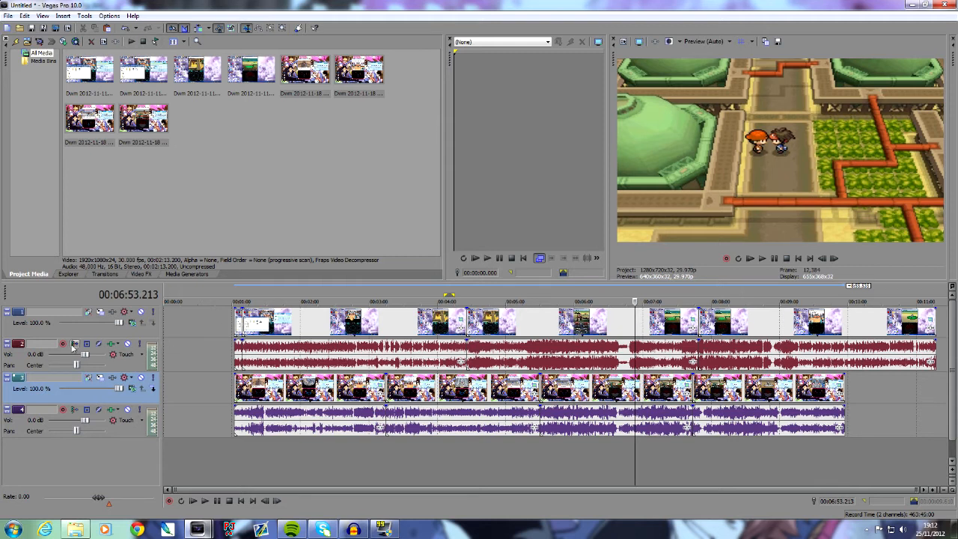
Shrink the upper video track freehand in Track Motion to about 871 wide by 377 high.
{"action": "left_click", "coordinate": [100, 313]}
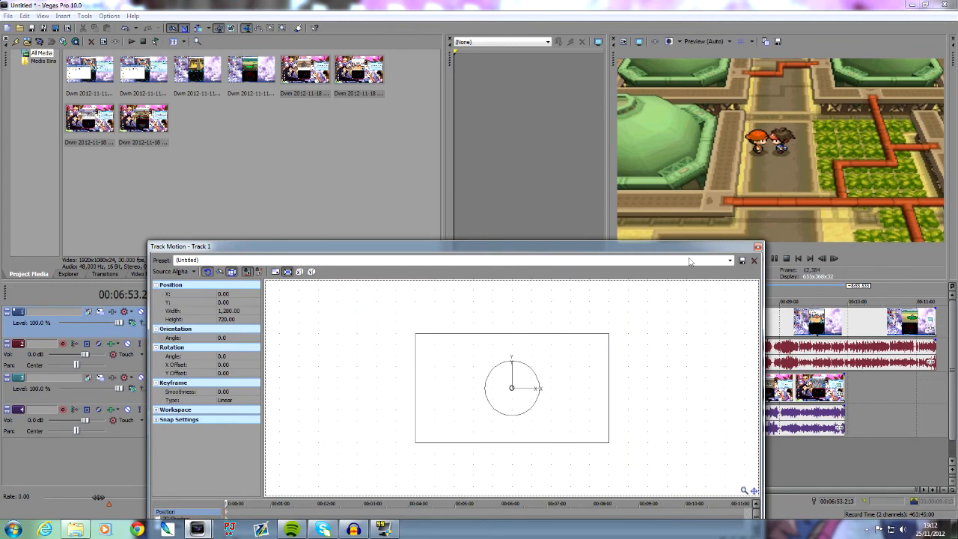
{"action": "left_click", "coordinate": [759, 247]}
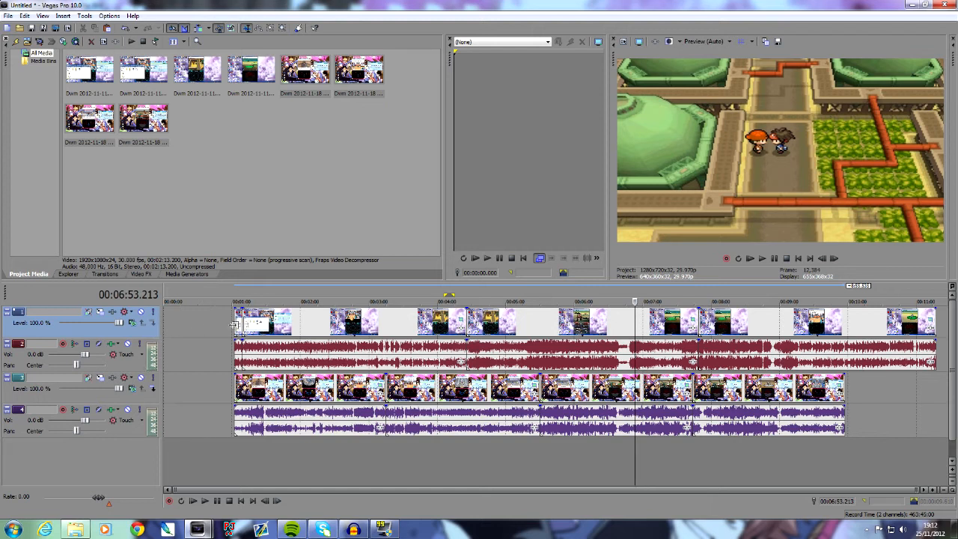
{"action": "left_click", "coordinate": [101, 316]}
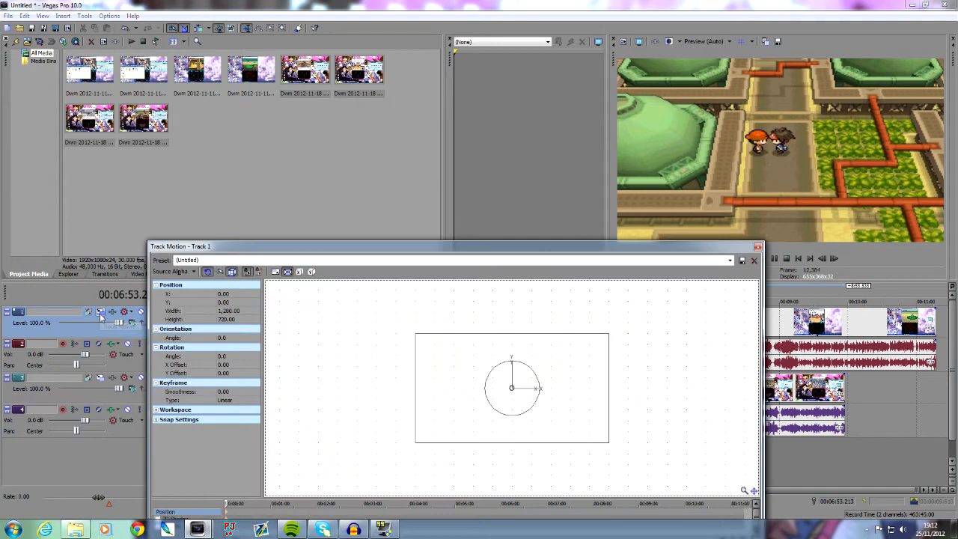
{"action": "left_click_drag", "start_coordinate": [415, 334], "coordinate": [446, 360]}
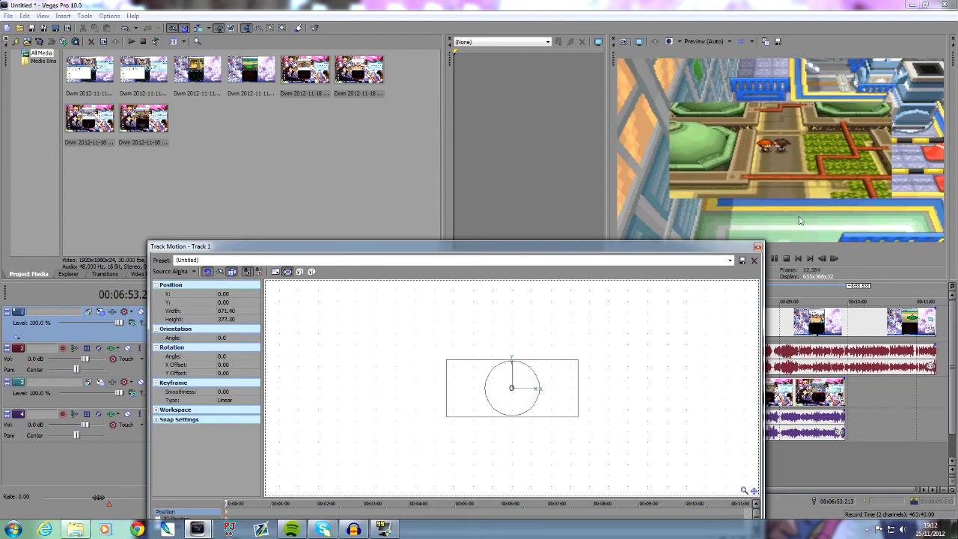
Set the upper video track's motion to X -300, Y 2, width 560 and height 415, then close Track Motion.
{"action": "left_click", "coordinate": [224, 294]}
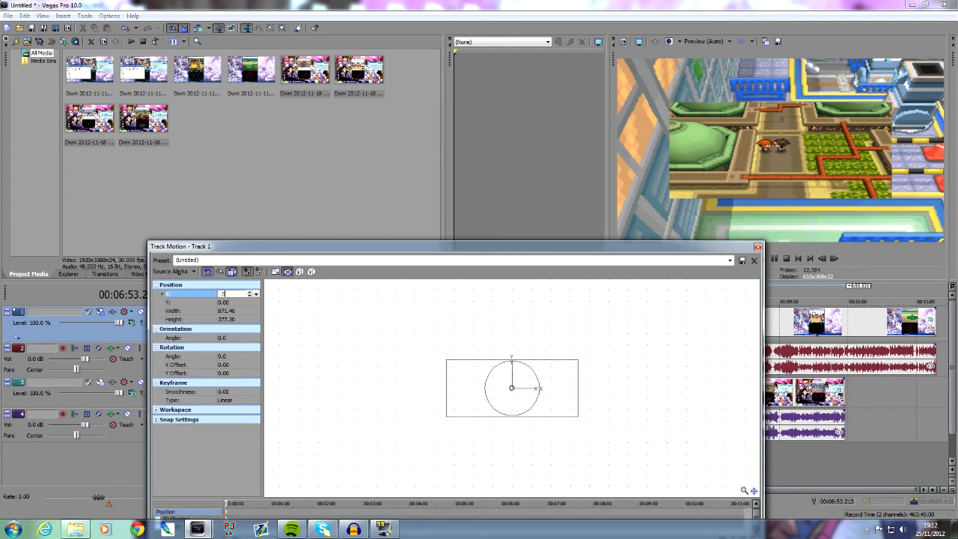
{"action": "left_click", "coordinate": [223, 302]}
{"action": "type", "text": "2"}
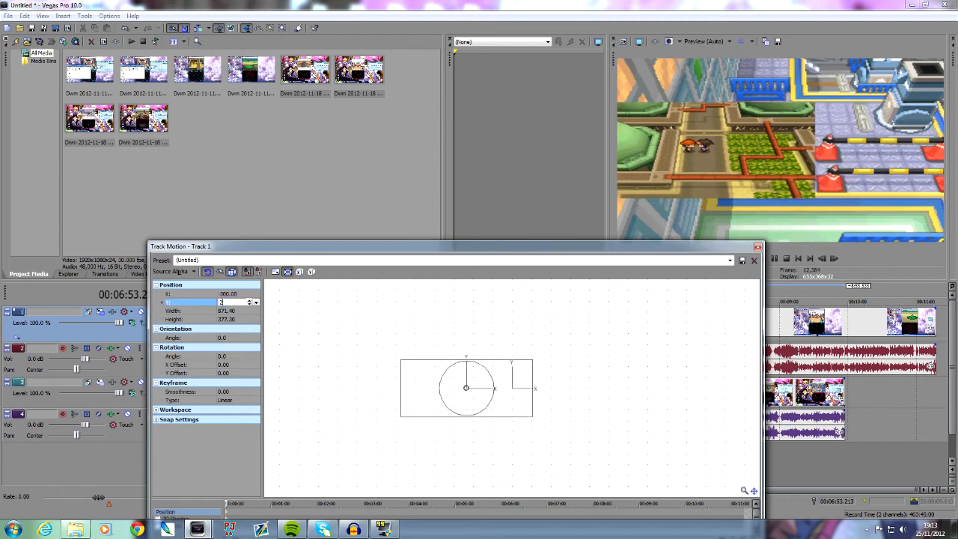
{"action": "left_click", "coordinate": [227, 311]}
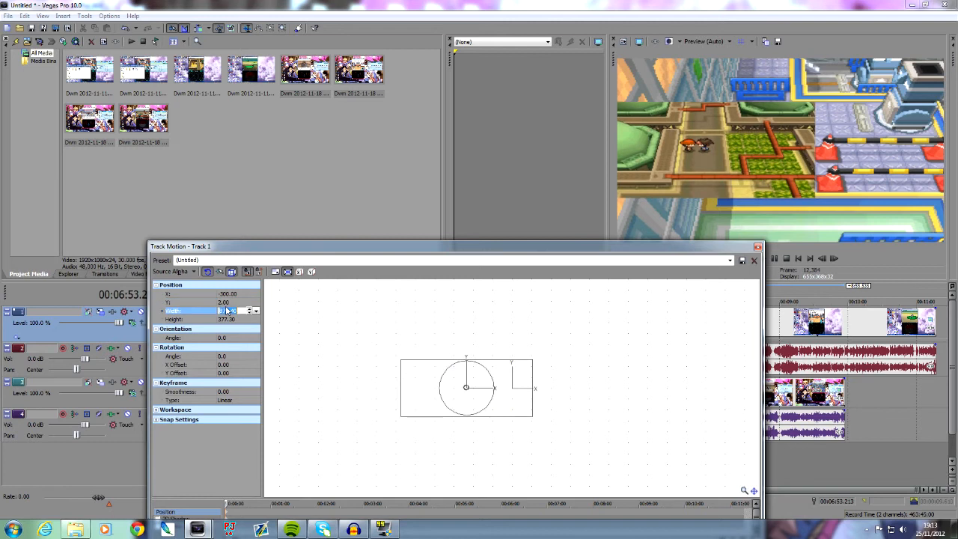
{"action": "type", "text": "560"}
{"action": "left_click", "coordinate": [228, 319]}
{"action": "type", "text": "4"}
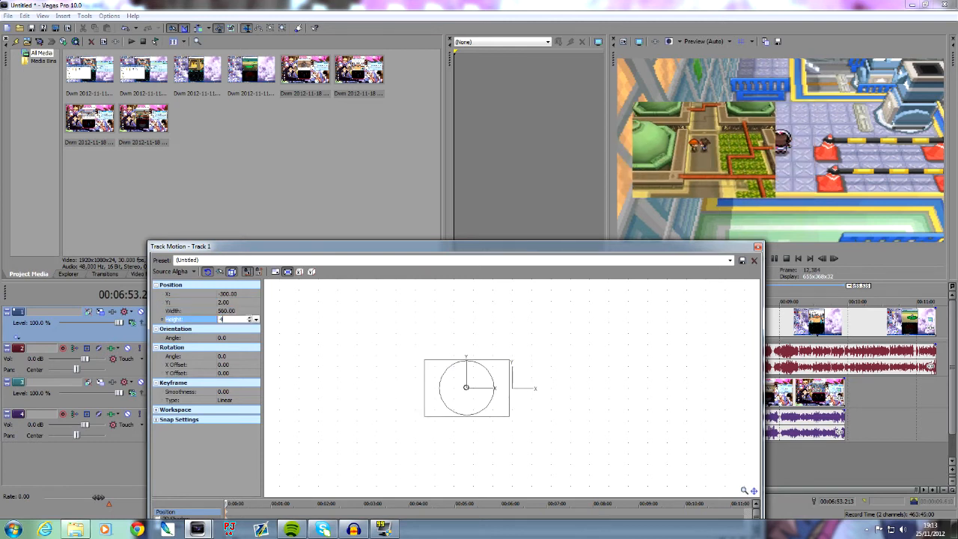
{"action": "type", "text": "15"}
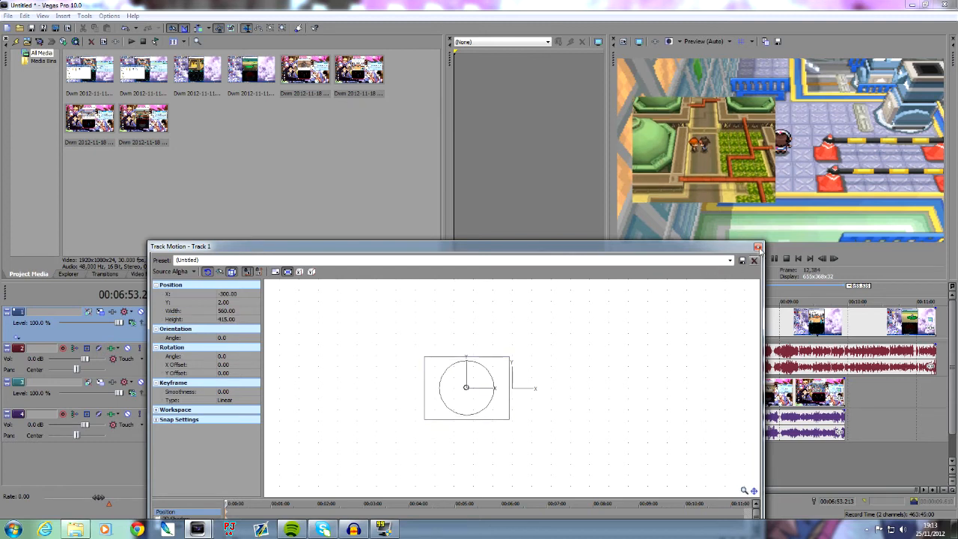
{"action": "left_click", "coordinate": [758, 246]}
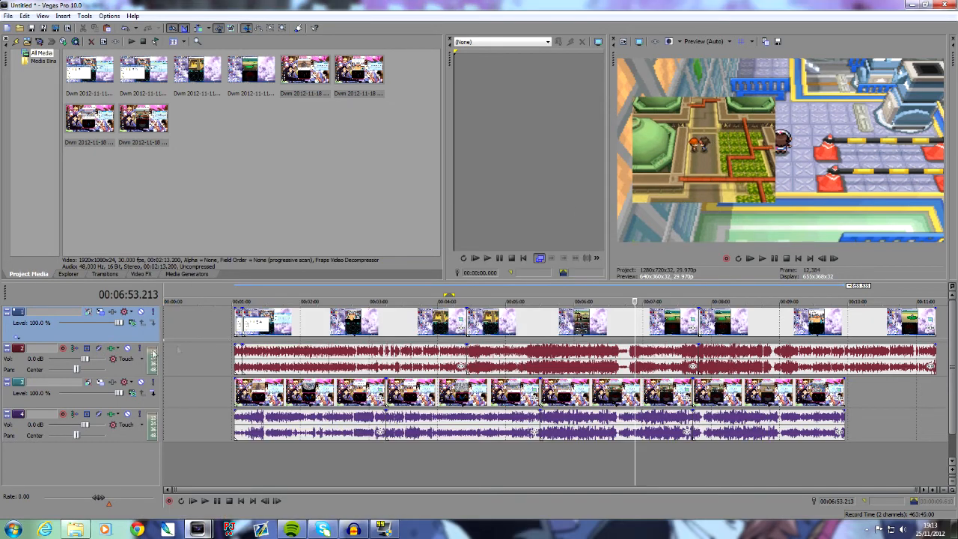
Insert a new video track above the others and import the vid tutorial bg image from the Desktop.
{"action": "right_click", "coordinate": [139, 334]}
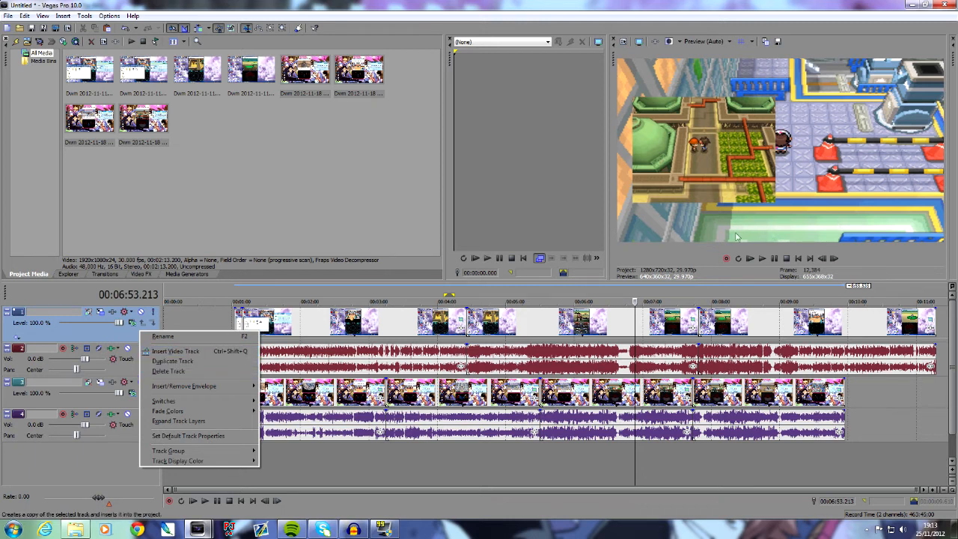
{"action": "left_click", "coordinate": [186, 352]}
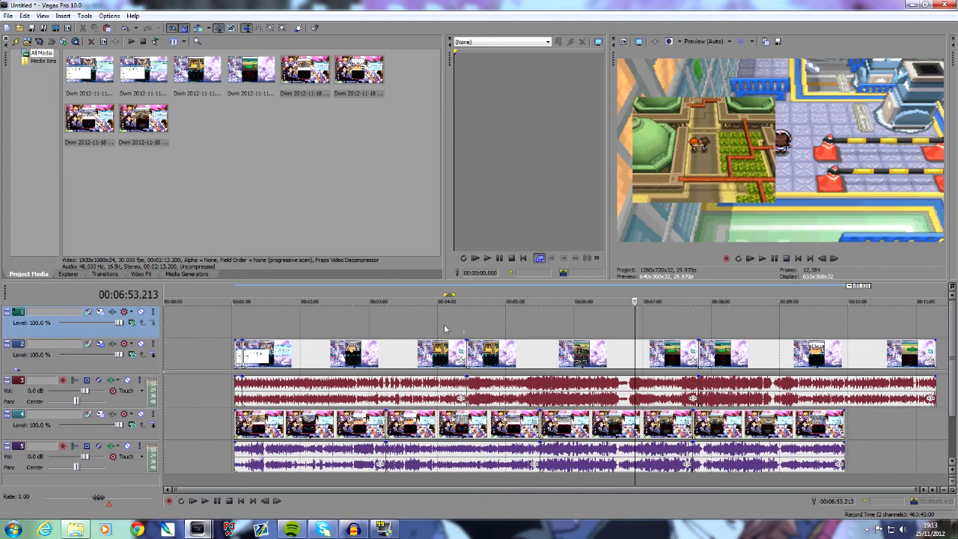
{"action": "left_click", "coordinate": [27, 42]}
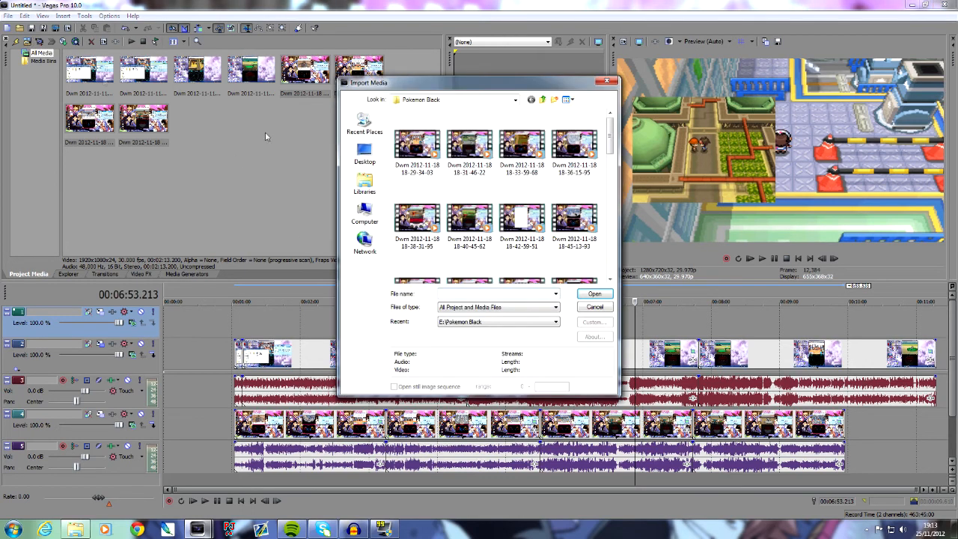
{"action": "left_click", "coordinate": [377, 161]}
{"action": "scroll", "coordinate": [563, 211], "scroll_direction": "down", "scroll_amount": 3}
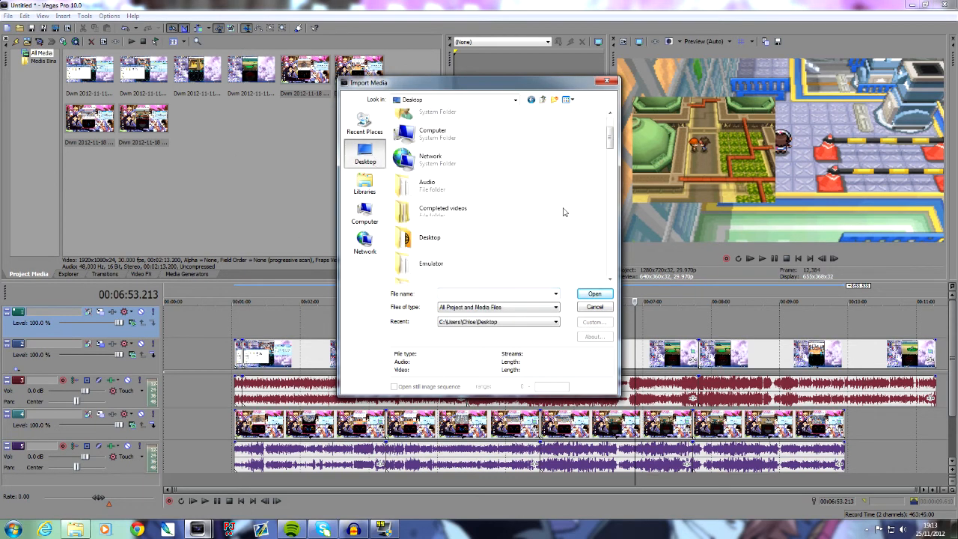
{"action": "scroll", "coordinate": [564, 212], "scroll_direction": "down", "scroll_amount": 10}
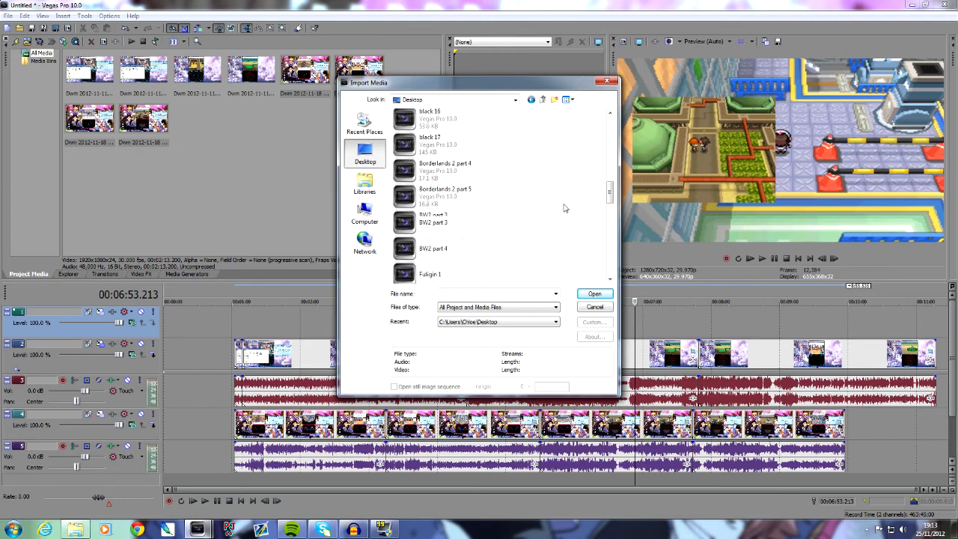
{"action": "scroll", "coordinate": [565, 208], "scroll_direction": "down", "scroll_amount": 10}
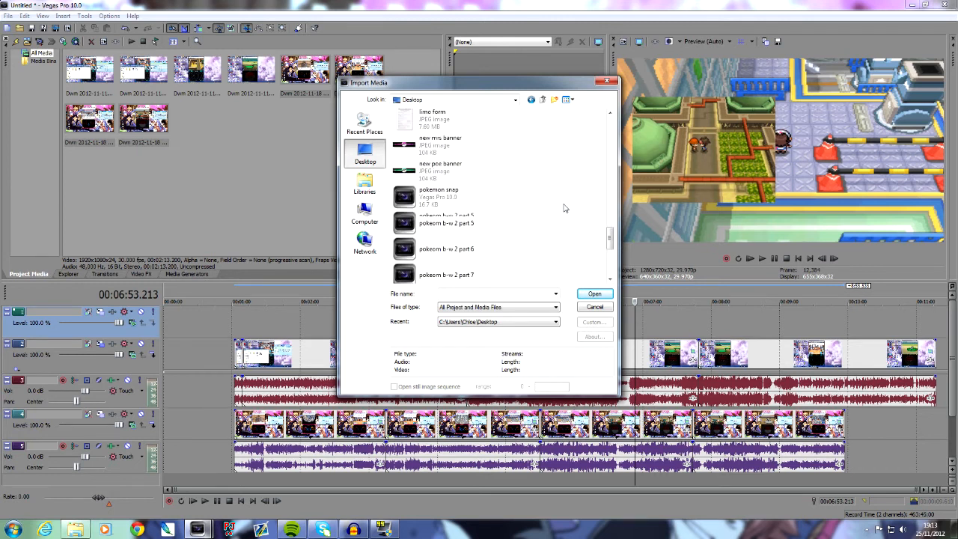
{"action": "scroll", "coordinate": [566, 208], "scroll_direction": "down", "scroll_amount": 2}
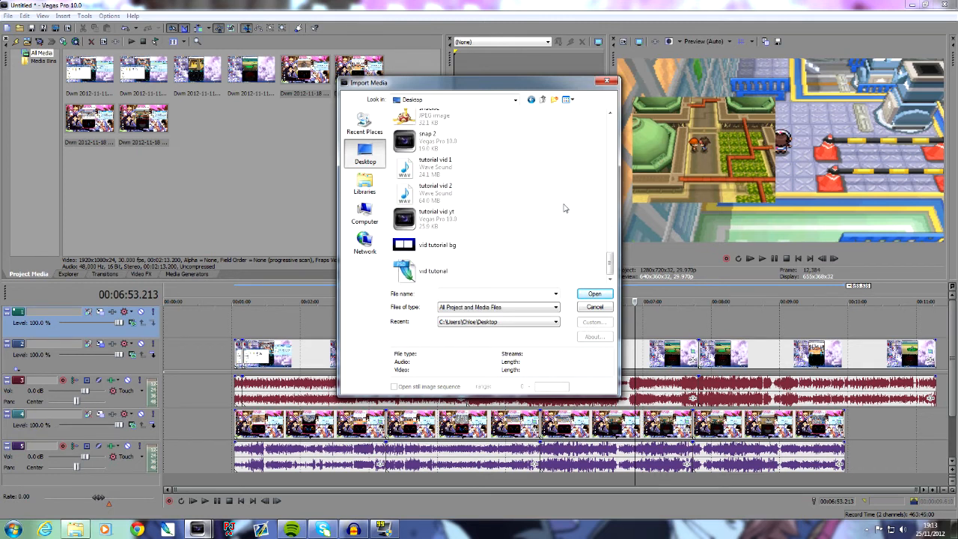
{"action": "double_click", "coordinate": [467, 241]}
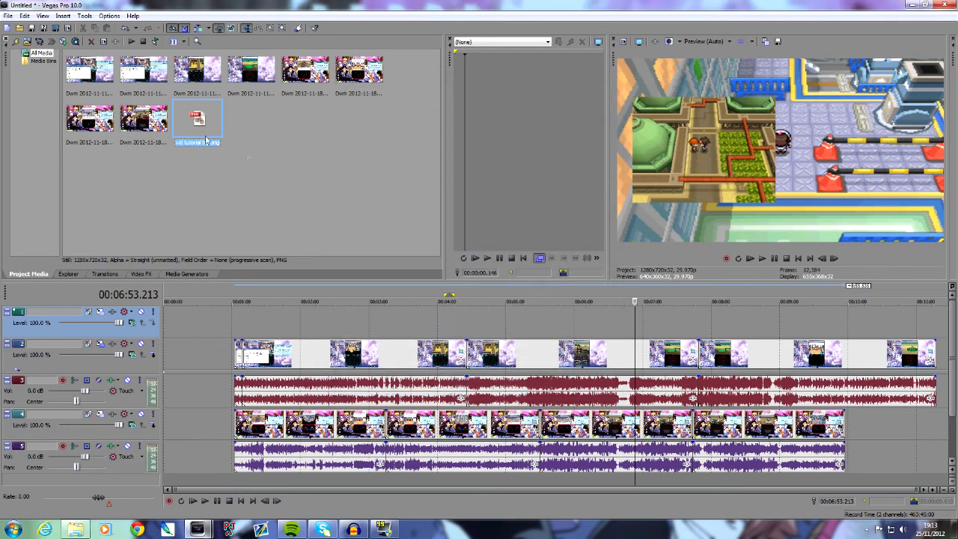
Place vid tutorial bg.png on the new top track, stretched to the end of the track 2 clips, and preview the composite.
{"action": "left_click_drag", "start_coordinate": [255, 313], "coordinate": [931, 323]}
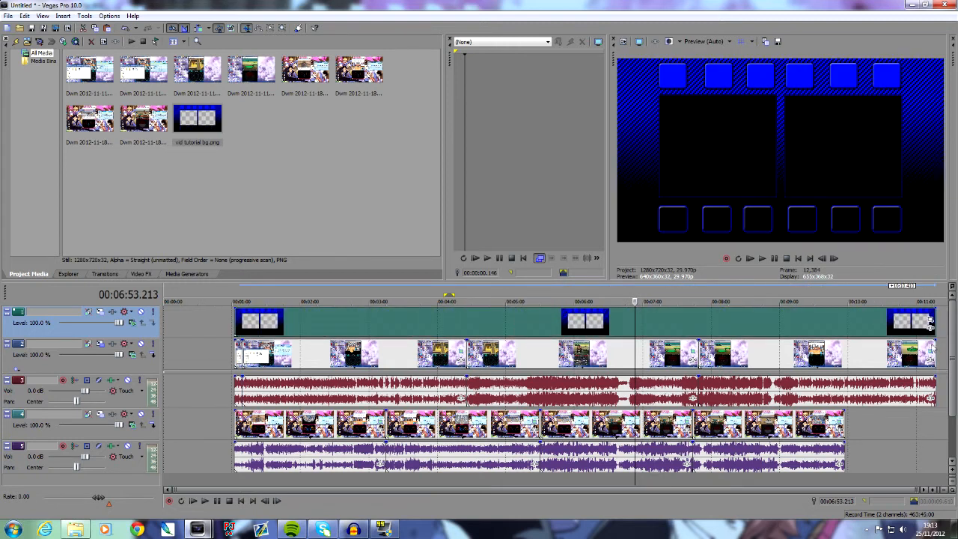
{"action": "left_click", "coordinate": [420, 326]}
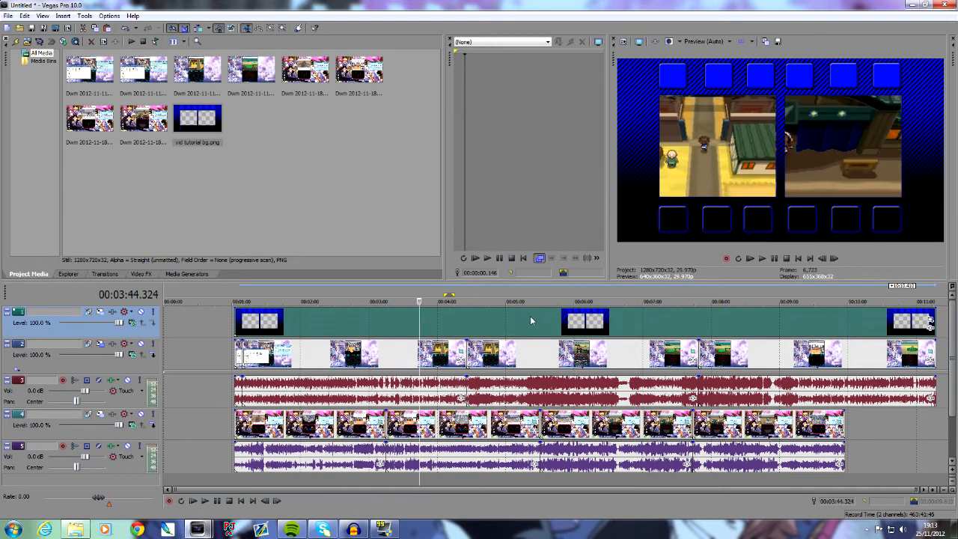
{"action": "left_click", "coordinate": [649, 318]}
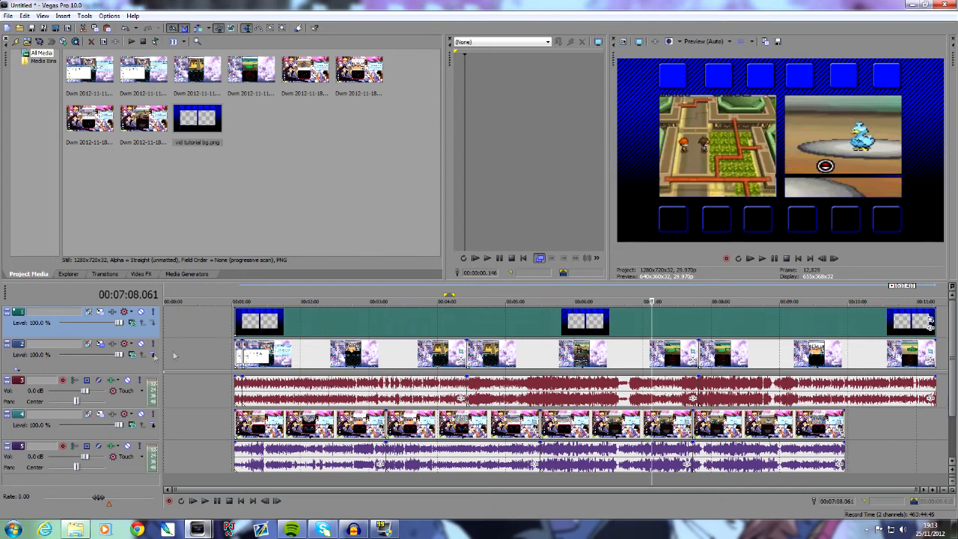
Resize track 2 freehand in Track Motion, leaving Y at about -1.30, and set its width and height to 500.
{"action": "left_click", "coordinate": [101, 345]}
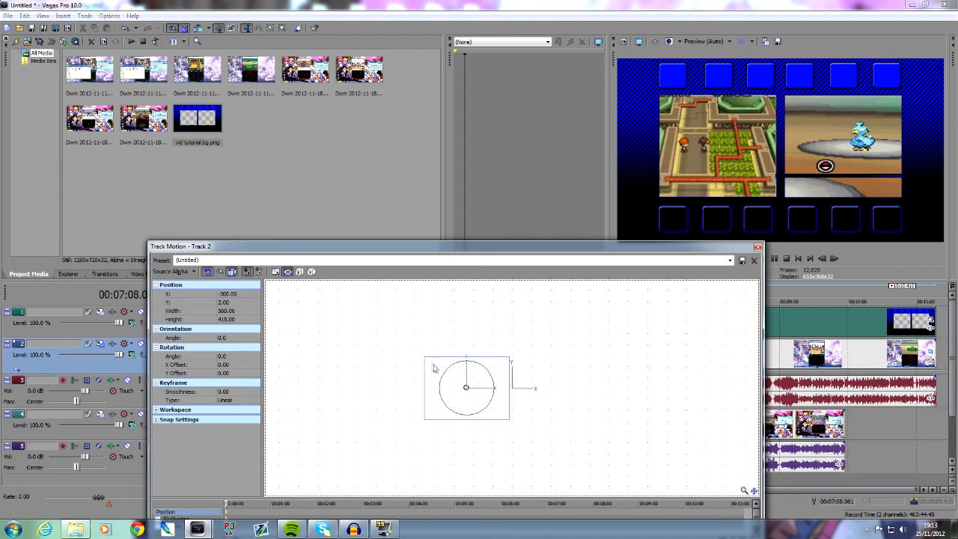
{"action": "left_click_drag", "start_coordinate": [426, 363], "coordinate": [494, 366]}
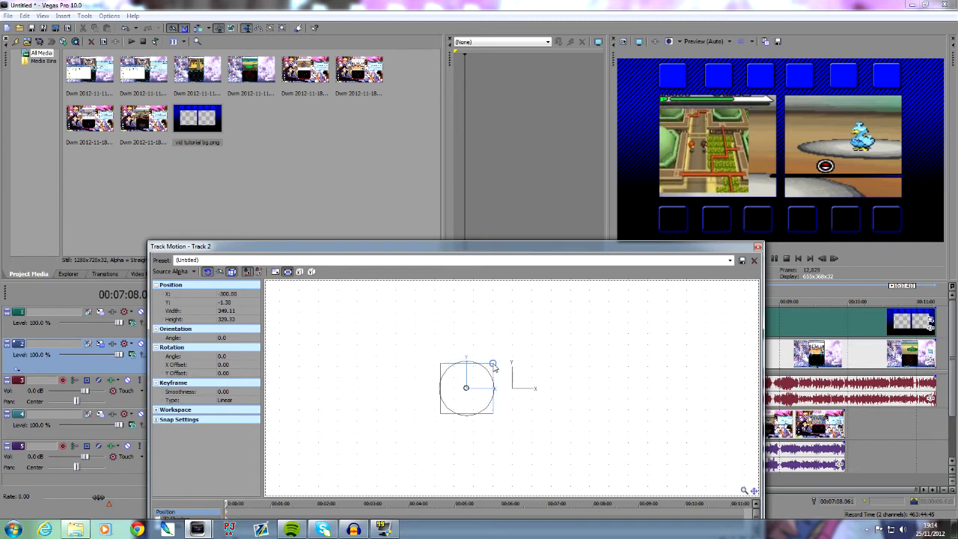
{"action": "left_click", "coordinate": [227, 303]}
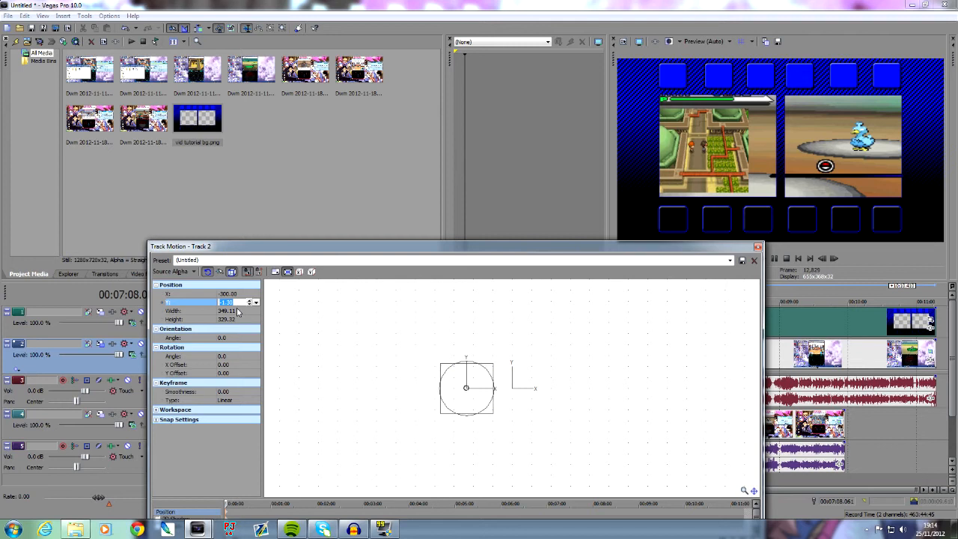
{"action": "left_click", "coordinate": [227, 310]}
{"action": "type", "text": "500"}
{"action": "key", "text": "Tab"}
{"action": "type", "text": "500"}
{"action": "left_click", "coordinate": [289, 385]}
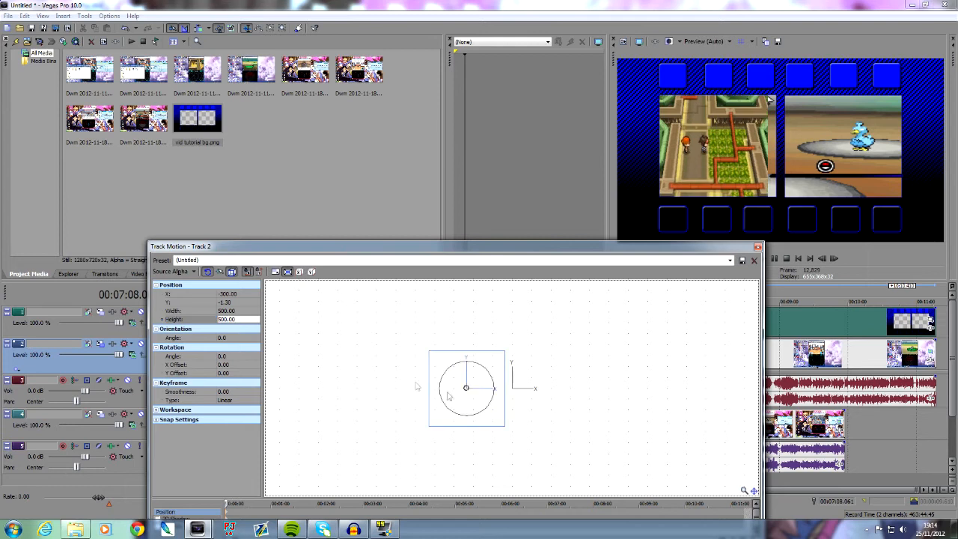
Set track 2's X position to -230 and close Track Motion.
{"action": "double_click", "coordinate": [227, 293]}
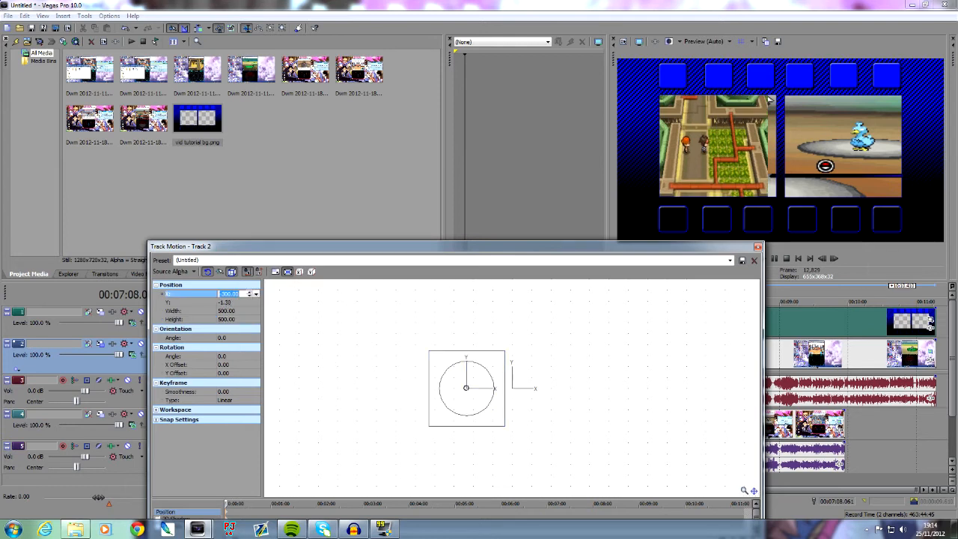
{"action": "key", "text": "BackSpace"}
{"action": "type", "text": "-230"}
{"action": "key", "text": "Return"}
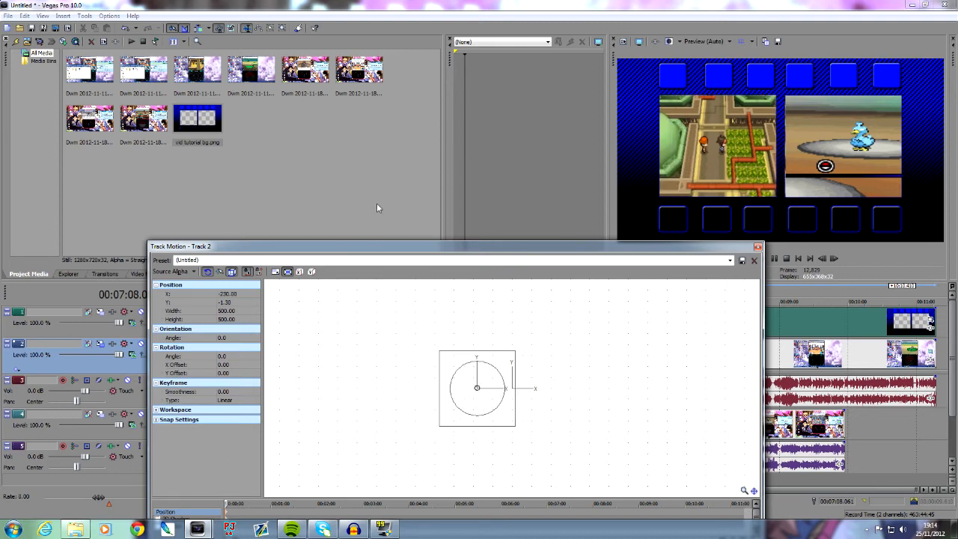
{"action": "left_click", "coordinate": [758, 246]}
Examine how both gameplay tracks sit in their windows at several timeline frames and look at track 4's motion values.
{"action": "left_click", "coordinate": [529, 480]}
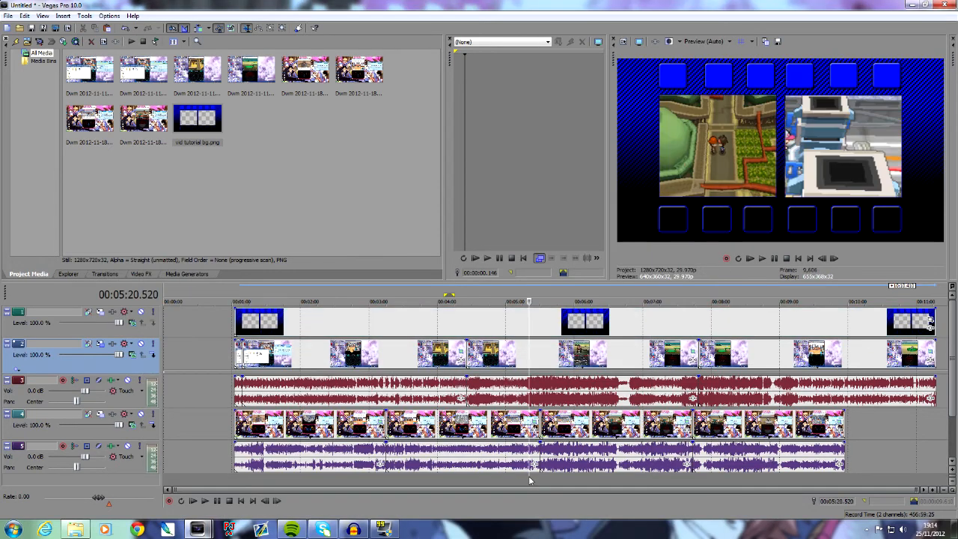
{"action": "left_click", "coordinate": [512, 480]}
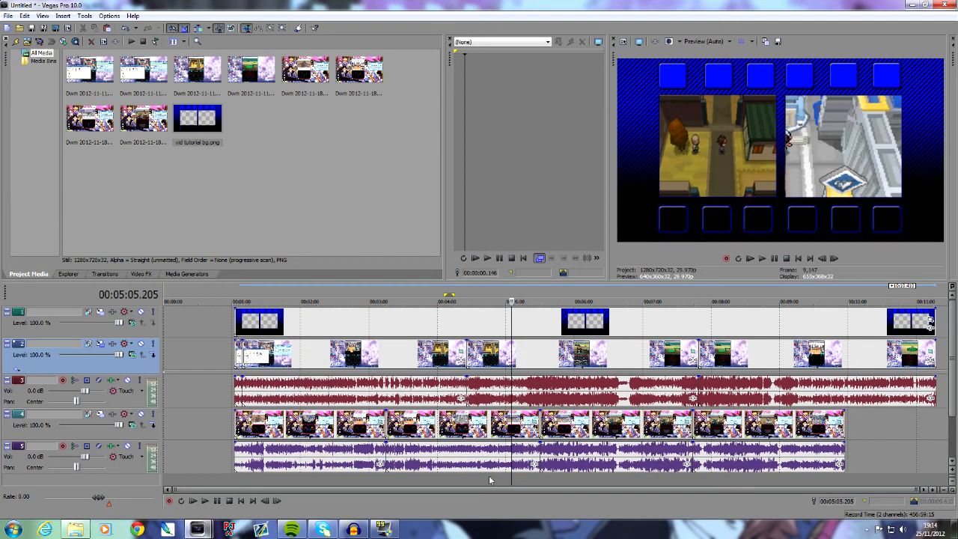
{"action": "left_click", "coordinate": [489, 479]}
{"action": "left_click", "coordinate": [629, 482]}
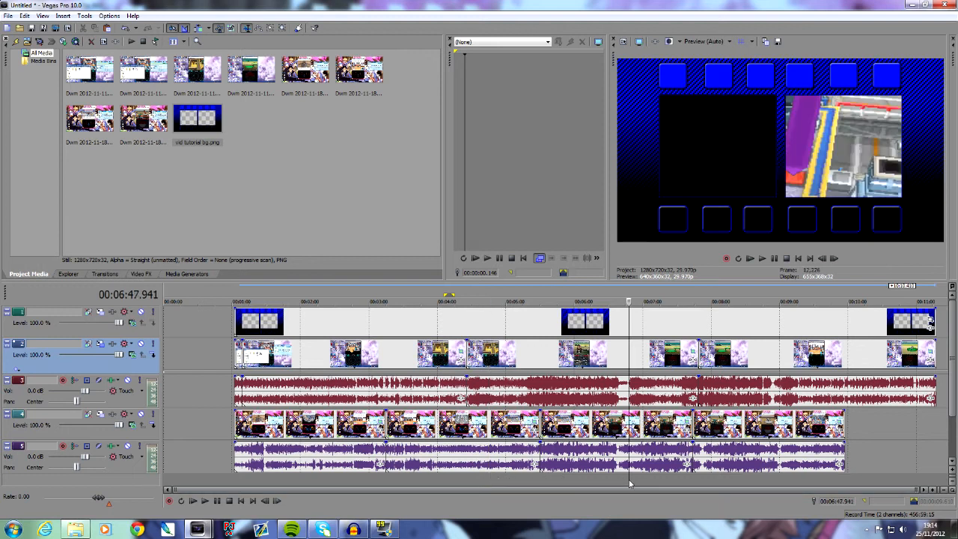
{"action": "left_click", "coordinate": [721, 479]}
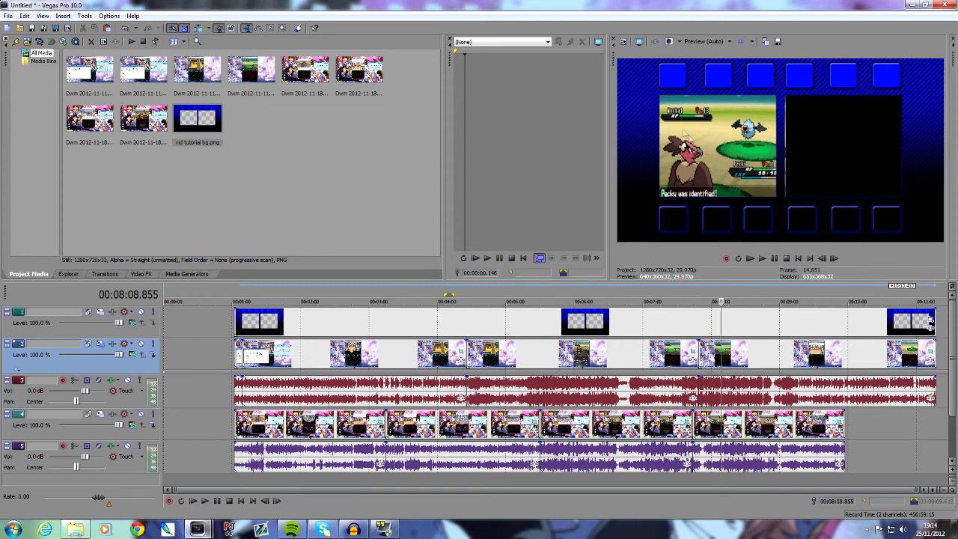
{"action": "left_click", "coordinate": [100, 414]}
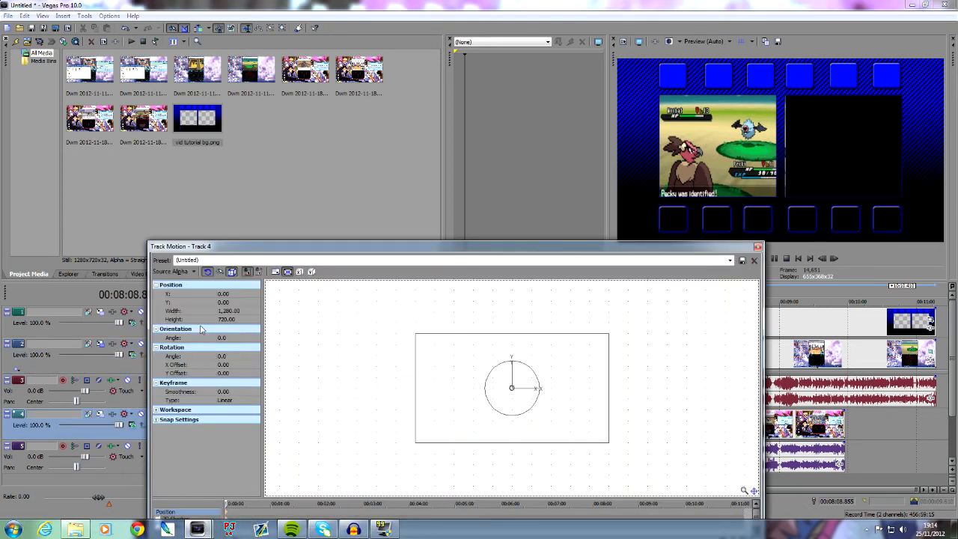
{"action": "left_click", "coordinate": [758, 247]}
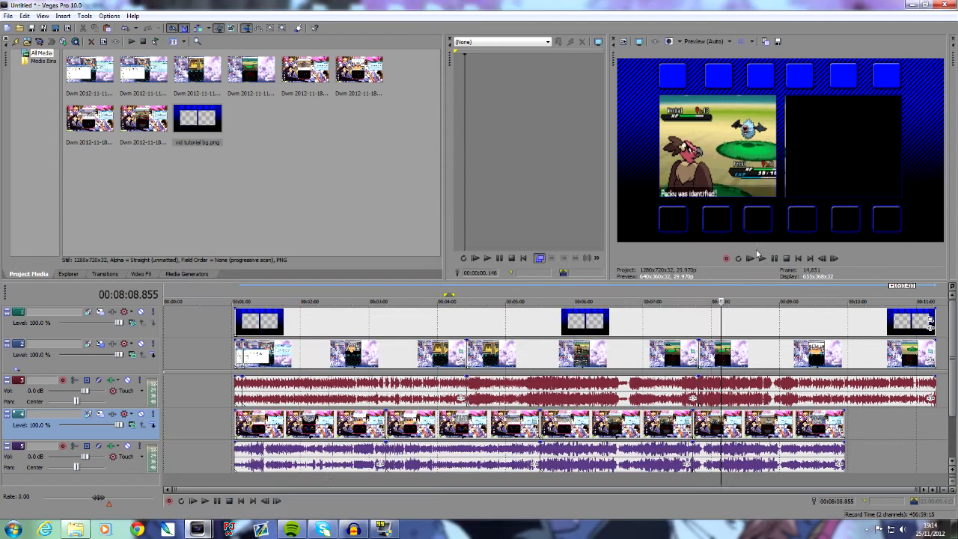
{"action": "left_click", "coordinate": [405, 475]}
{"action": "left_click", "coordinate": [464, 475]}
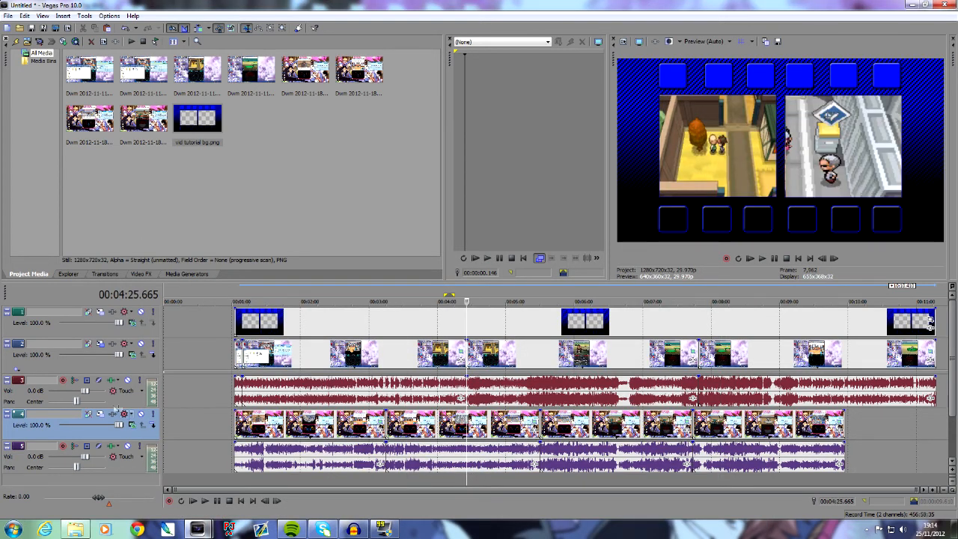
{"action": "left_click", "coordinate": [88, 414]}
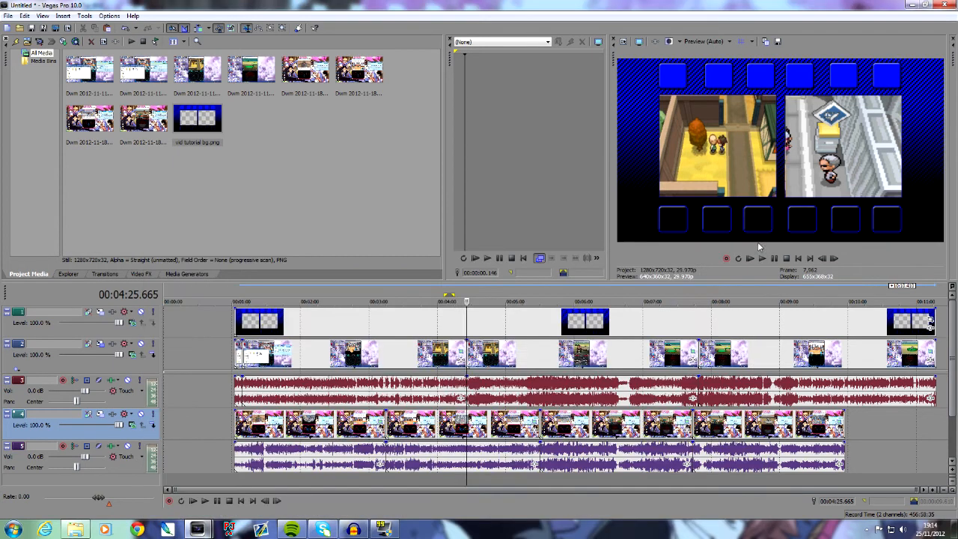
{"action": "left_click", "coordinate": [758, 246]}
Check track 2's motion position and set track 4's X position to 230.
{"action": "left_click", "coordinate": [98, 344]}
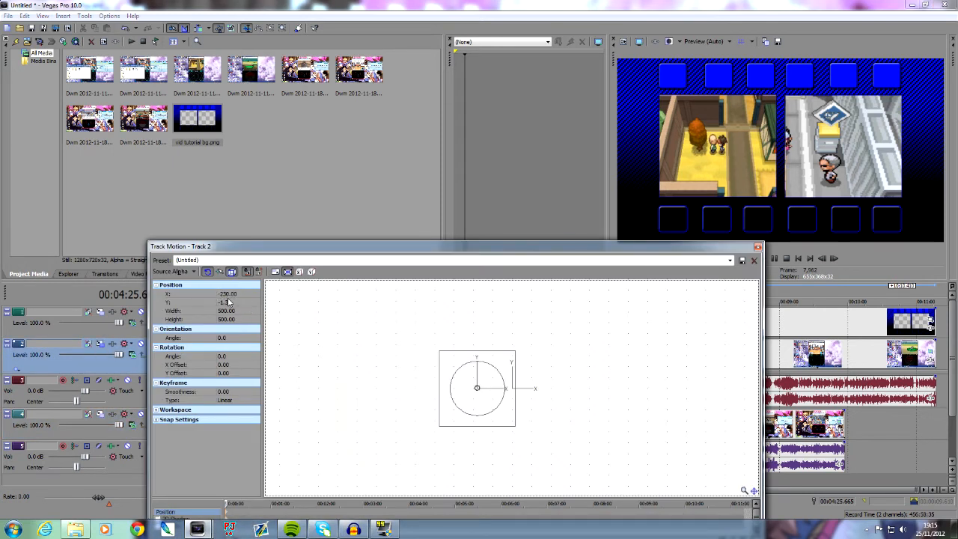
{"action": "left_click", "coordinate": [759, 247]}
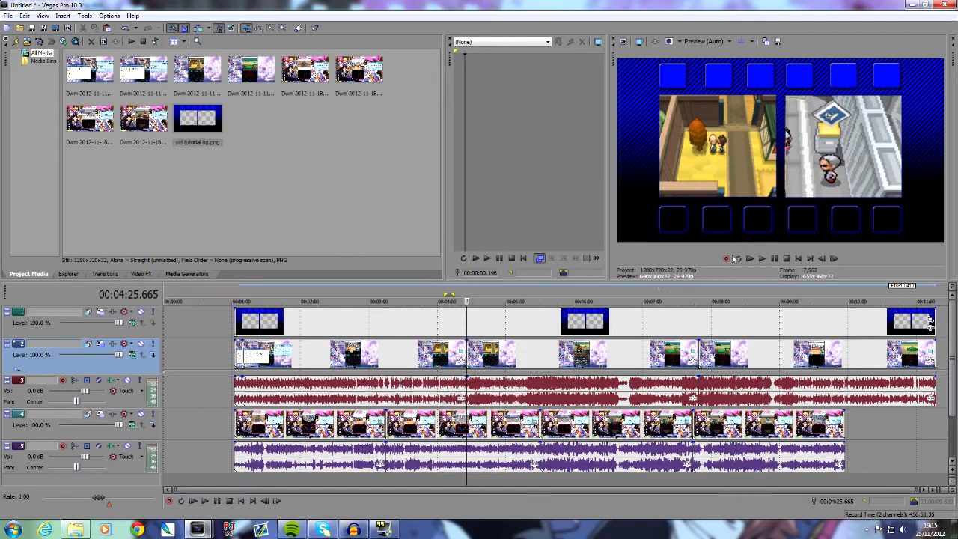
{"action": "left_click", "coordinate": [101, 421]}
{"action": "left_click", "coordinate": [100, 417]}
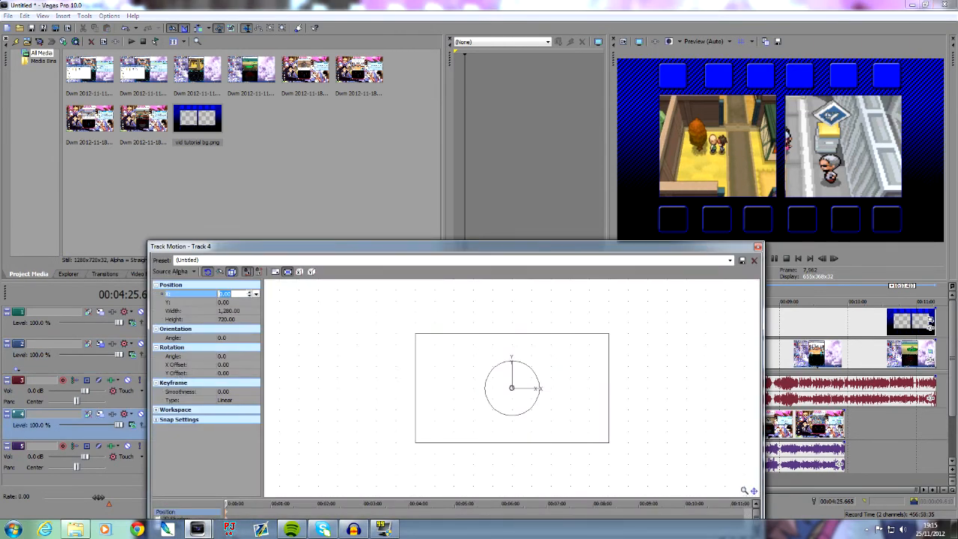
{"action": "left_click", "coordinate": [219, 461]}
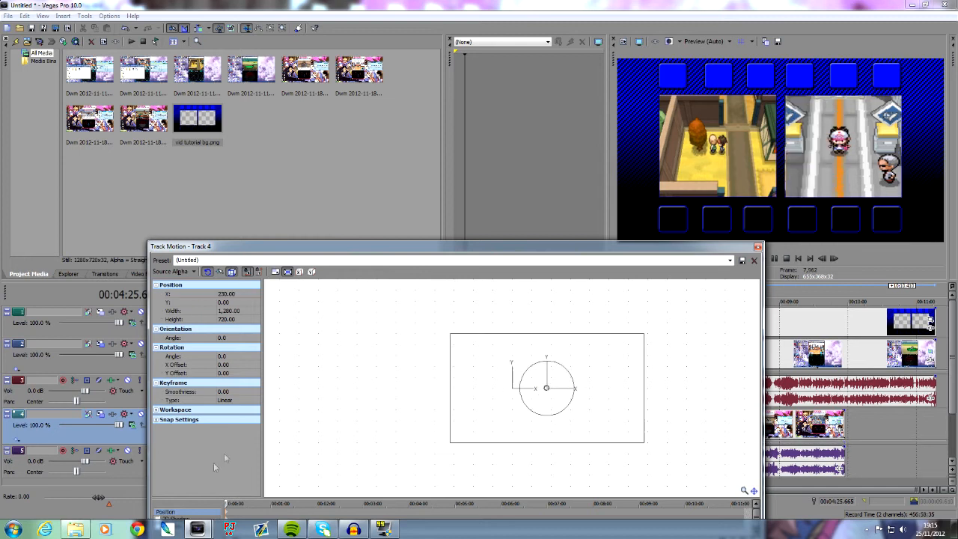
{"action": "left_click", "coordinate": [759, 247]}
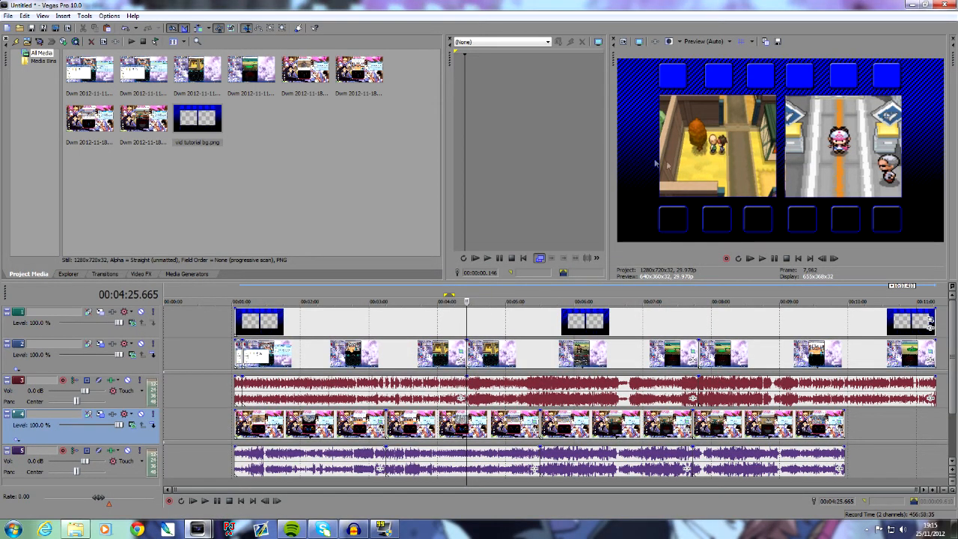
Match track 4's motion to track 2's remaining values by setting Y to -1.30 and both width and height to 500.
{"action": "left_click", "coordinate": [99, 343]}
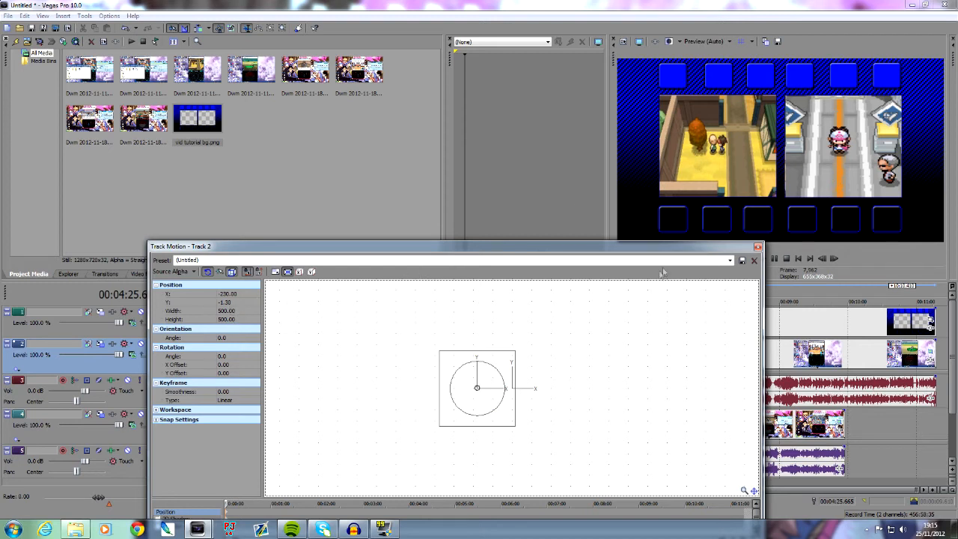
{"action": "left_click", "coordinate": [758, 248]}
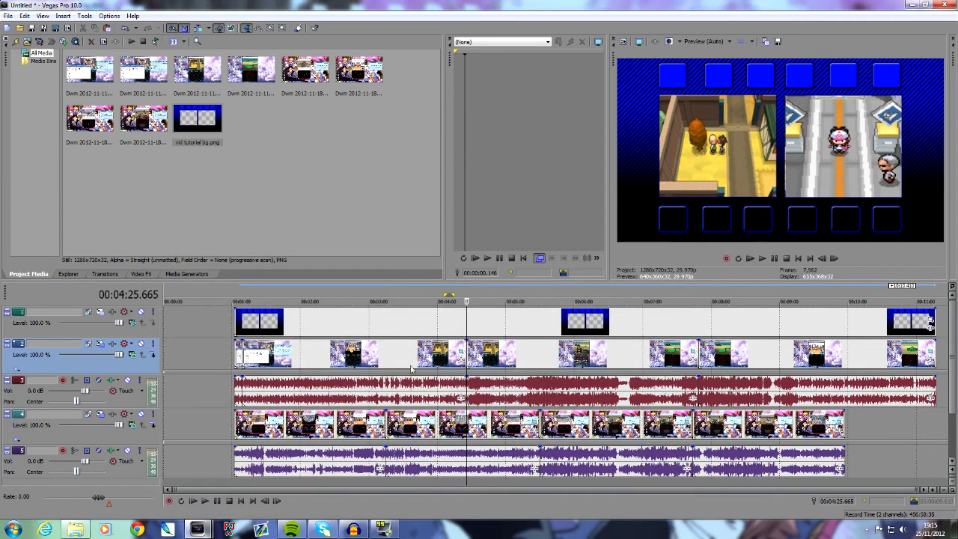
{"action": "left_click", "coordinate": [100, 414]}
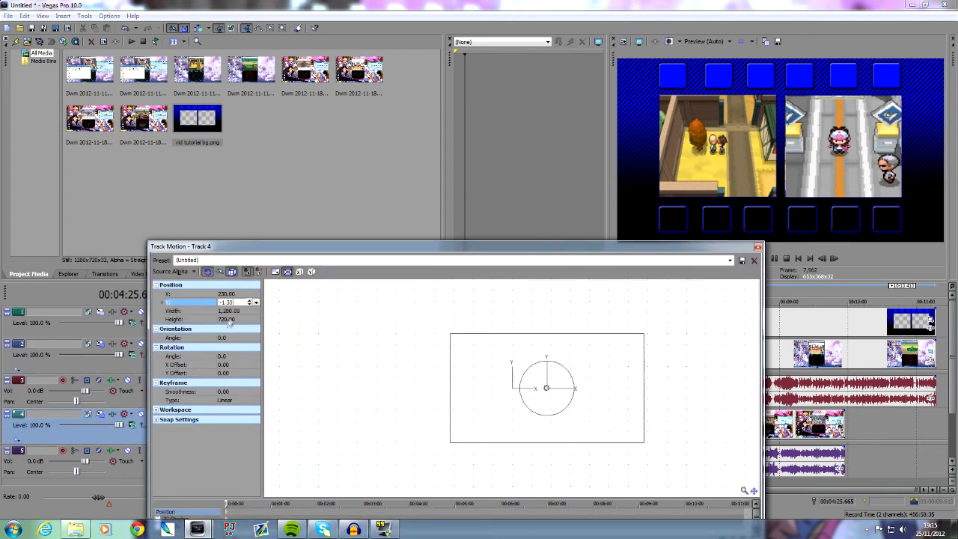
{"action": "key", "text": "Tab"}
{"action": "key", "text": "Tab"}
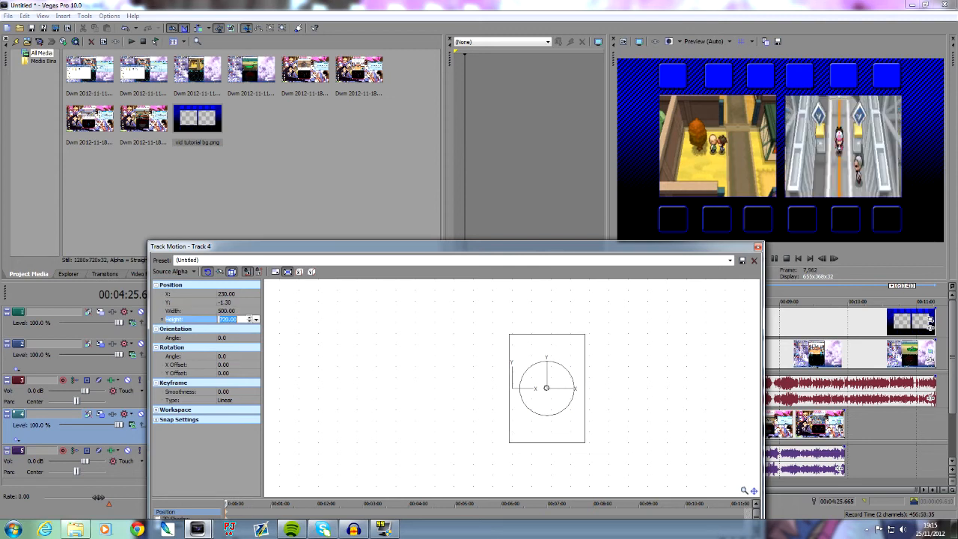
{"action": "key", "text": "Return"}
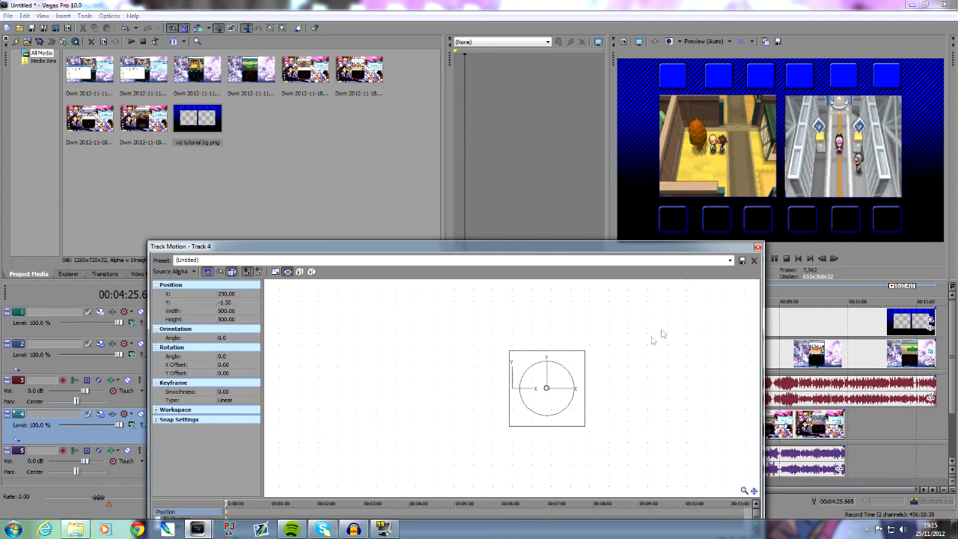
Close track 4's Track Motion and check how both gameplay videos sit in their windows at several points along the timeline.
{"action": "left_click", "coordinate": [757, 247]}
{"action": "left_click", "coordinate": [583, 483]}
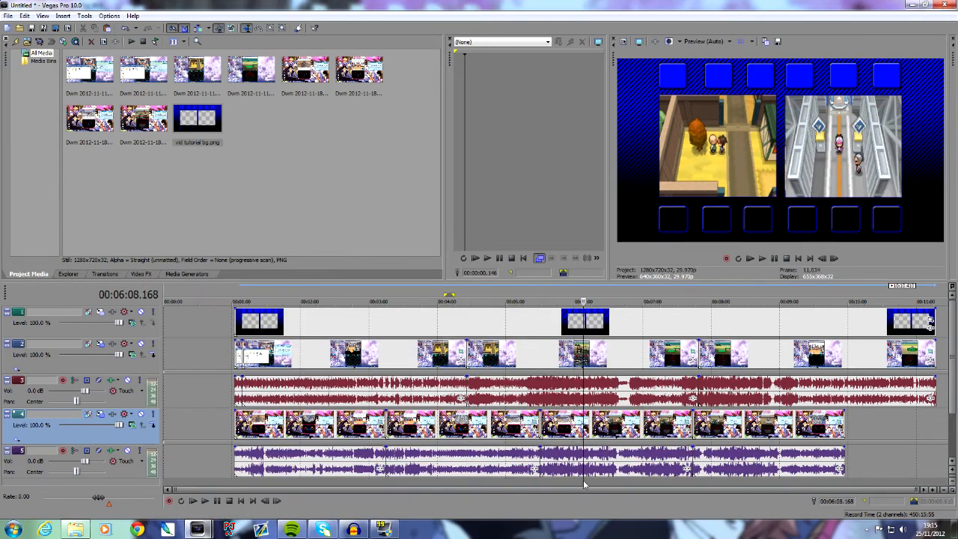
{"action": "left_click", "coordinate": [714, 485]}
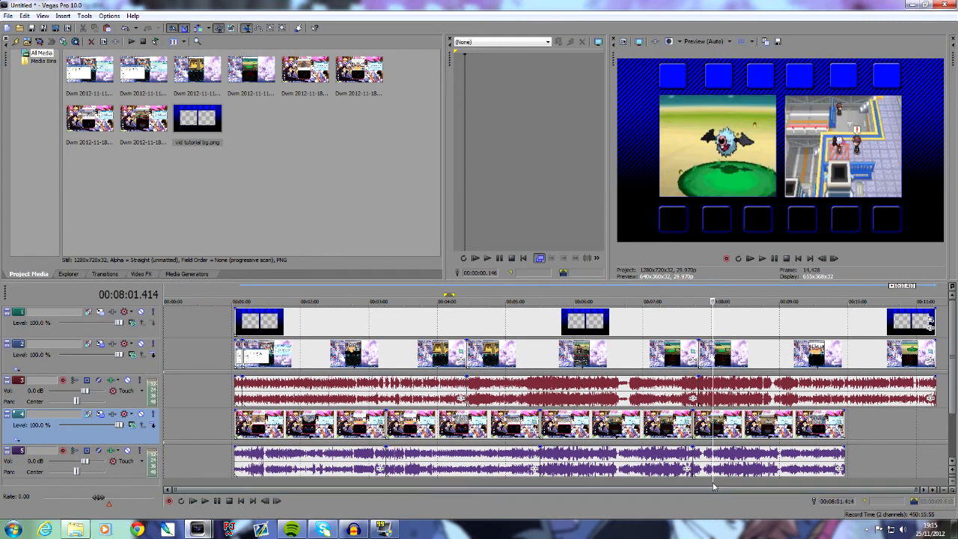
{"action": "left_click", "coordinate": [757, 484]}
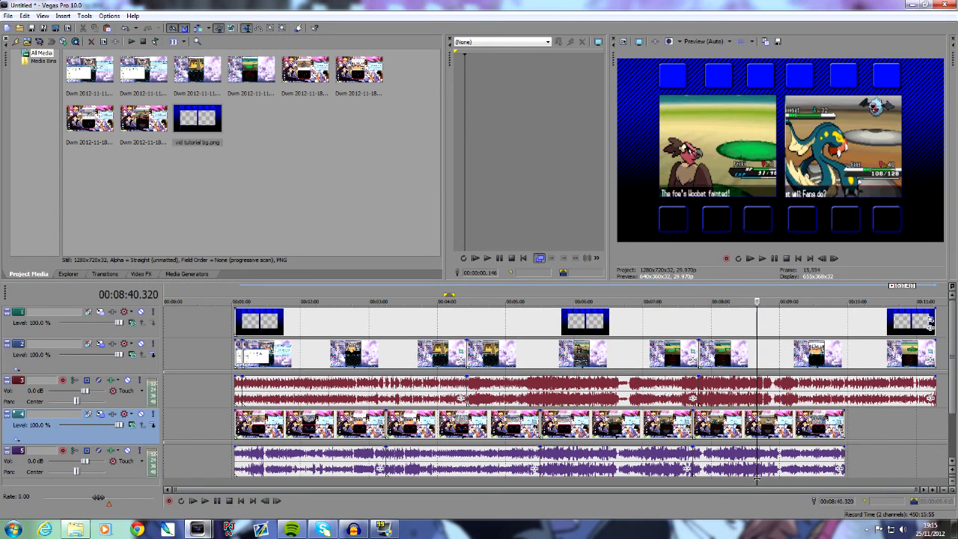
{"action": "left_click", "coordinate": [802, 483]}
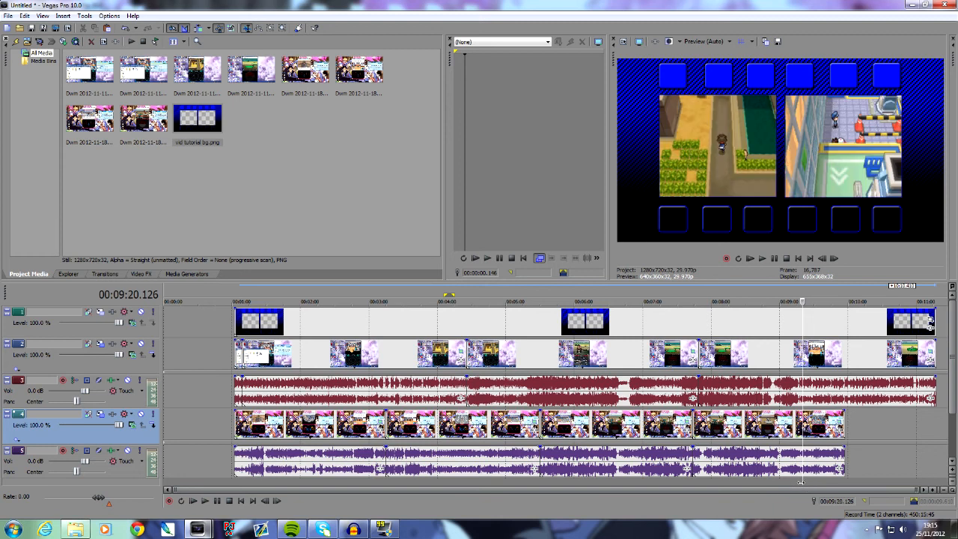
{"action": "left_click", "coordinate": [783, 485]}
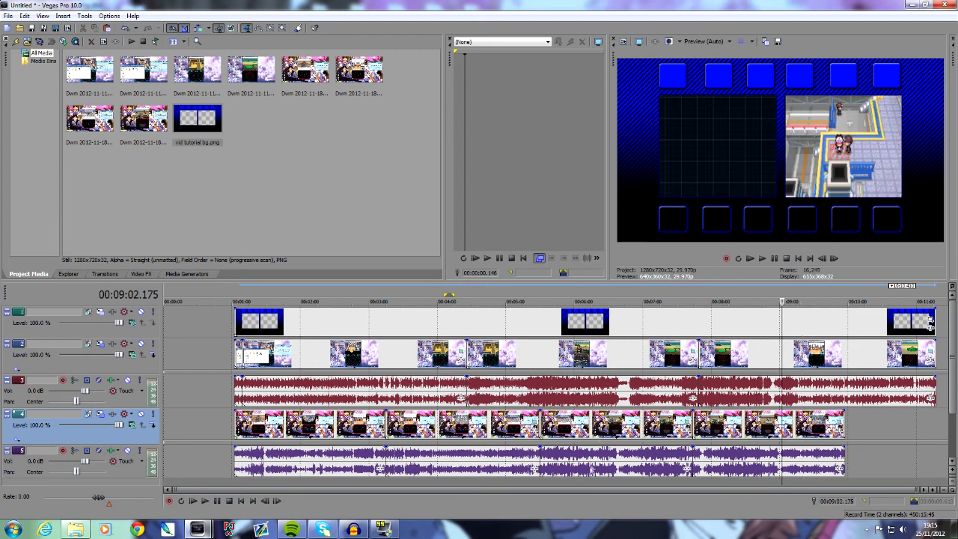
{"action": "left_click", "coordinate": [587, 487]}
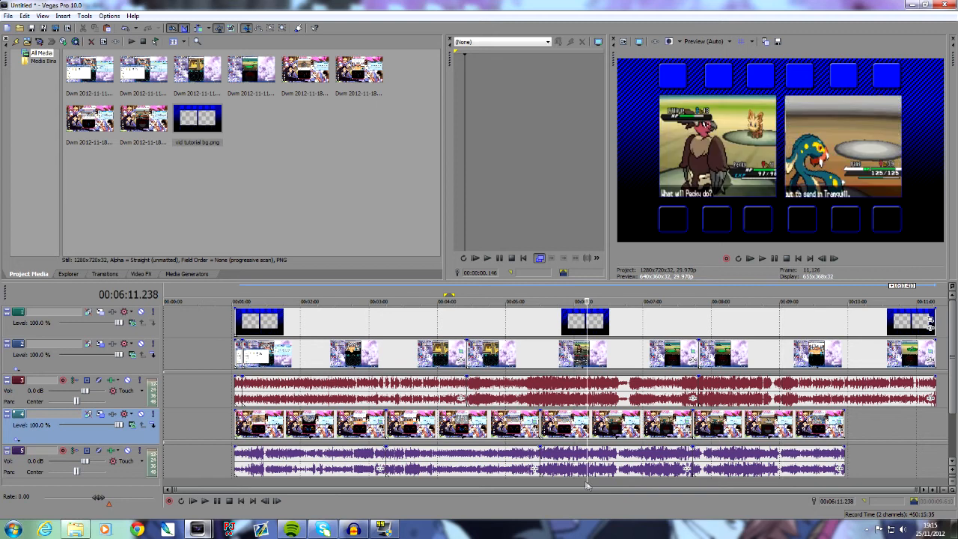
{"action": "left_click", "coordinate": [525, 483]}
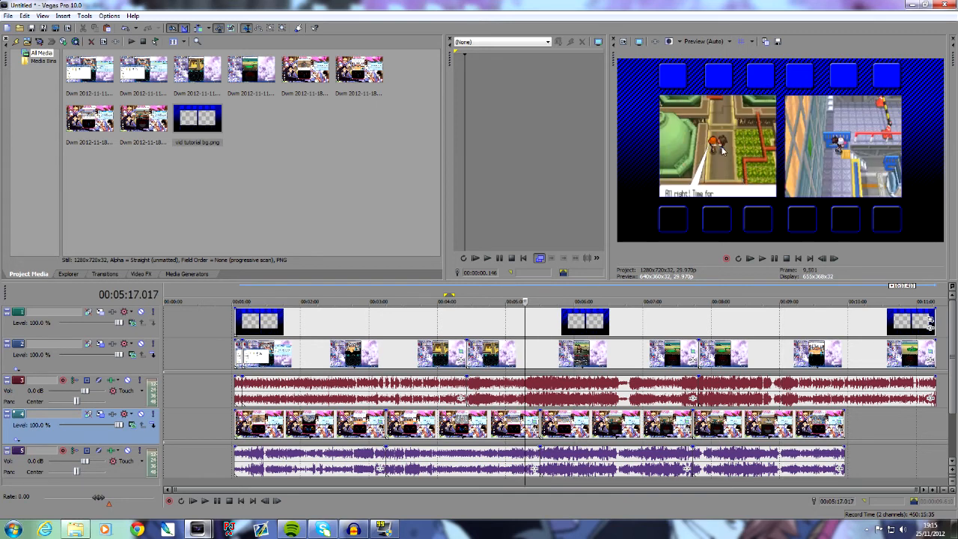
{"action": "left_click", "coordinate": [415, 485]}
{"action": "left_click", "coordinate": [364, 485]}
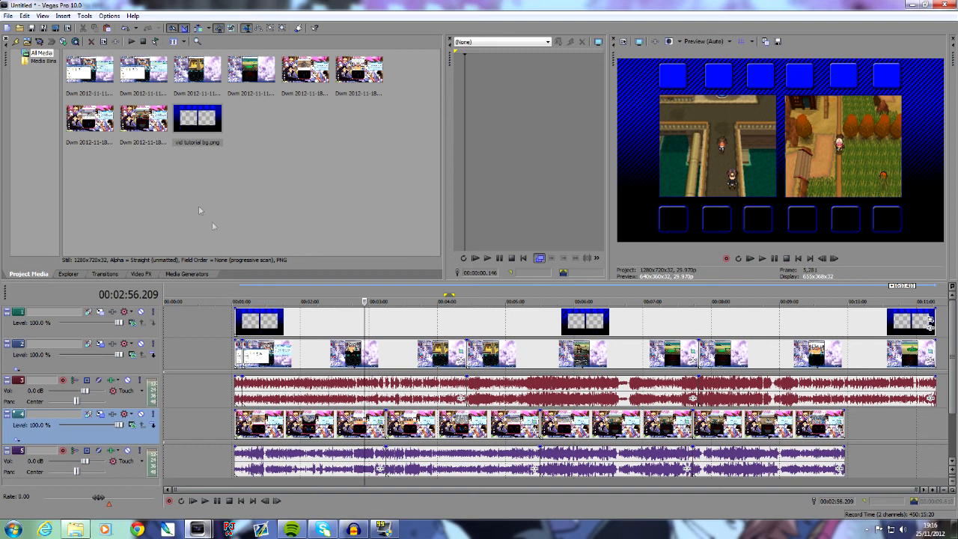
Import part 8.wav from the Audio folder's Pokemon Black and White 2 subfolder and place it on a new track at the clips' start.
{"action": "left_click", "coordinate": [27, 42]}
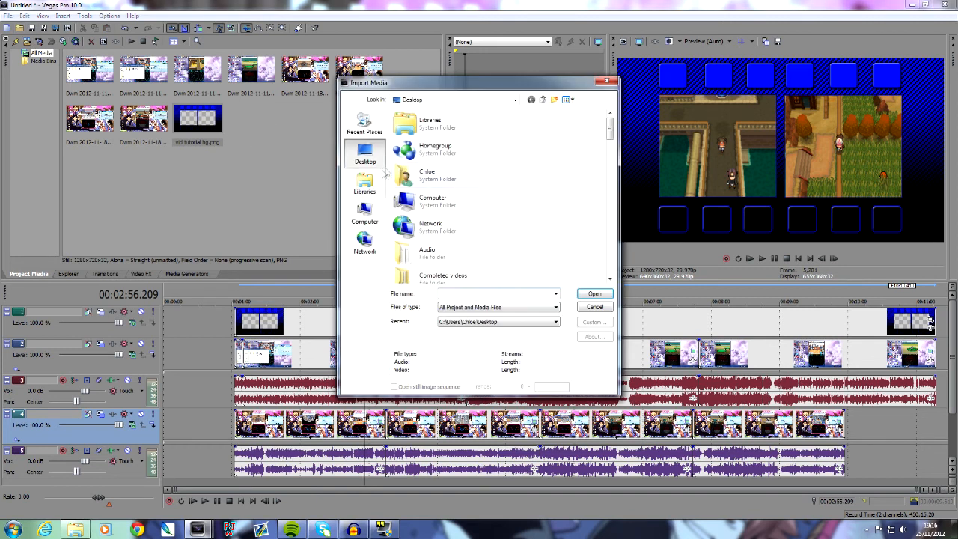
{"action": "double_click", "coordinate": [445, 253]}
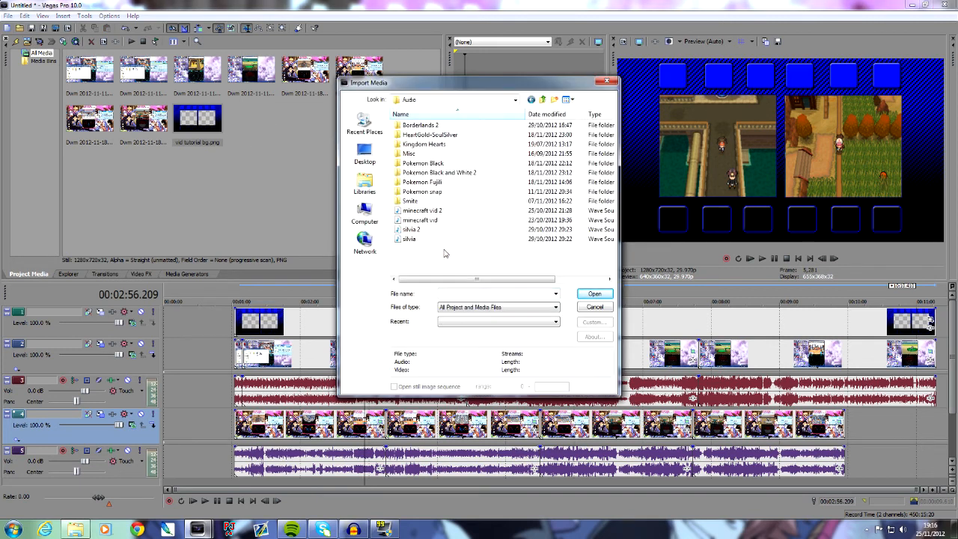
{"action": "double_click", "coordinate": [439, 174]}
{"action": "double_click", "coordinate": [421, 195]}
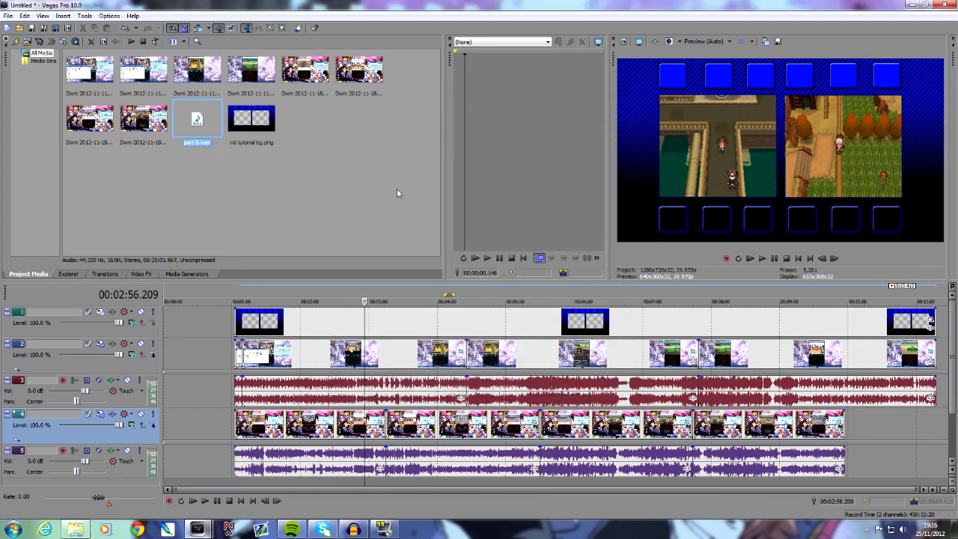
{"action": "left_click_drag", "start_coordinate": [200, 126], "coordinate": [242, 486]}
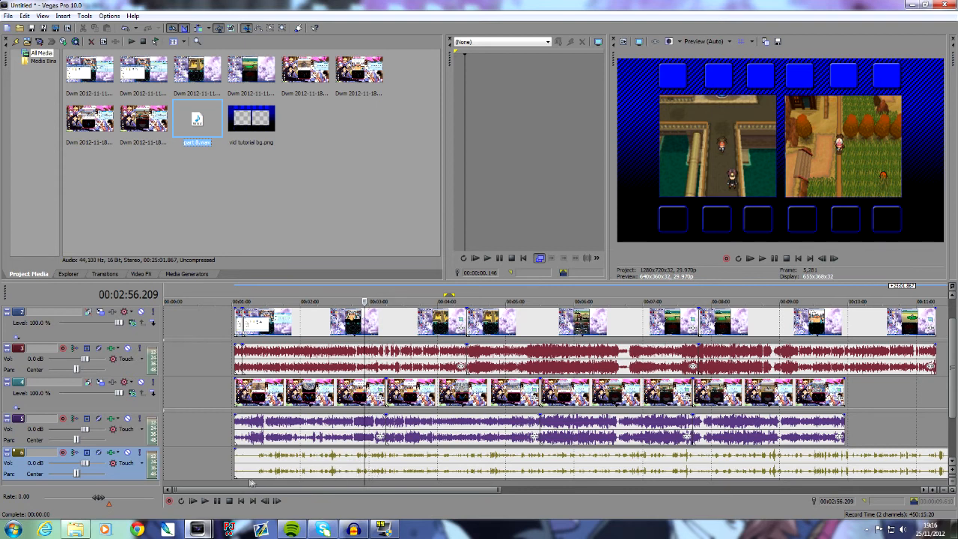
Shift the part 8.wav audio earlier on the timeline so it starts at about 00:00:47.481, ahead of the gameplay clips.
{"action": "left_click", "coordinate": [329, 486]}
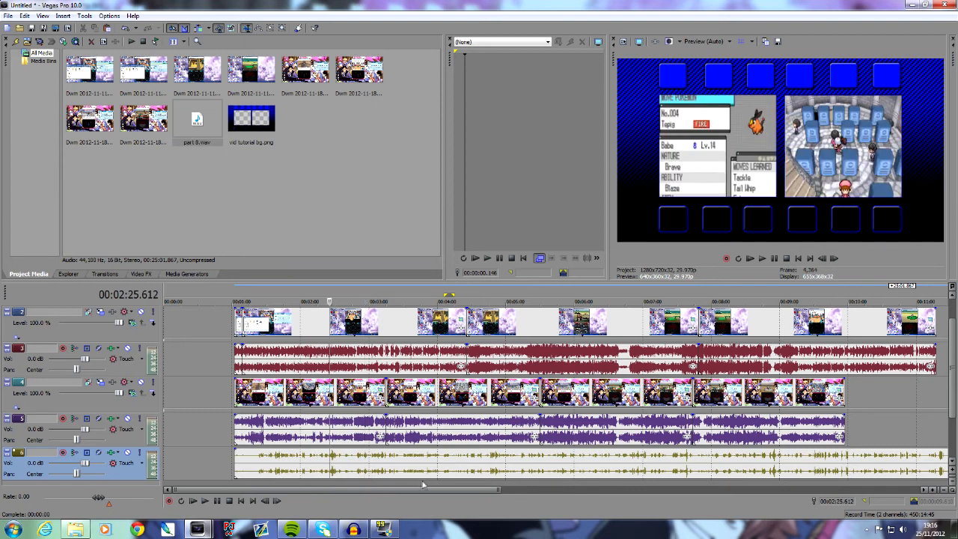
{"action": "left_click", "coordinate": [434, 485]}
{"action": "left_click_drag", "start_coordinate": [328, 474], "coordinate": [307, 480]}
{"action": "left_click", "coordinate": [302, 483]}
{"action": "left_click", "coordinate": [319, 483]}
{"action": "left_click", "coordinate": [365, 477]}
{"action": "left_click", "coordinate": [366, 479]}
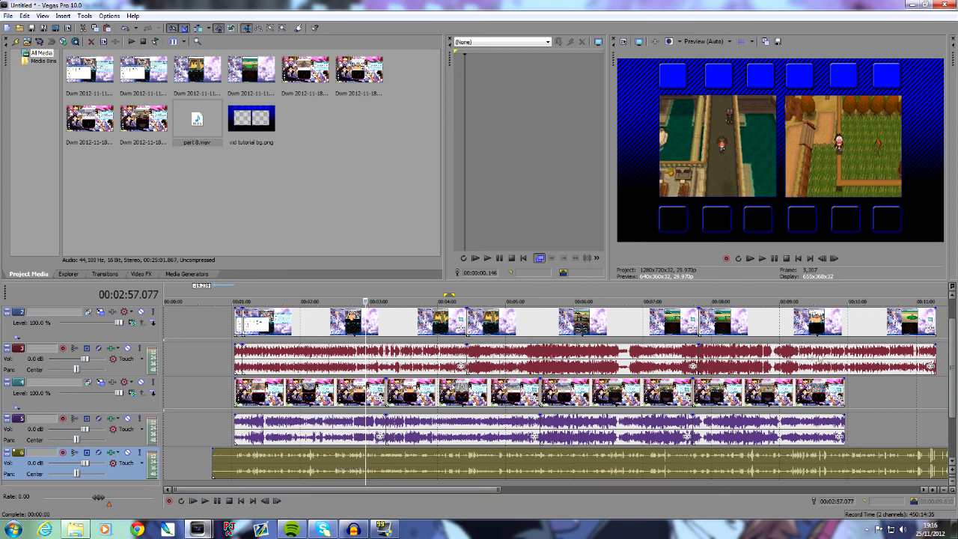
{"action": "left_click_drag", "start_coordinate": [767, 478], "coordinate": [734, 473]}
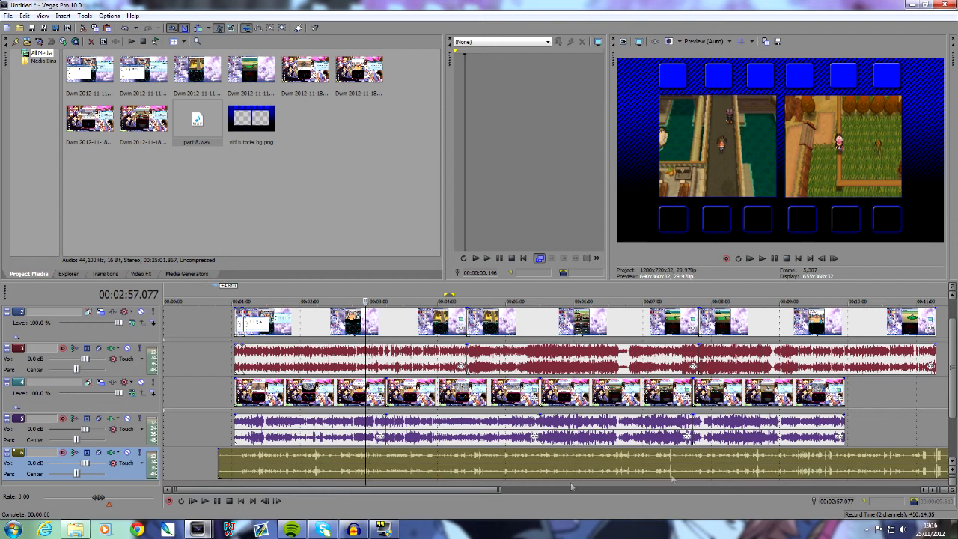
Cut away the opening of the part 8.wav audio from 00:00:47.481 to 00:01:09.102.
{"action": "mouse_move", "coordinate": [238, 483]}
{"action": "left_mouse_down"}
{"action": "mouse_move", "coordinate": [215, 486]}
{"action": "mouse_move", "coordinate": [234, 483]}
{"action": "left_mouse_up"}
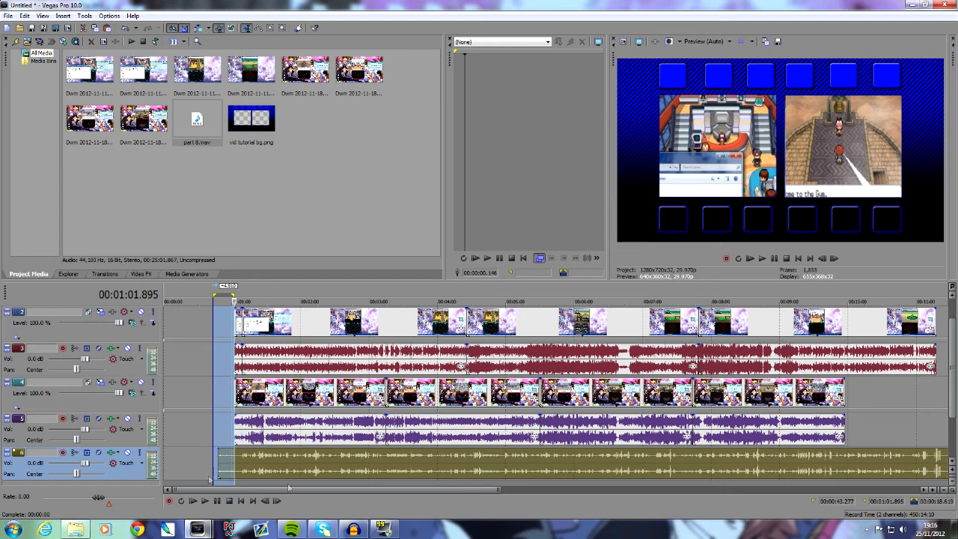
{"action": "left_click_drag", "start_coordinate": [356, 484], "coordinate": [423, 484]}
{"action": "left_click_drag", "start_coordinate": [317, 484], "coordinate": [220, 482]}
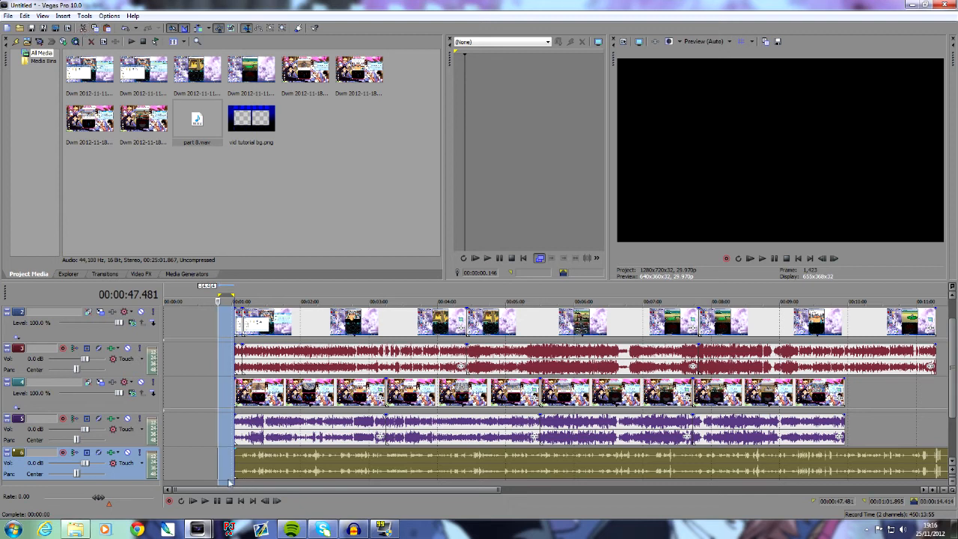
{"action": "left_click_drag", "start_coordinate": [234, 483], "coordinate": [240, 483]}
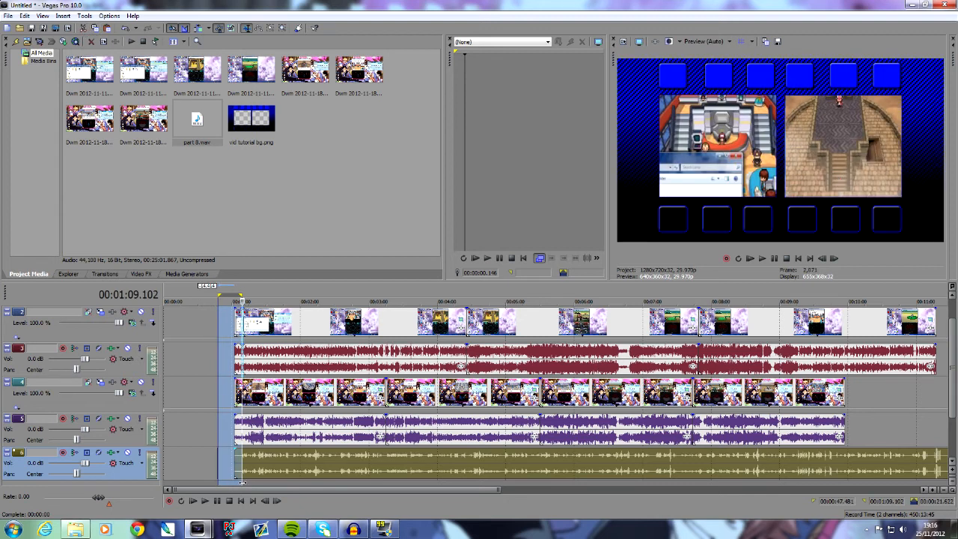
{"action": "left_click", "coordinate": [404, 473]}
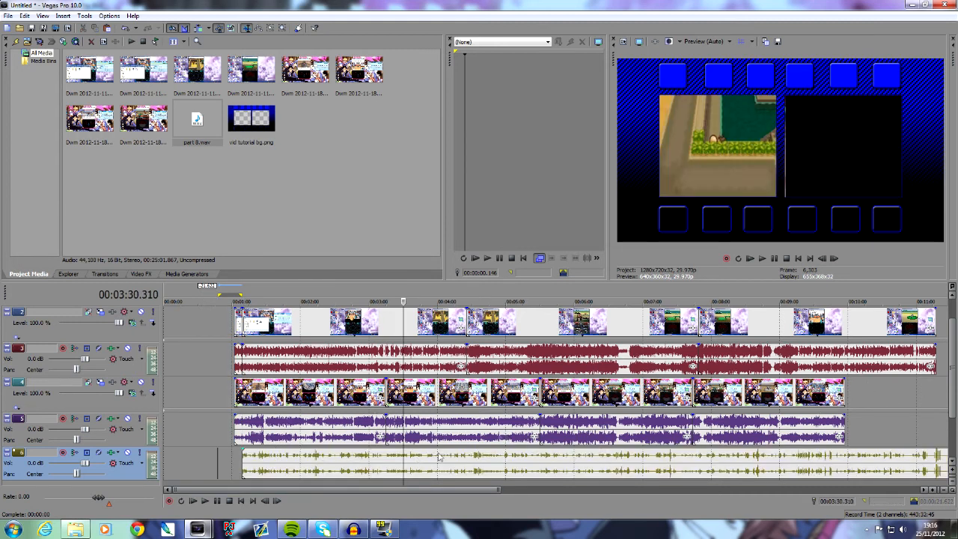
Select the timeline from 00:01:01.895 to 00:25:49.348 and open Render As, dismissing the performance alert.
{"action": "left_click_drag", "start_coordinate": [234, 485], "coordinate": [913, 470]}
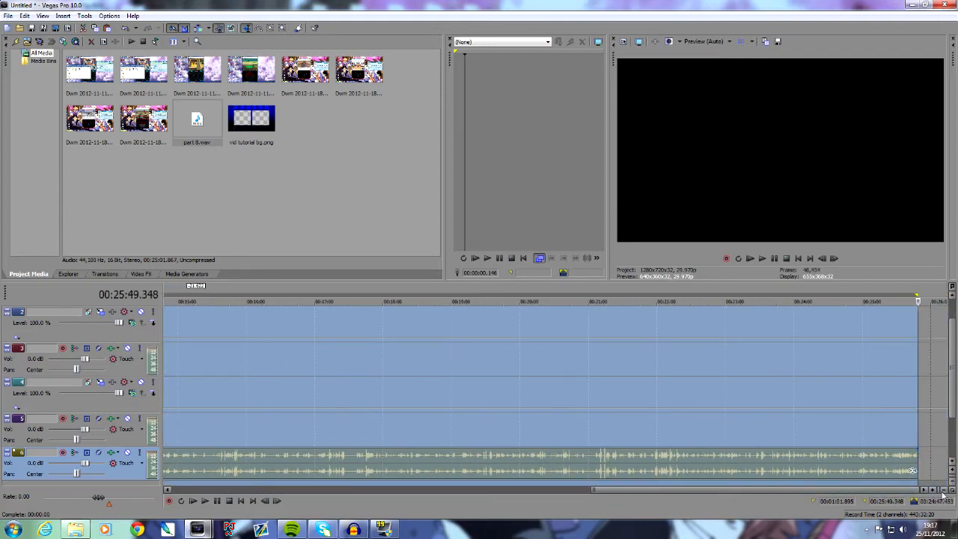
{"action": "scroll", "coordinate": [913, 470], "scroll_direction": "down", "scroll_amount": 6}
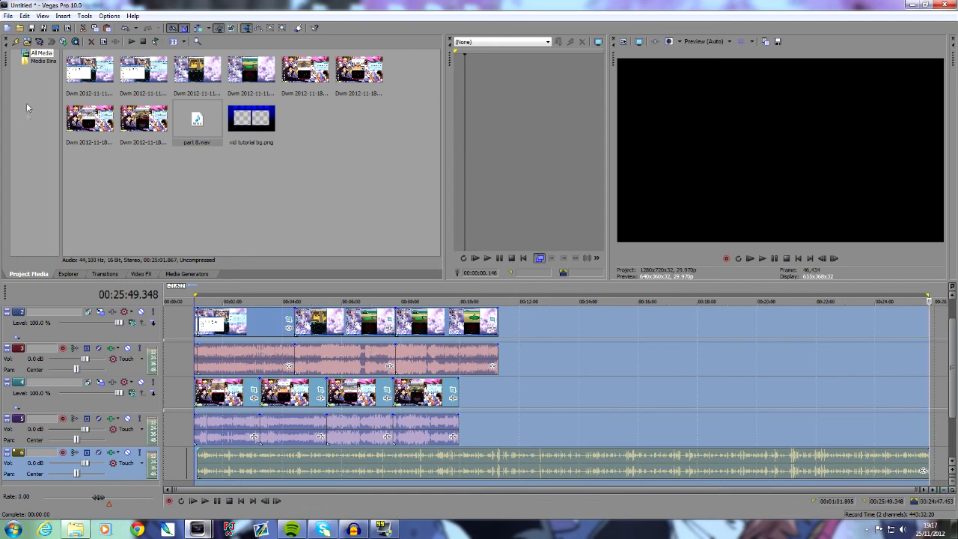
{"action": "left_click", "coordinate": [8, 15]}
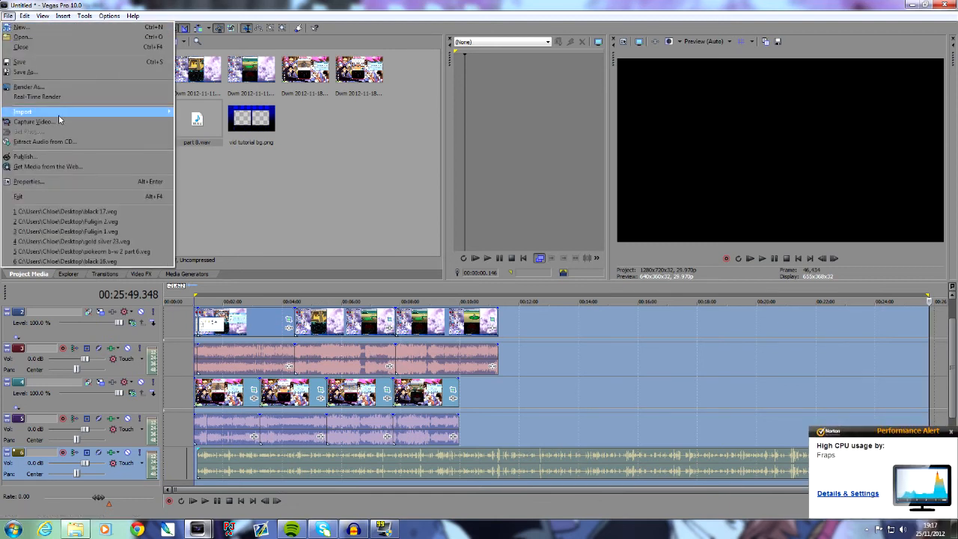
{"action": "left_click", "coordinate": [48, 88]}
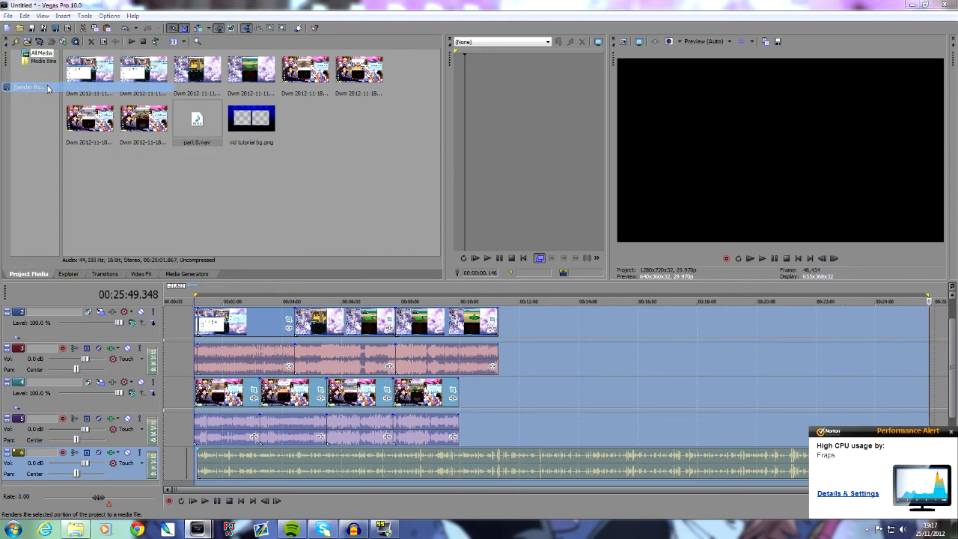
{"action": "left_click", "coordinate": [951, 432]}
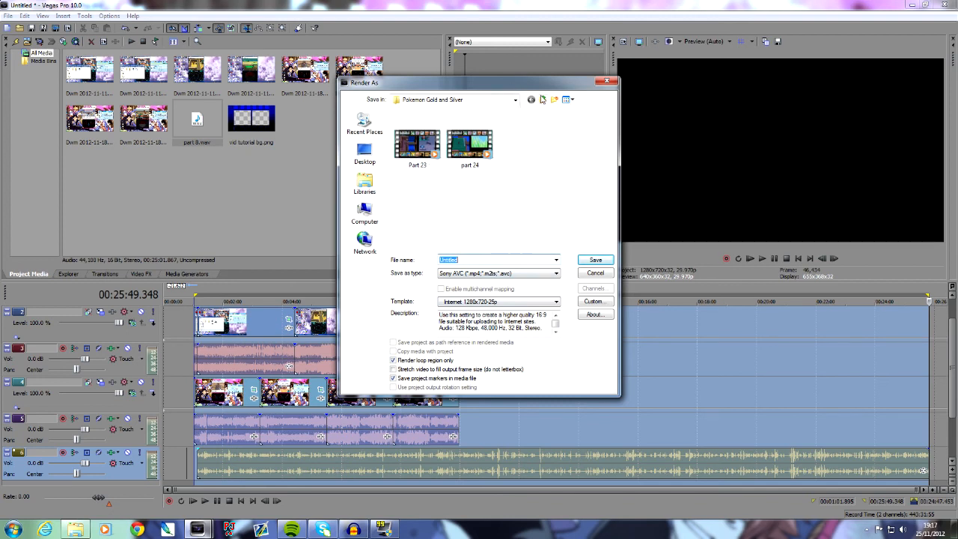
Set the render destination to the Pokemon Black and White 2 folder in Completed videos, then cancel the render.
{"action": "left_click", "coordinate": [543, 99]}
{"action": "left_click", "coordinate": [543, 99]}
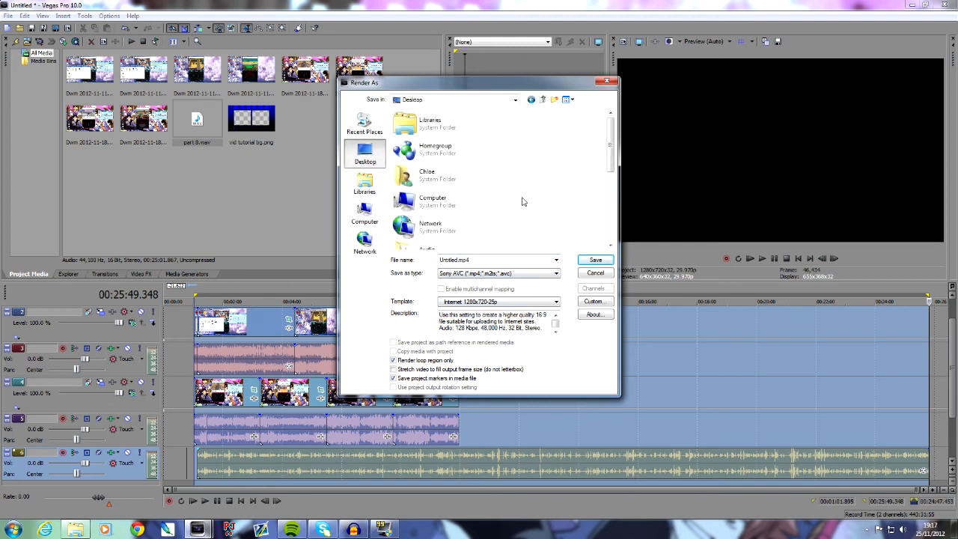
{"action": "scroll", "coordinate": [509, 185], "scroll_direction": "down", "scroll_amount": 2}
{"action": "double_click", "coordinate": [438, 225]}
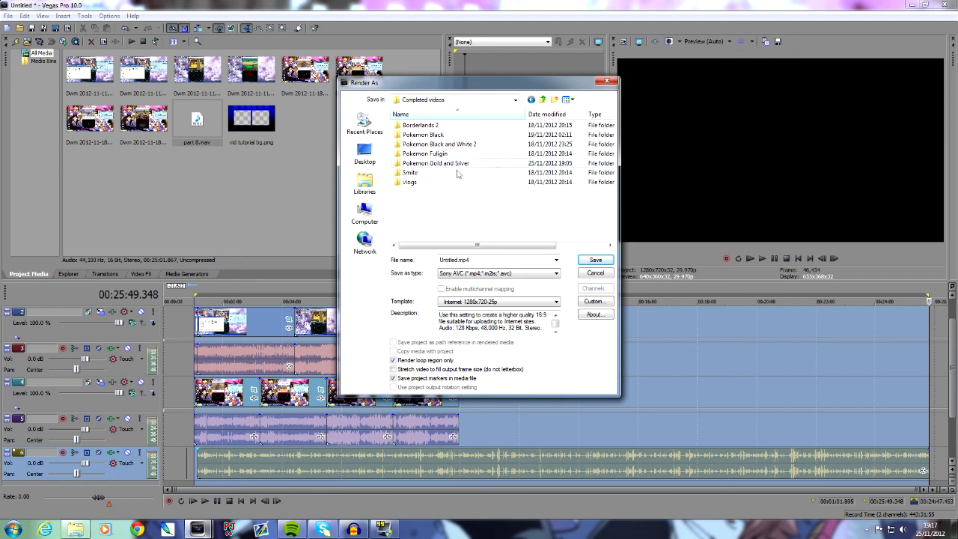
{"action": "double_click", "coordinate": [459, 146]}
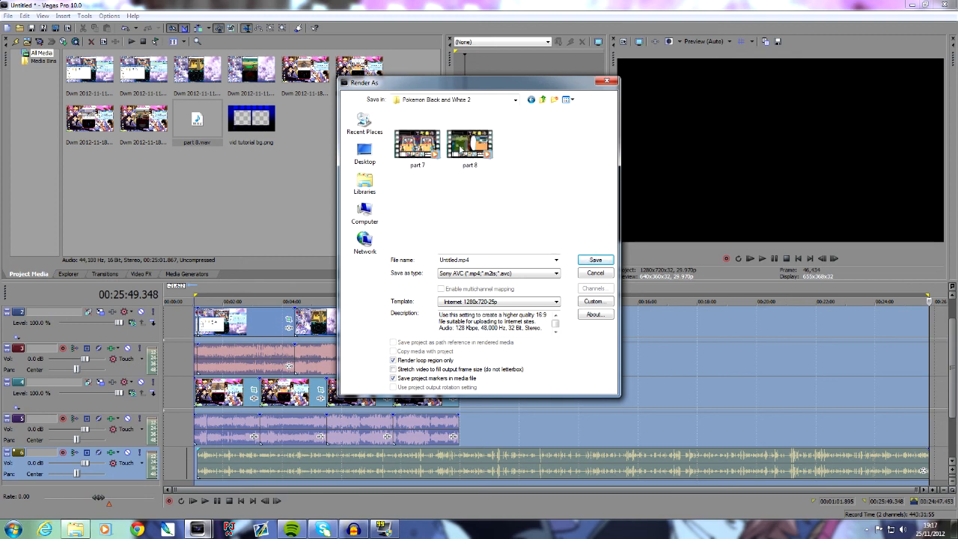
{"action": "double_click", "coordinate": [470, 259]}
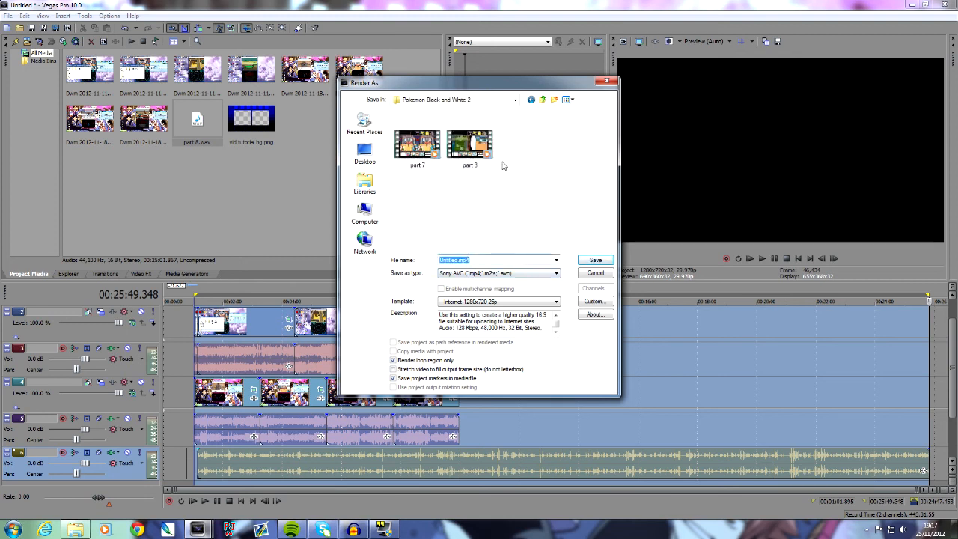
{"action": "left_click", "coordinate": [610, 84]}
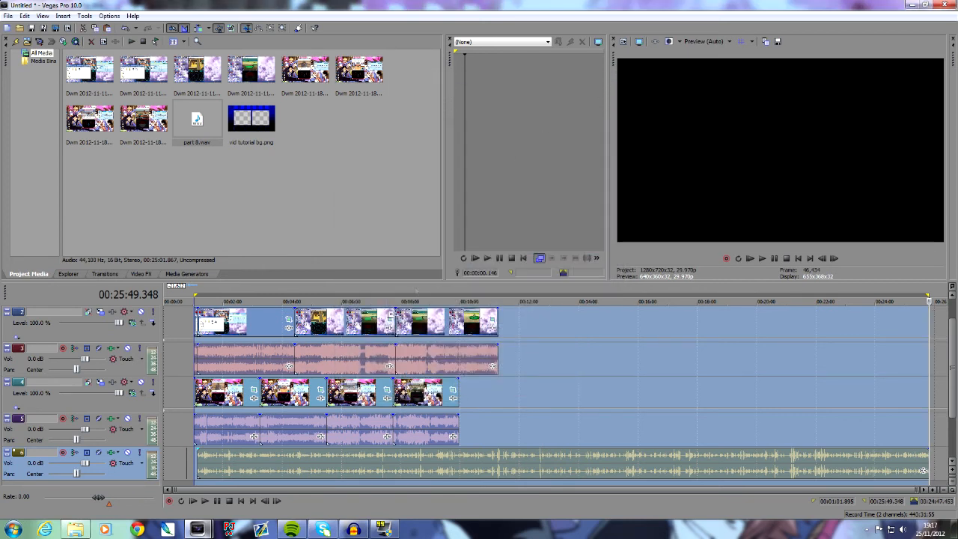
Create two consecutive timeline regions, from 00:01:01.895 to 00:04:25.665 and from 00:04:25.665 to 00:11:17.310.
{"action": "left_click", "coordinate": [202, 485]}
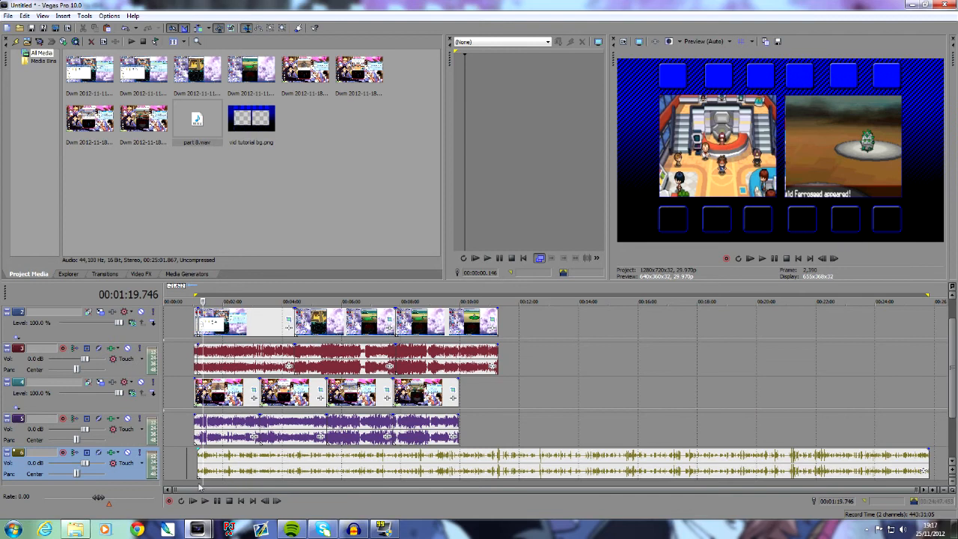
{"action": "left_click_drag", "start_coordinate": [194, 482], "coordinate": [294, 474]}
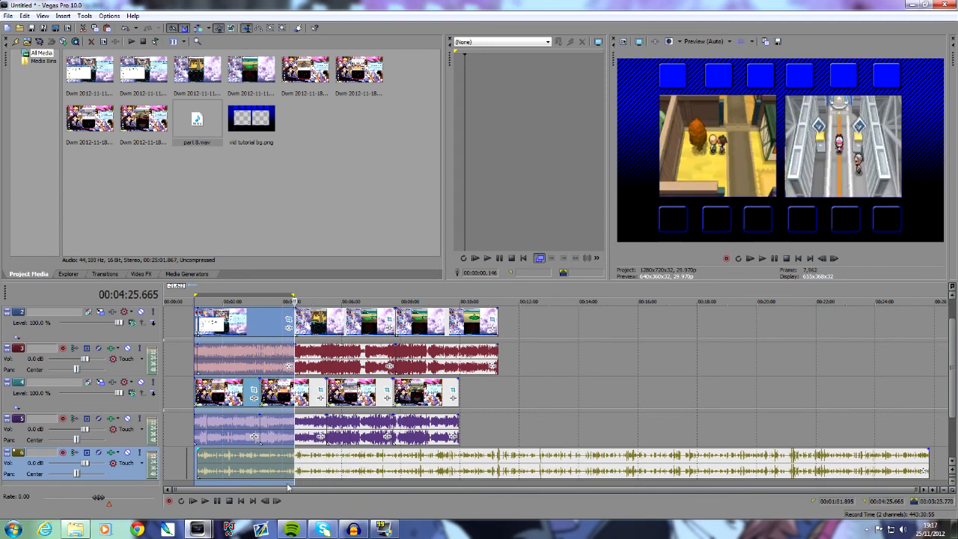
{"action": "key", "text": "r"}
{"action": "left_click", "coordinate": [310, 481]}
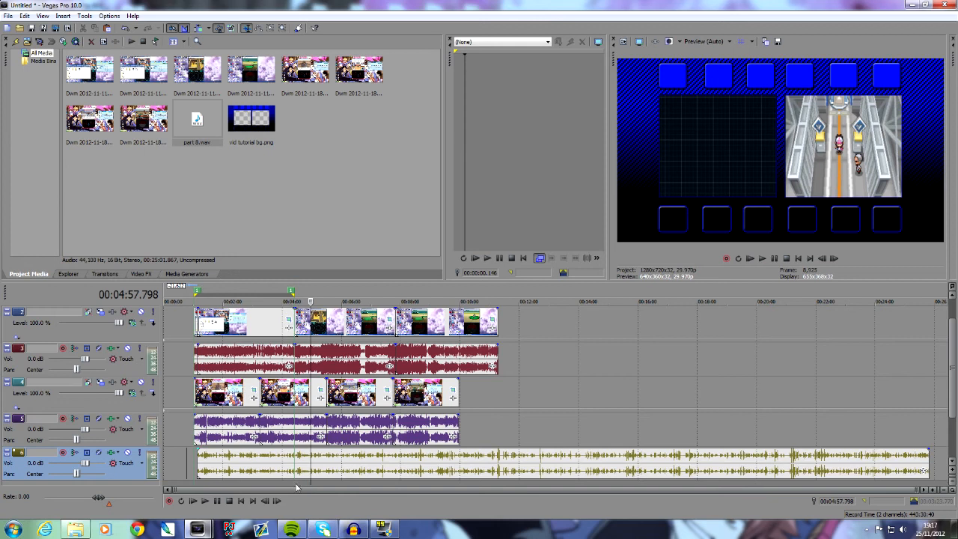
{"action": "left_click_drag", "start_coordinate": [297, 487], "coordinate": [495, 481]}
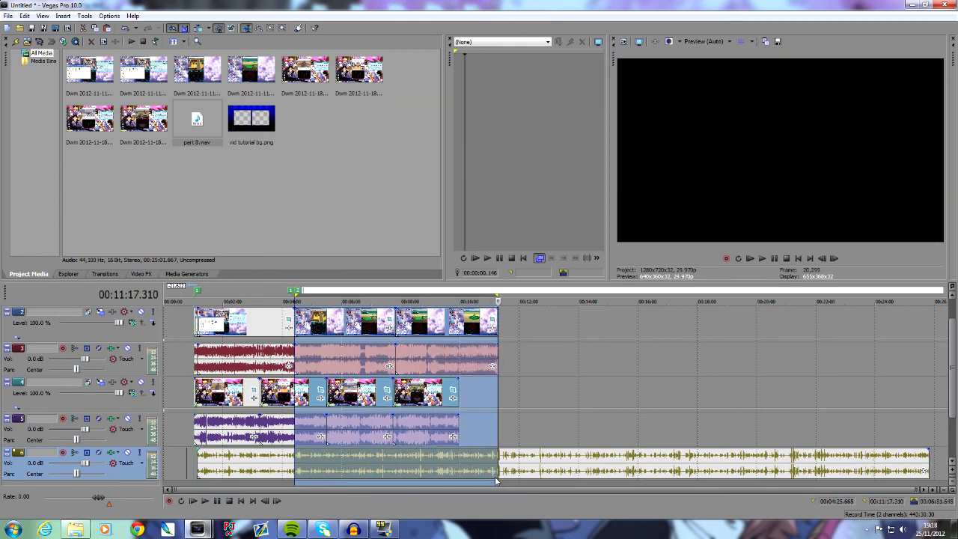
{"action": "left_click", "coordinate": [516, 484]}
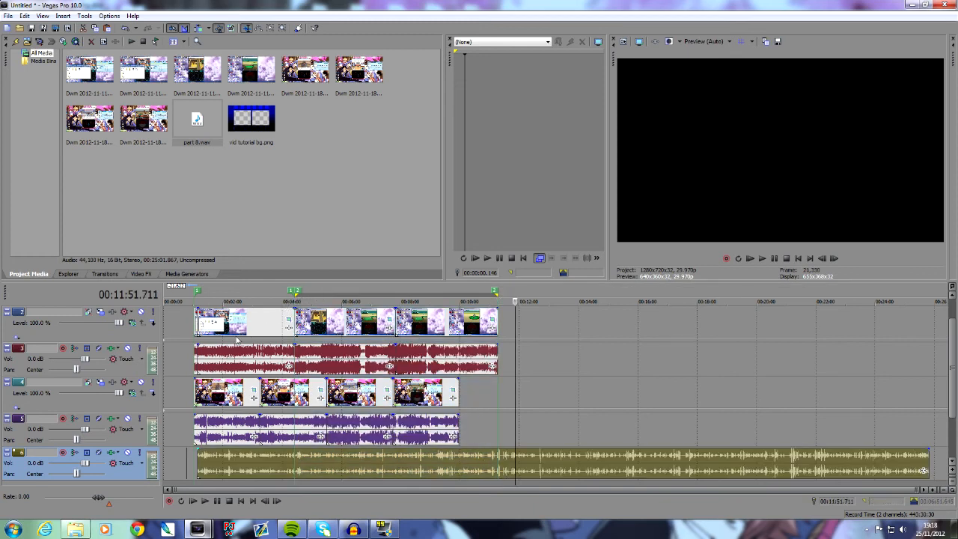
Open the Batch Render script and browse the Desktop for a base file location, then cancel the file selection.
{"action": "left_click", "coordinate": [83, 18]}
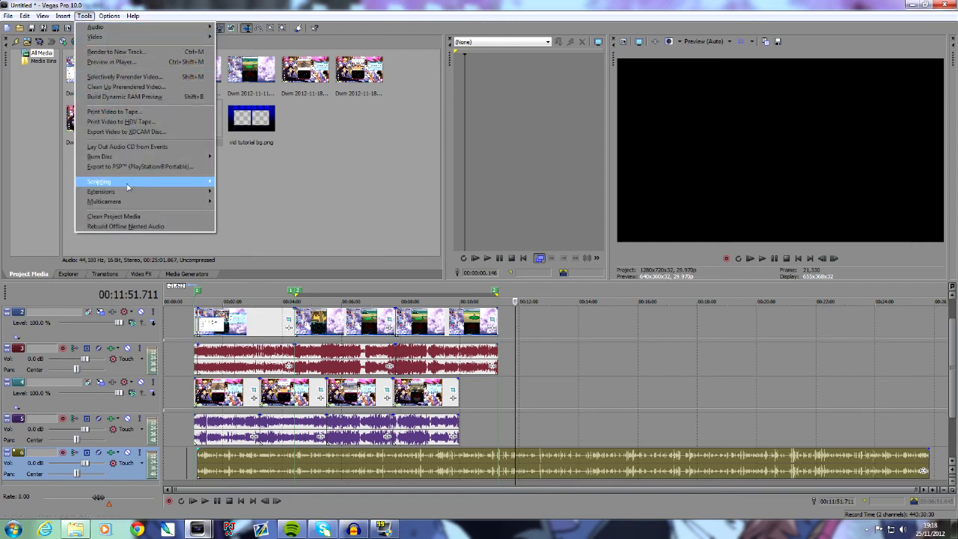
{"action": "mouse_move", "coordinate": [126, 186]}
{"action": "left_click", "coordinate": [255, 217]}
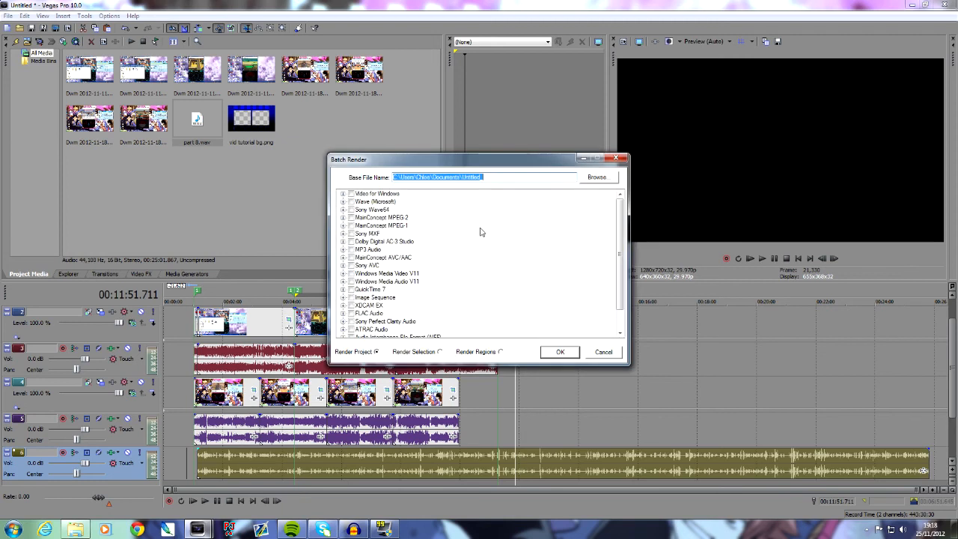
{"action": "left_click", "coordinate": [597, 177]}
{"action": "left_click", "coordinate": [364, 180]}
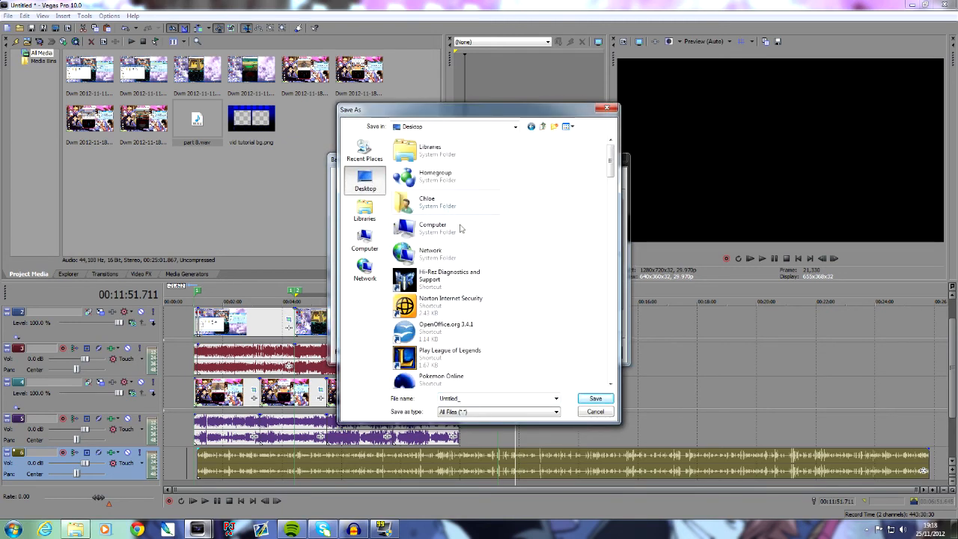
{"action": "scroll", "coordinate": [509, 288], "scroll_direction": "down", "scroll_amount": 3}
{"action": "left_click", "coordinate": [606, 107]}
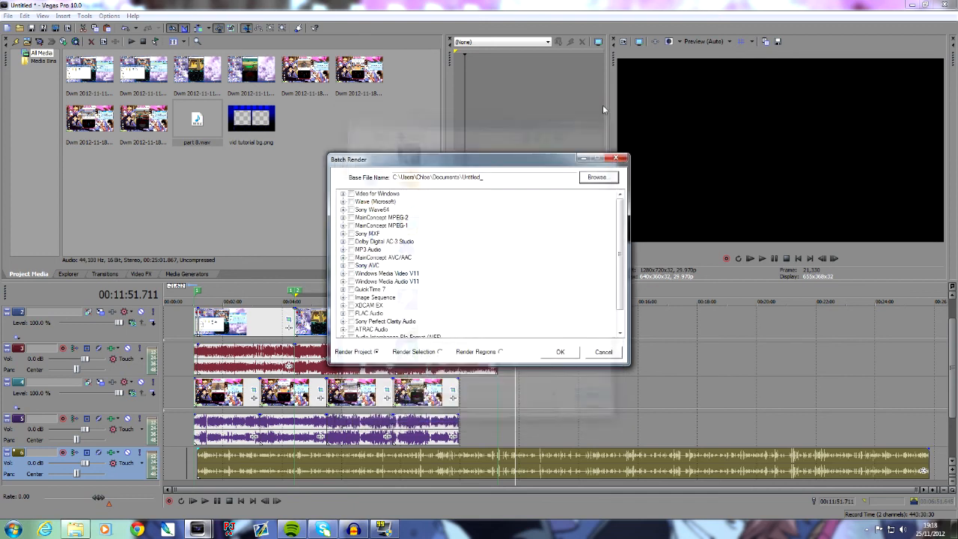
Set the batch render to Render Regions and expand the Sony AVC templates, then close Batch Render without rendering.
{"action": "left_click", "coordinate": [500, 353]}
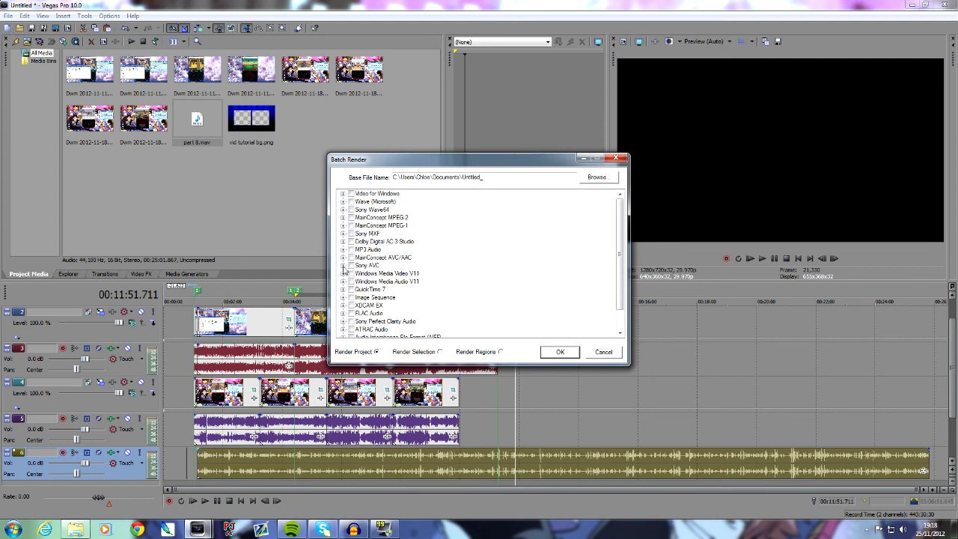
{"action": "left_click", "coordinate": [344, 265]}
{"action": "scroll", "coordinate": [506, 290], "scroll_direction": "down", "scroll_amount": 10}
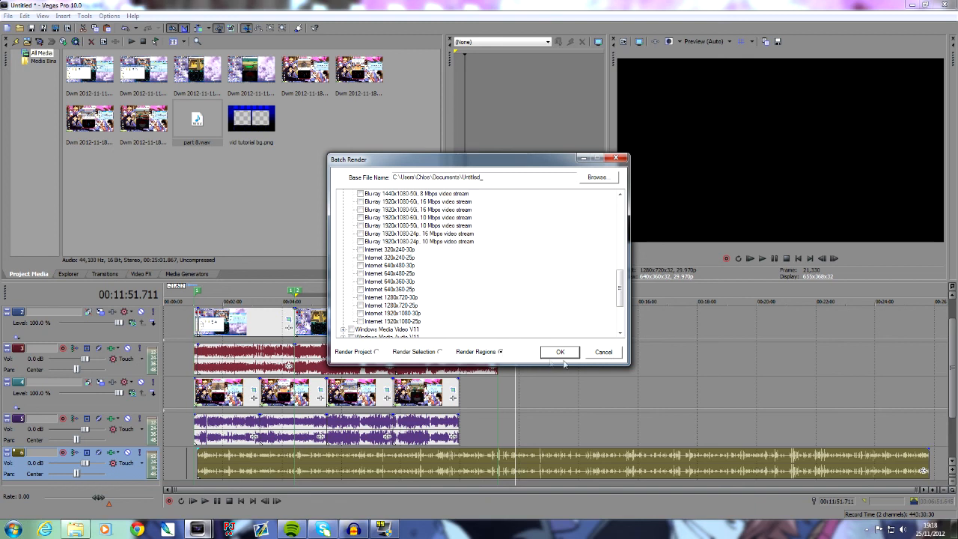
{"action": "left_click", "coordinate": [618, 159]}
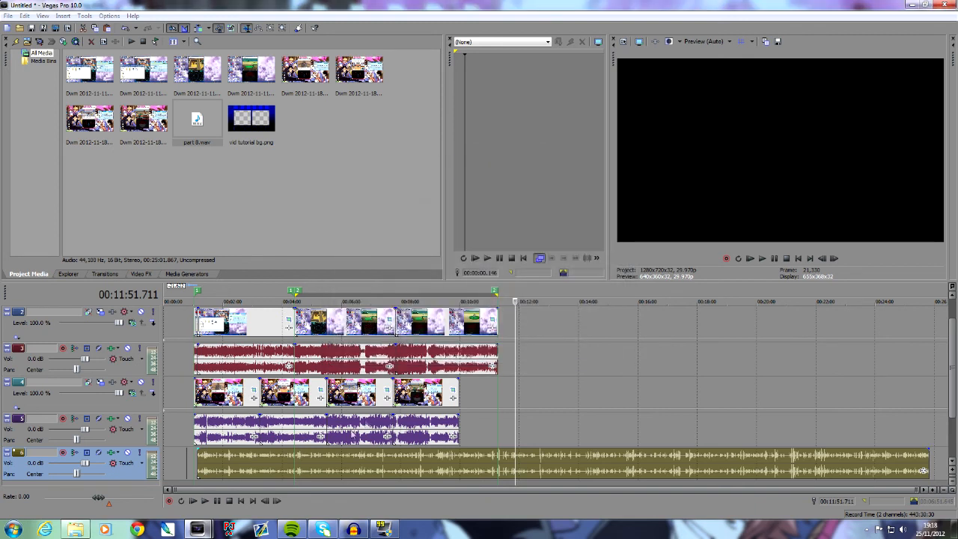
Examine the two-window preview at several points of the timeline between 00:03:58.238 and 00:10:14.814.
{"action": "left_click", "coordinate": [313, 477]}
{"action": "left_click", "coordinate": [330, 479]}
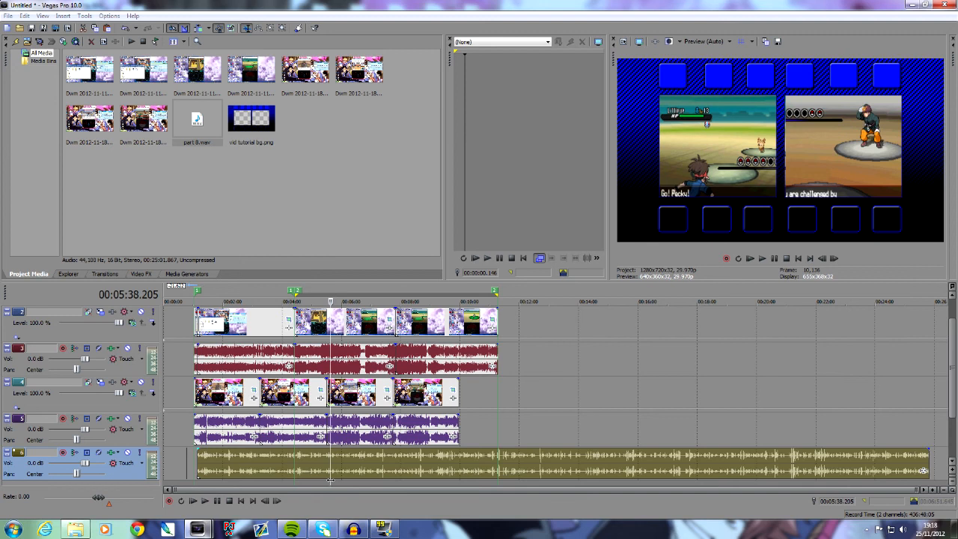
{"action": "left_click", "coordinate": [395, 480]}
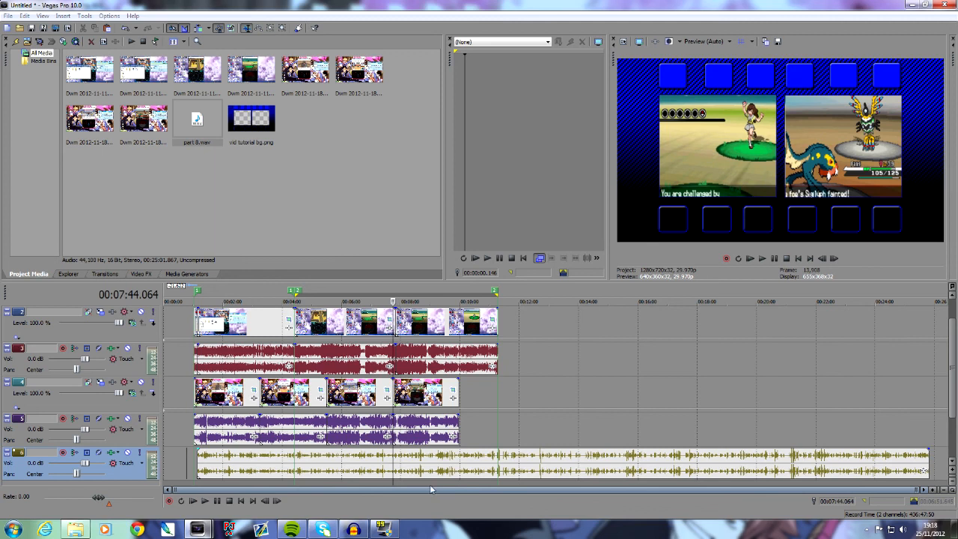
{"action": "left_click", "coordinate": [431, 484]}
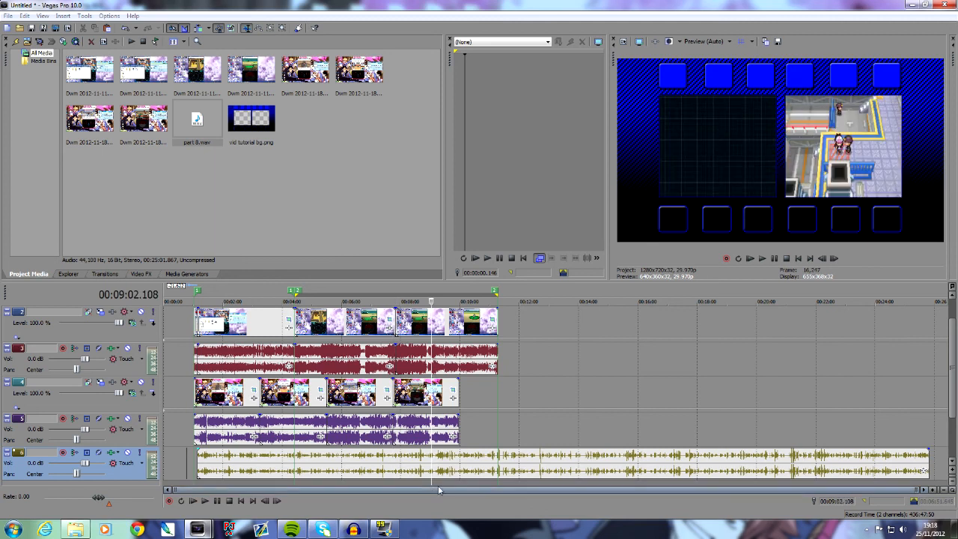
{"action": "left_click", "coordinate": [450, 483]}
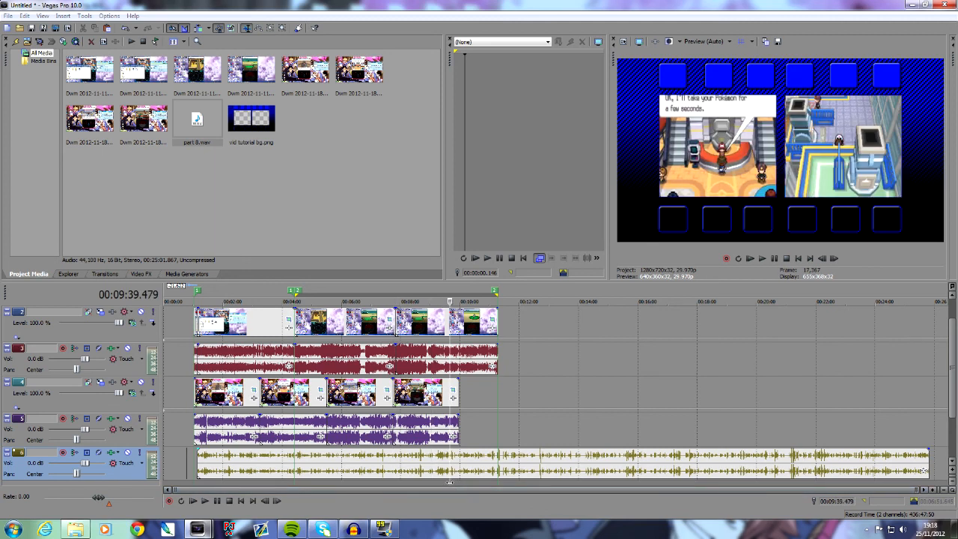
{"action": "left_click", "coordinate": [467, 480]}
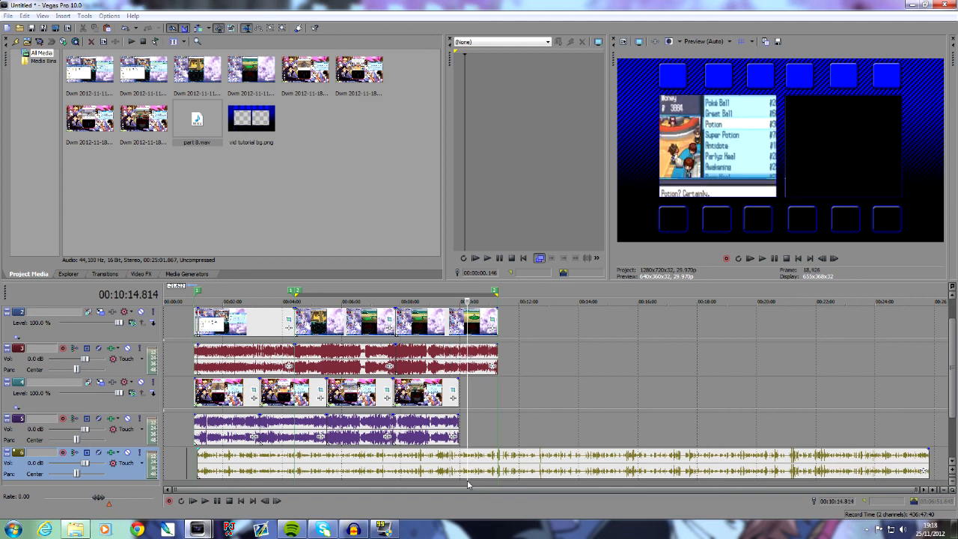
{"action": "left_click", "coordinate": [453, 487]}
{"action": "left_click", "coordinate": [417, 482]}
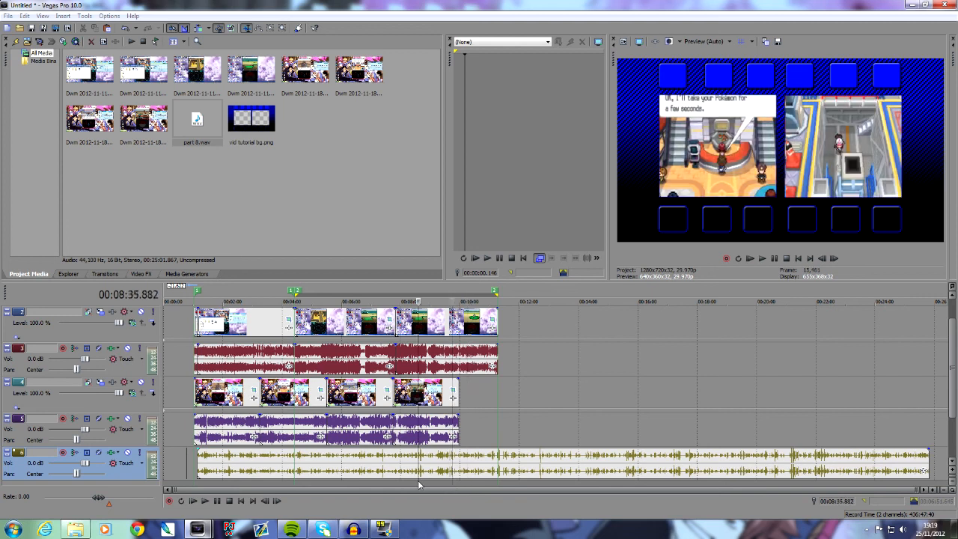
{"action": "left_click", "coordinate": [366, 482]}
{"action": "left_click", "coordinate": [331, 485]}
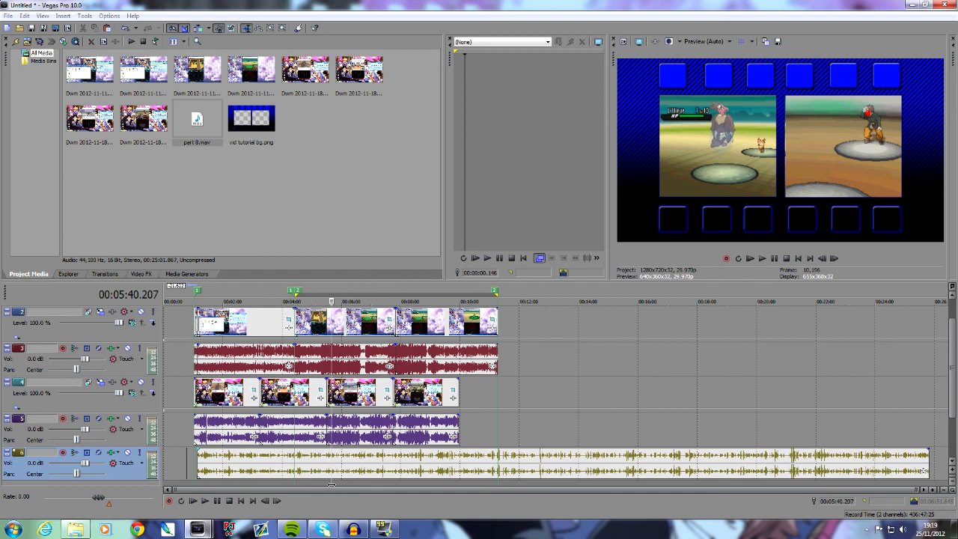
{"action": "left_click", "coordinate": [281, 480]}
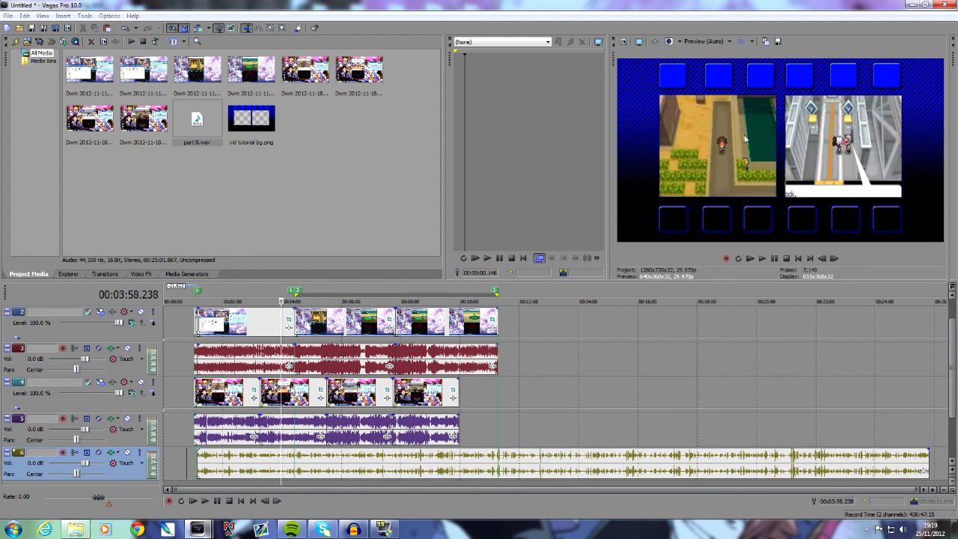